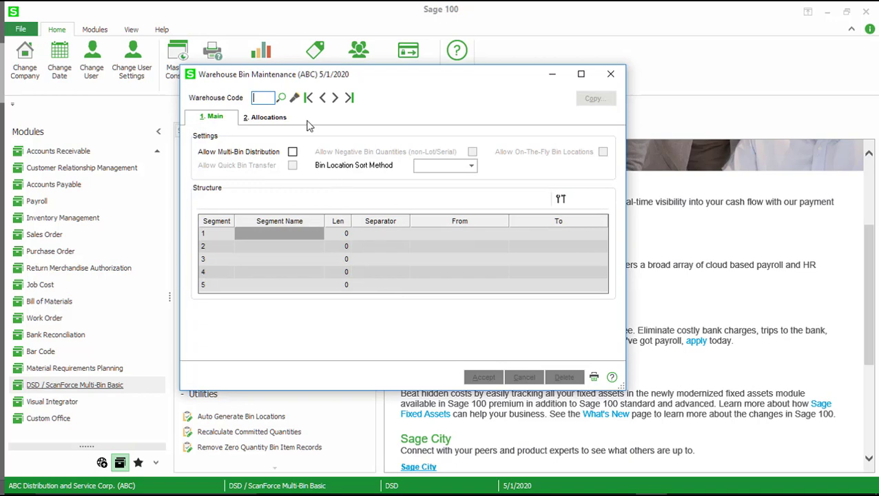
Step: Review the Central Warehouse (000) bin settings and its Aisle, Rack and Bin segment structure, and accept the record
left_click(283, 98)
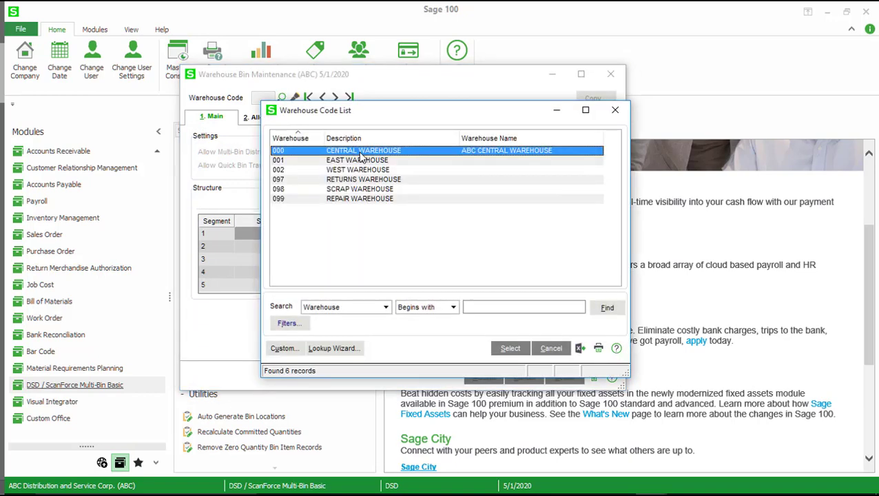
double_click(359, 152)
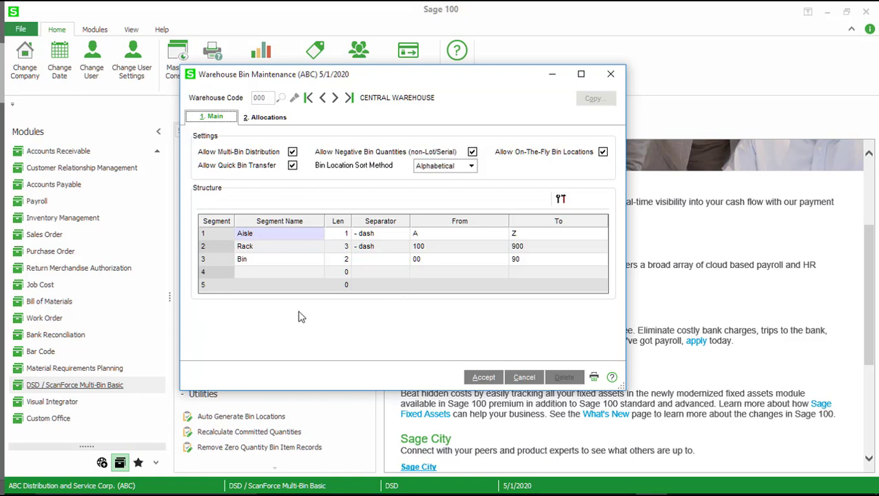
left_click(270, 236)
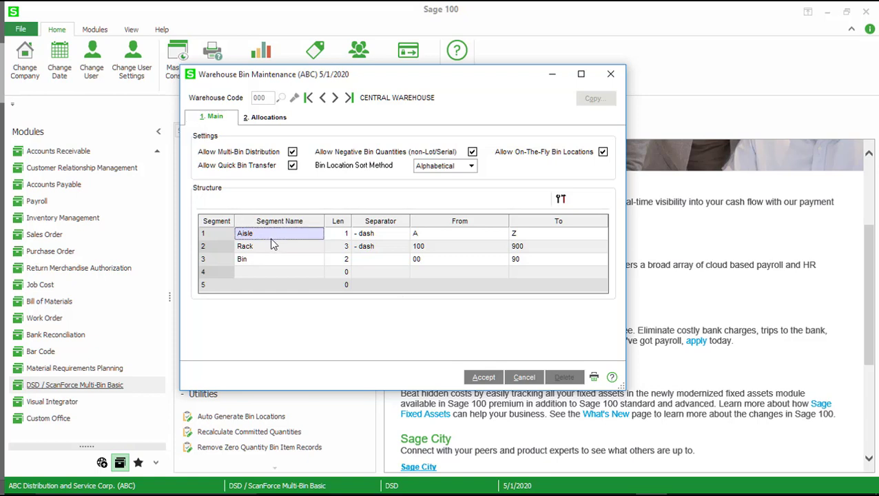
left_click(270, 252)
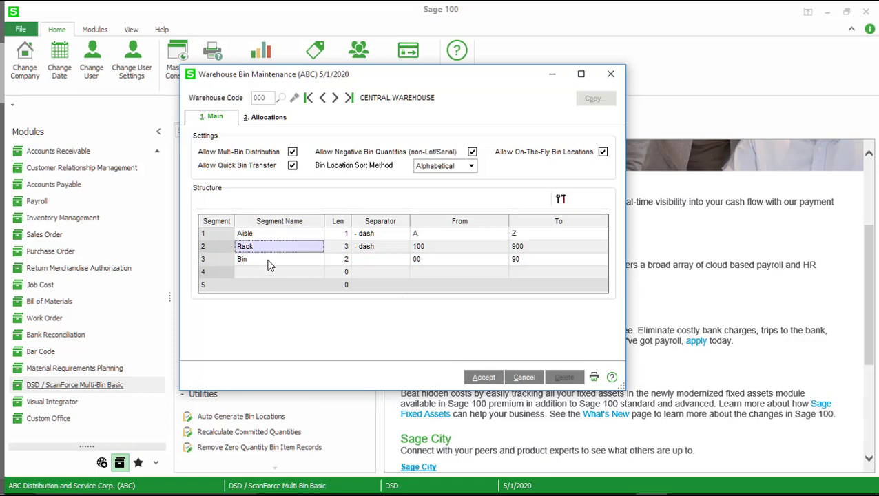
left_click(270, 265)
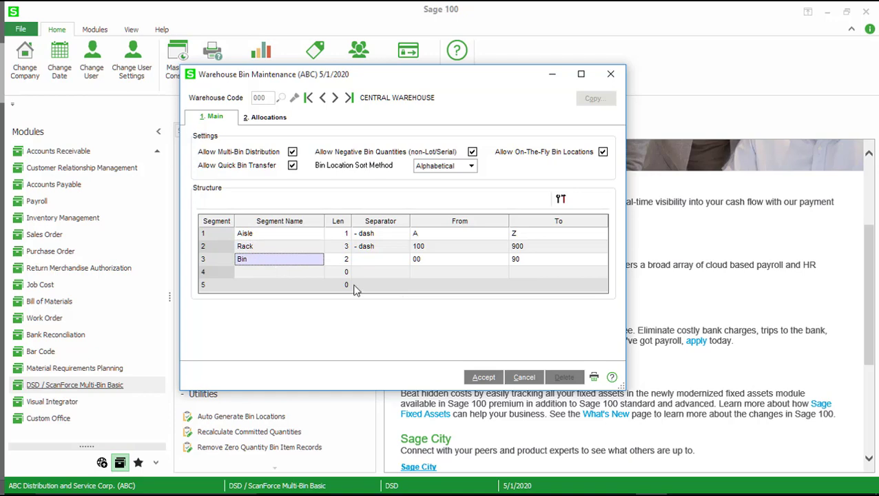
left_click(476, 378)
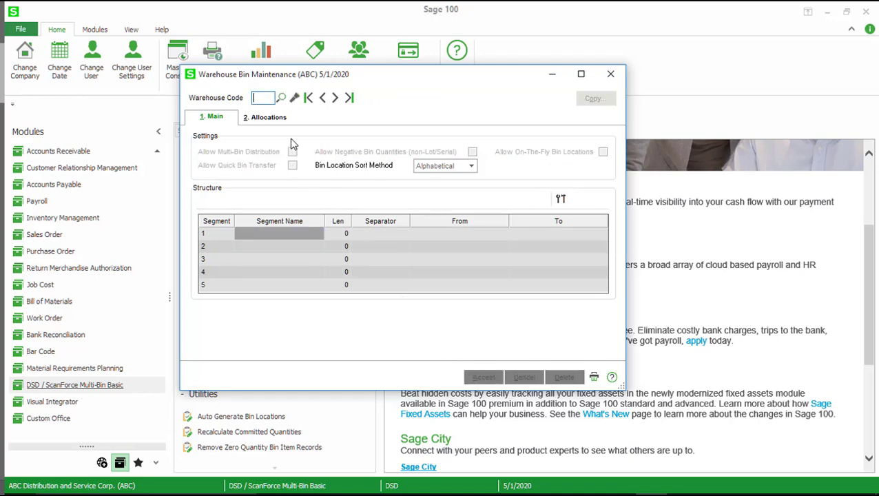
Step: Look up the West Warehouse (002), review its multi-bin settings and segment structure, and accept the record
left_click(281, 98)
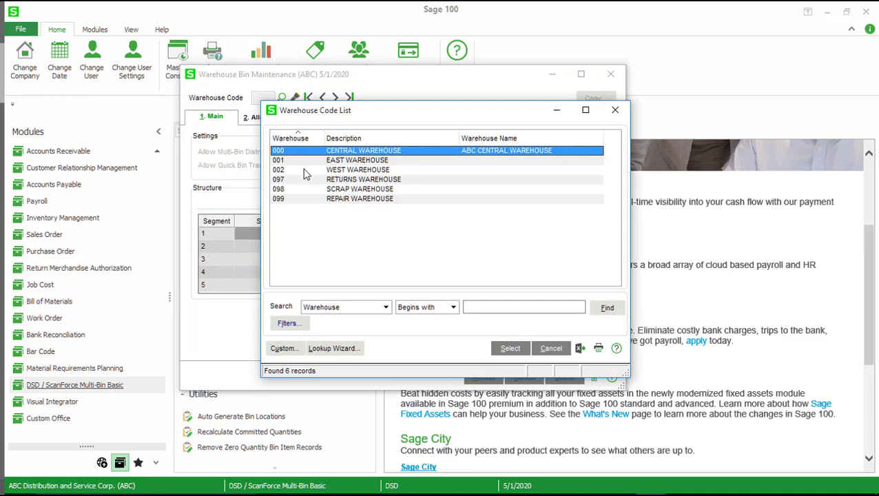
double_click(303, 170)
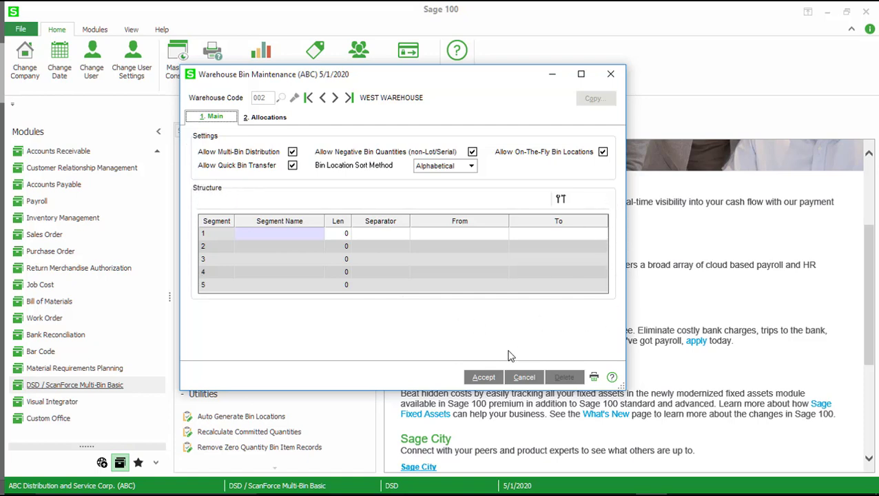
left_click(473, 379)
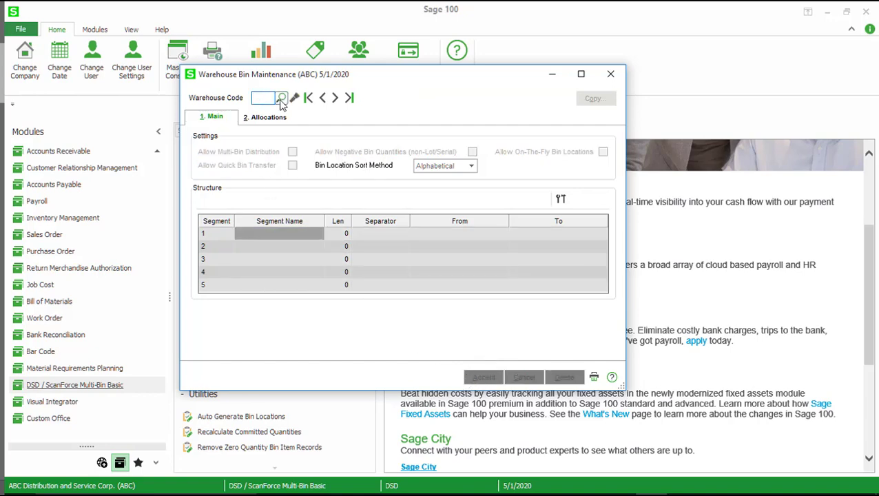
Step: Review the multi-bin settings of the Scrap Warehouse (098), accept the record and close Warehouse Bin Maintenance
left_click(281, 97)
double_click(310, 189)
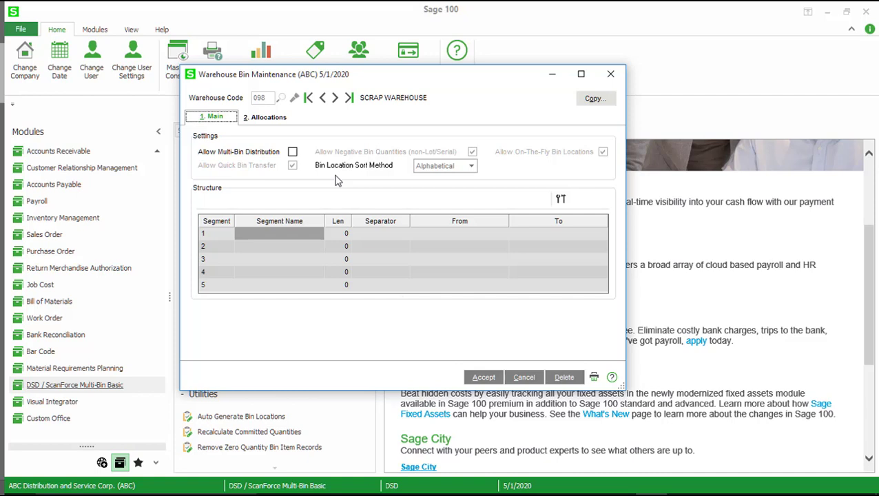
left_click(484, 376)
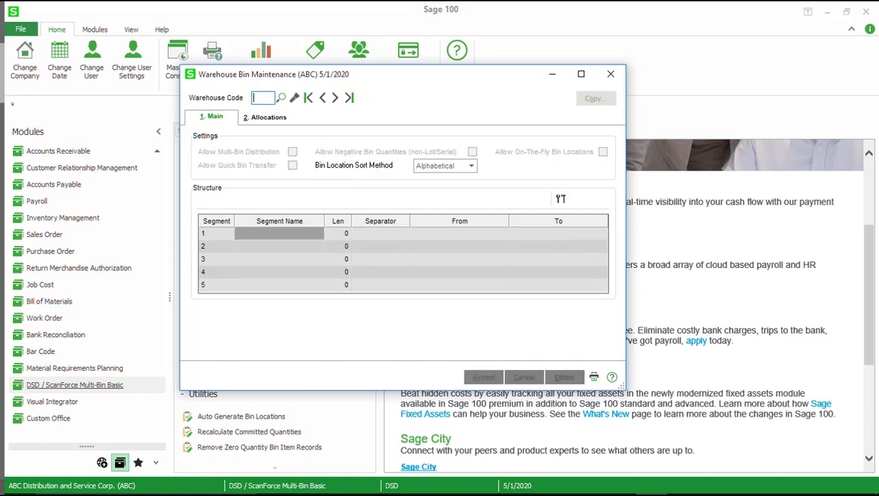
left_click(610, 74)
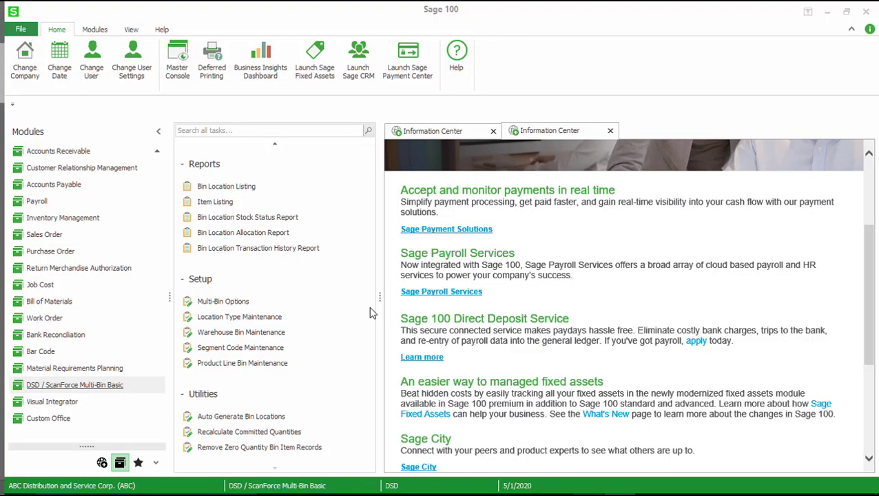
Step: Open Bin Location Maintenance and load bin location A-100-00 of warehouse 000
scroll(359, 280, "up", 3)
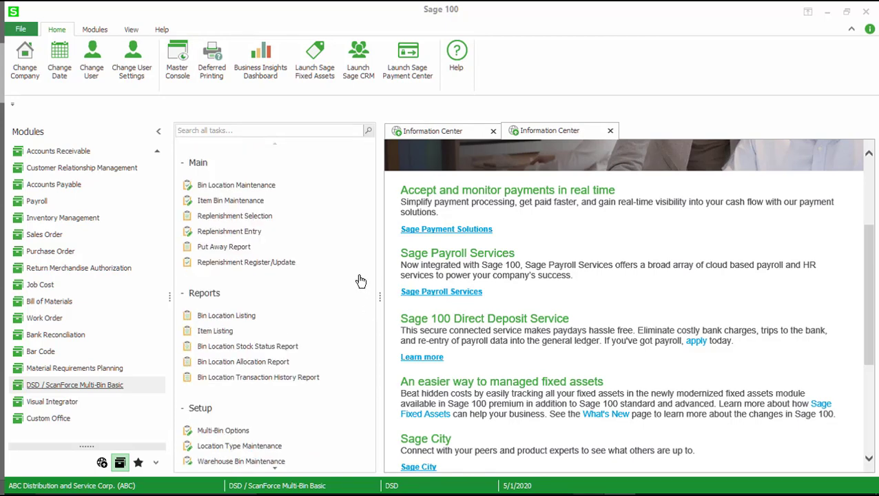
left_click(264, 191)
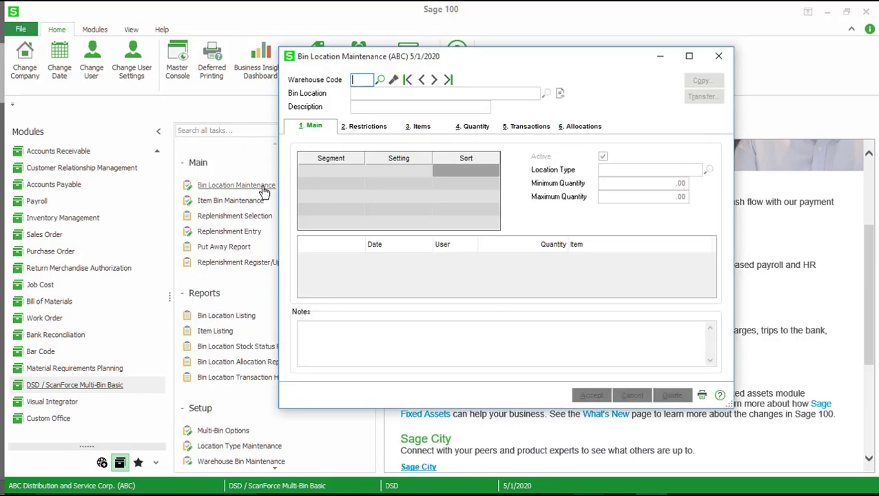
left_click(381, 81)
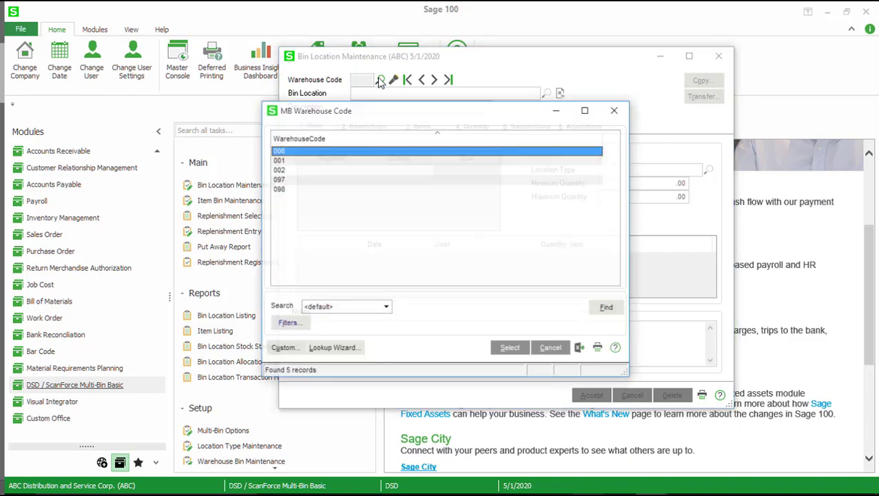
double_click(324, 151)
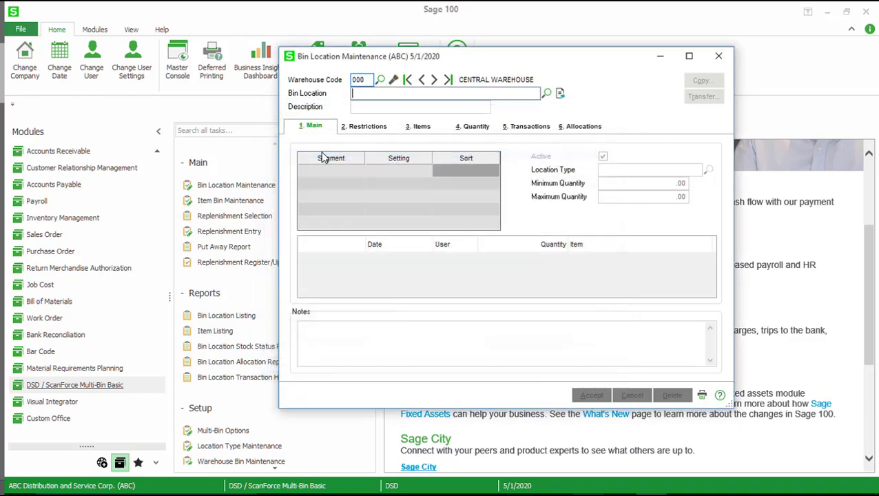
left_click(548, 97)
double_click(498, 113)
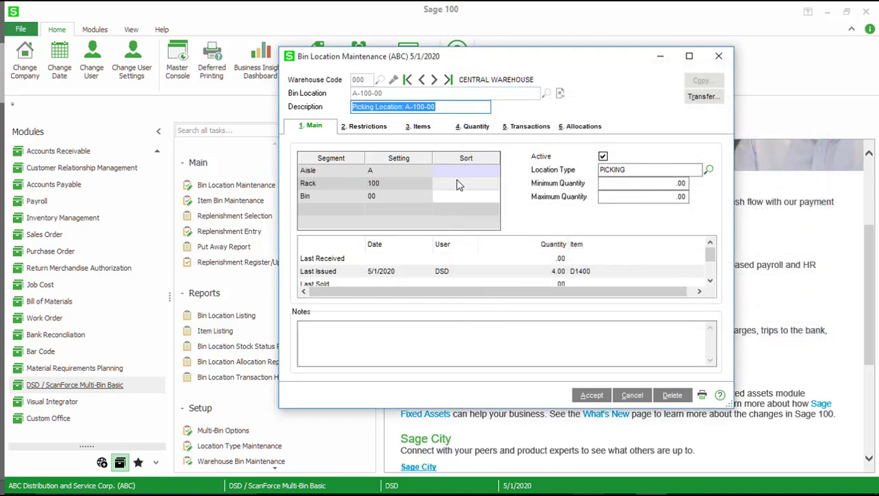
Step: Examine the bin's minimum and maximum quantity fields and its last received, issued, sold and counted activity
left_click(629, 186)
left_click_drag(629, 188, 693, 207)
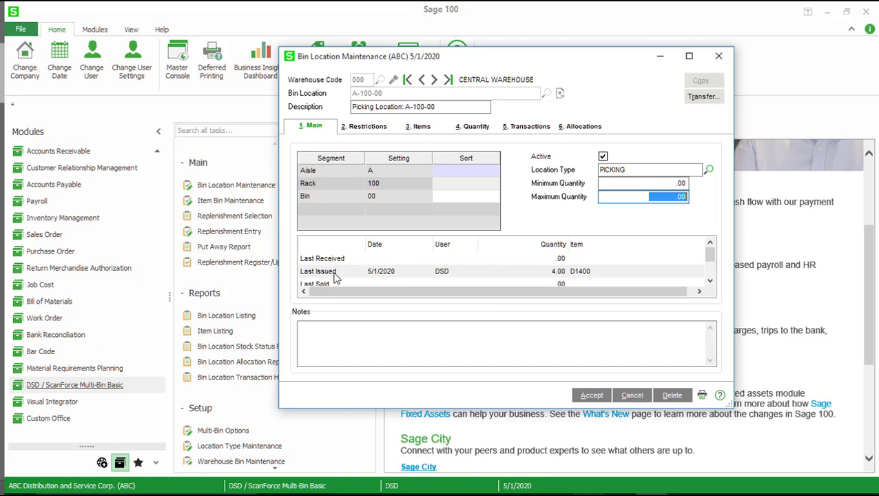
scroll(346, 273, "down", 1)
scroll(346, 273, "down", 1)
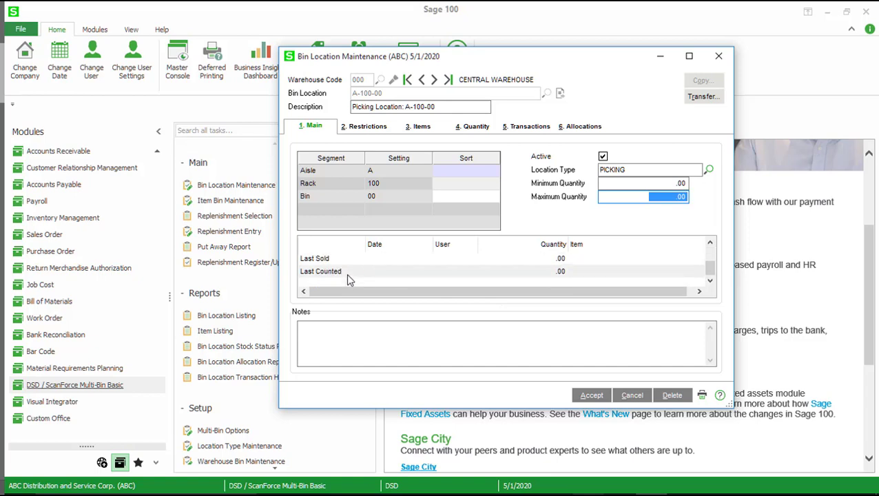
scroll(388, 275, "up", 2)
Step: Examine the bin's transaction restrictions, the available item and customer restriction options, and its item list
left_click(365, 129)
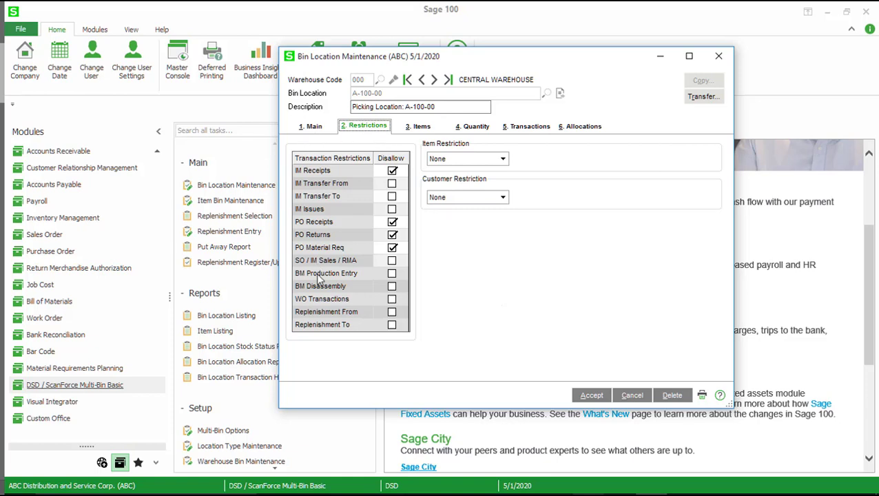
left_click(486, 162)
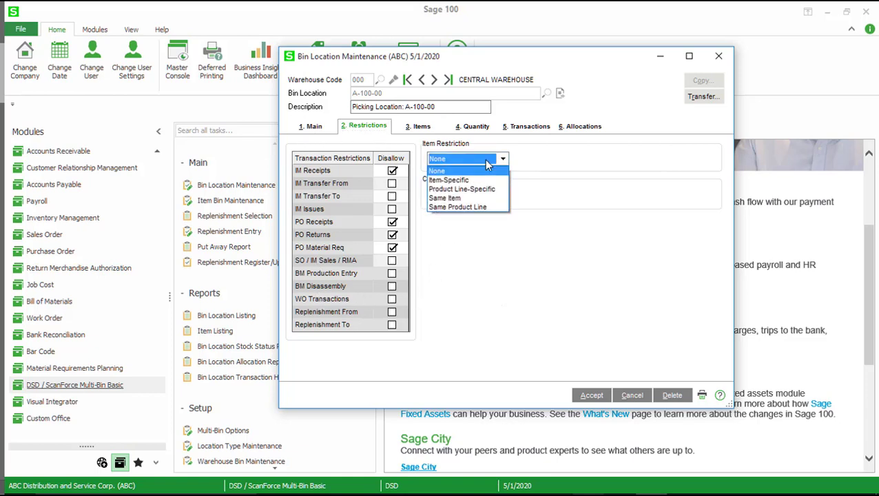
left_click(486, 163)
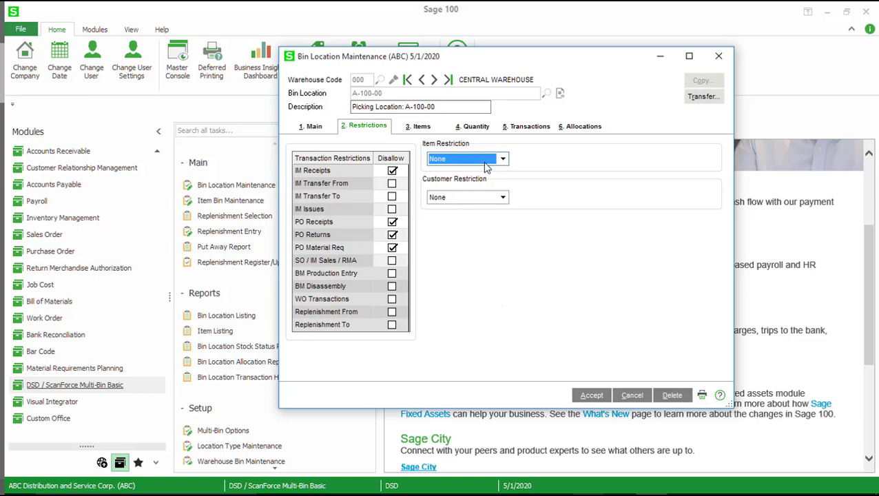
left_click(488, 200)
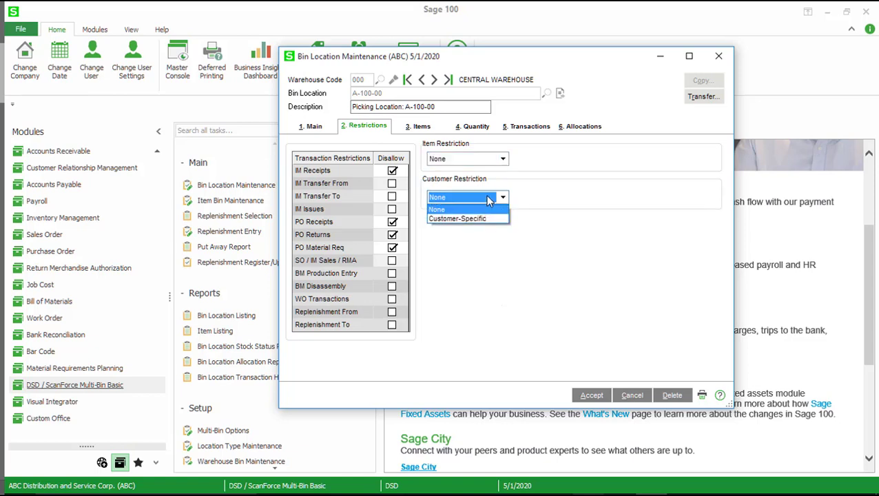
left_click(489, 200)
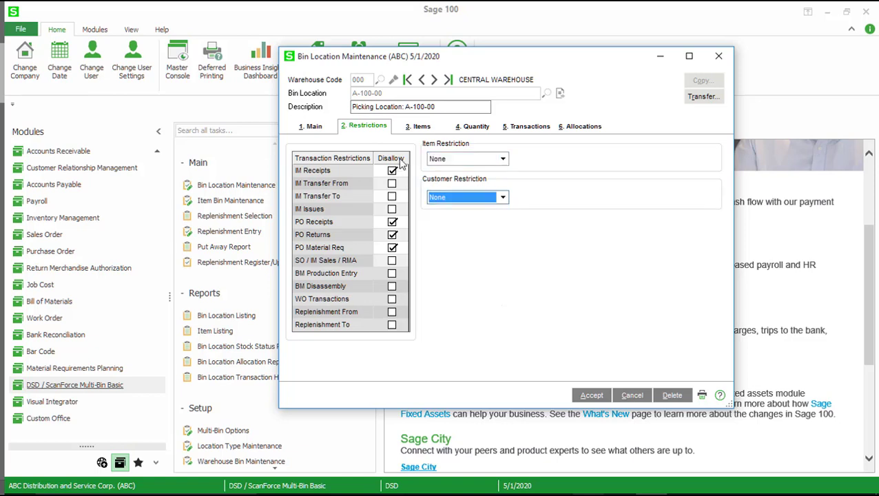
left_click(412, 137)
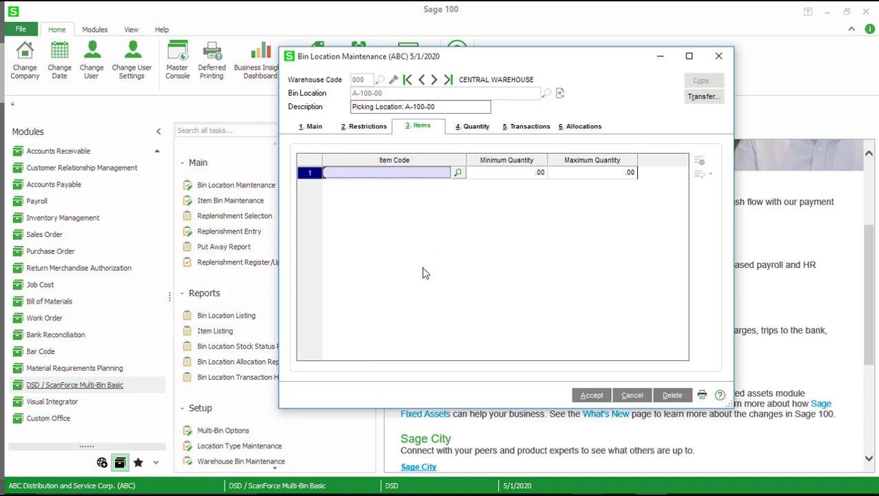
Step: Transfer a quantity of 1 of item D1400 from bin A-100-00 to bin A-100-20
left_click(478, 131)
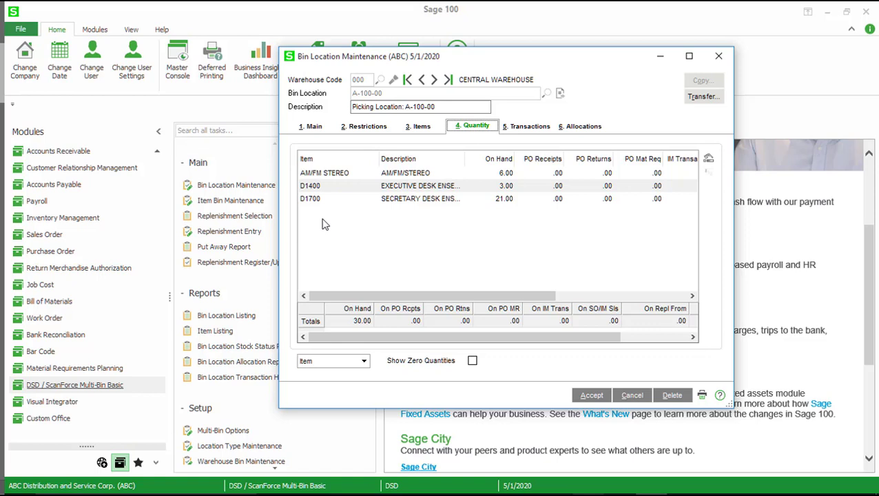
left_click(444, 187)
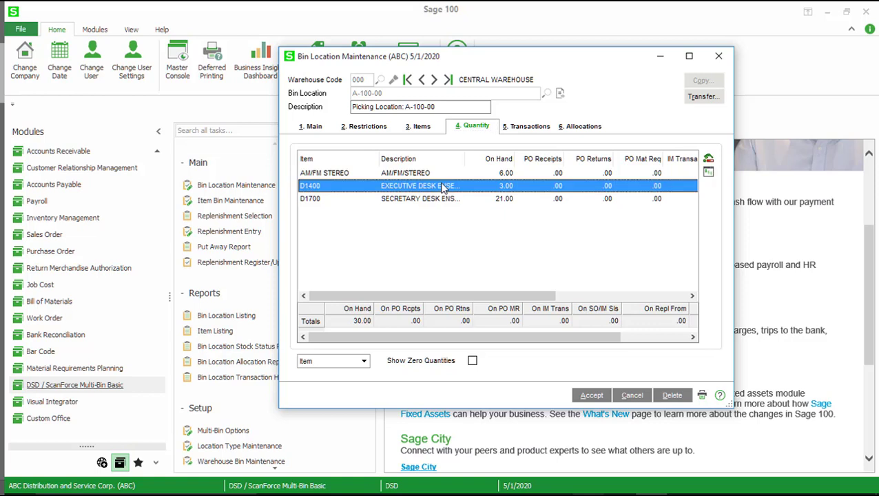
left_click(709, 163)
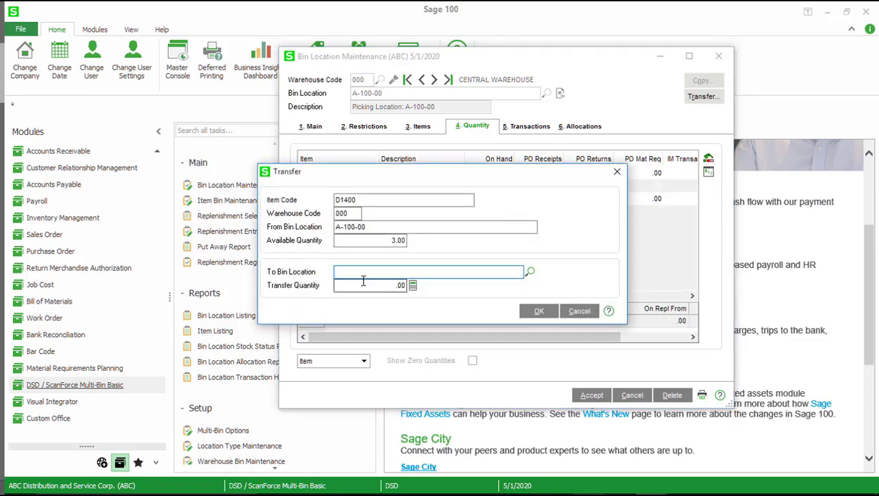
left_click(530, 271)
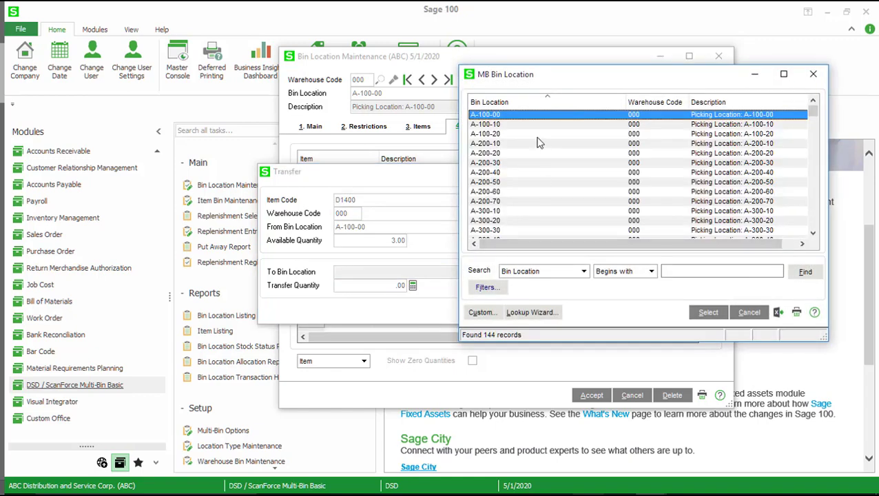
left_click(536, 135)
double_click(537, 140)
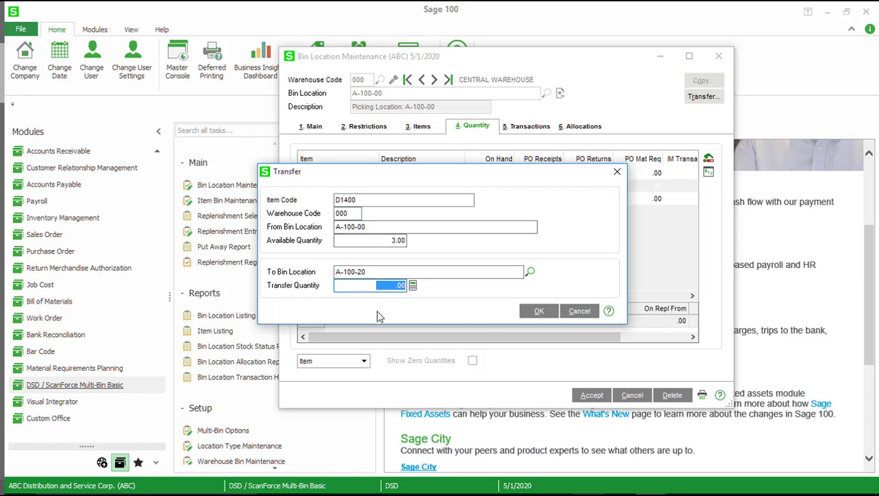
type("1")
key("Tab")
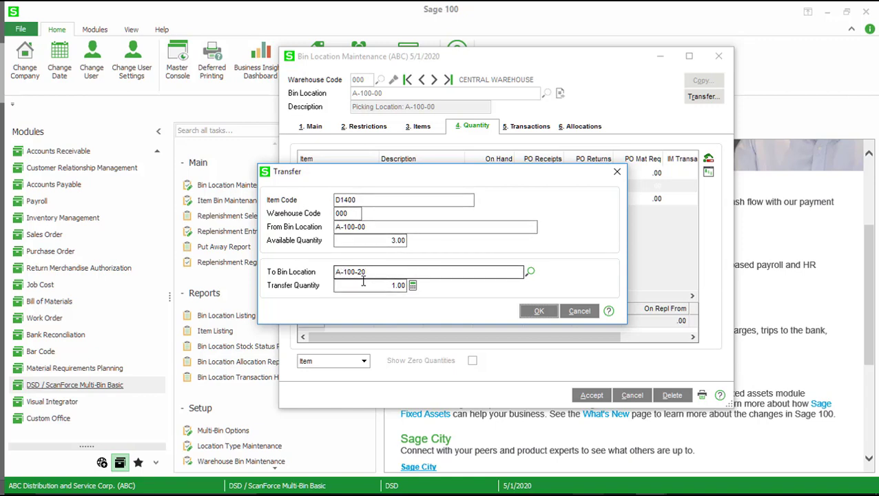
left_click(536, 314)
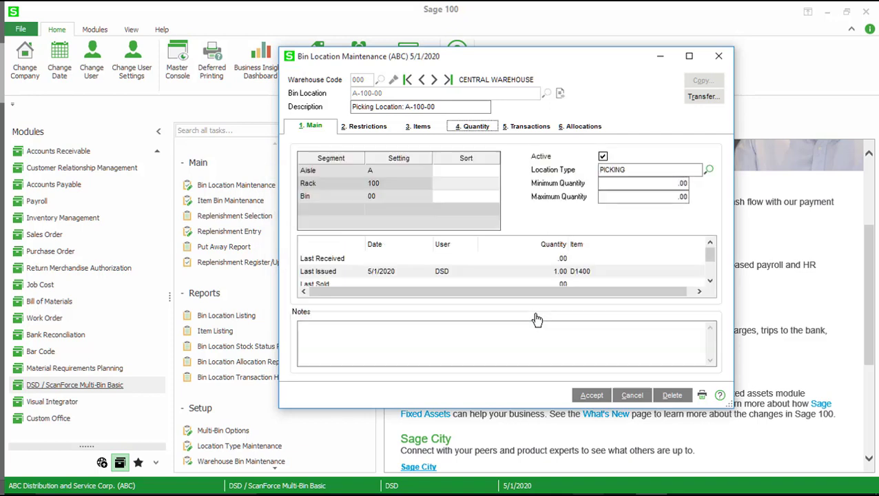
Step: Transfer the entire contents of bin A-100-00 to bin A-100-20, check the source bin's quantities and accept the record
left_click(481, 128)
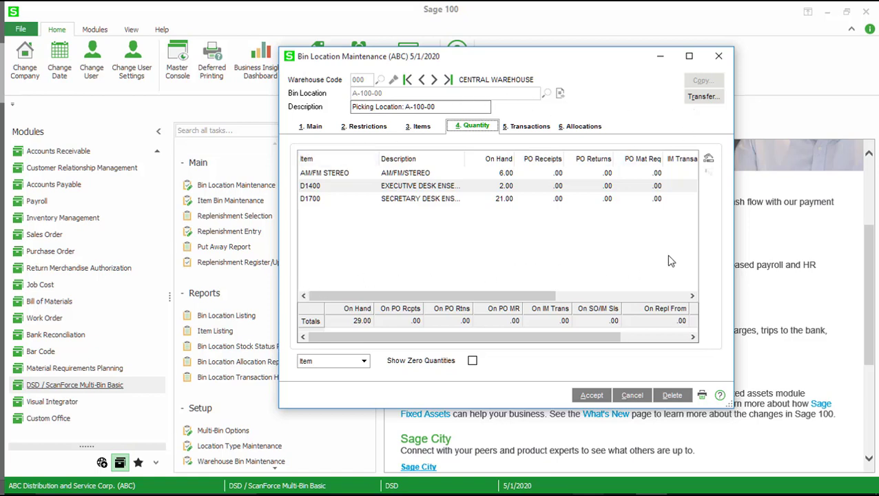
left_click(702, 100)
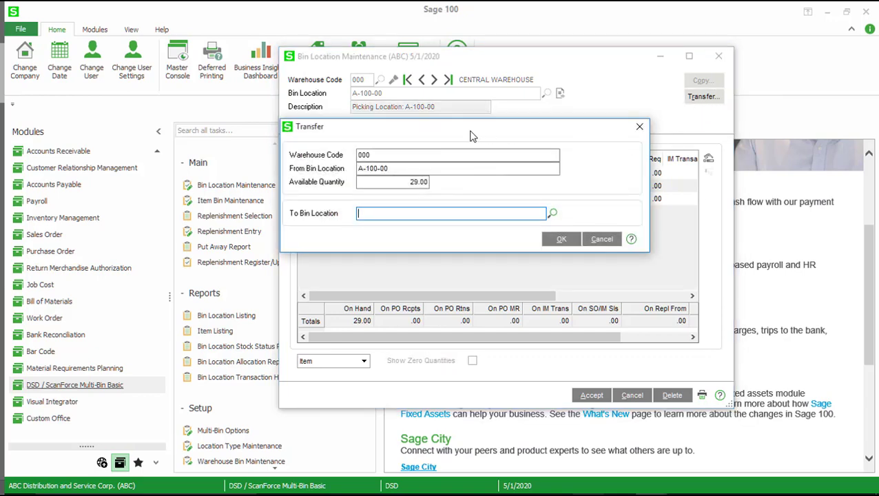
left_click_drag(467, 133, 490, 235)
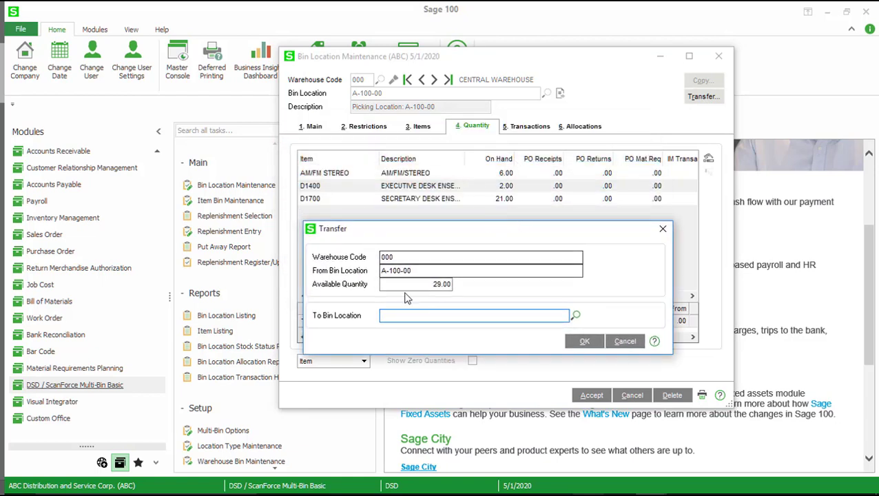
left_click(575, 315)
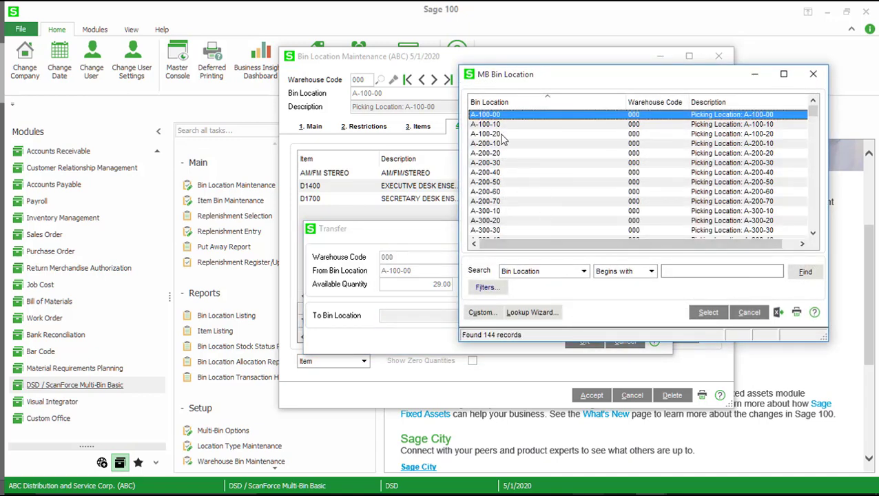
double_click(503, 133)
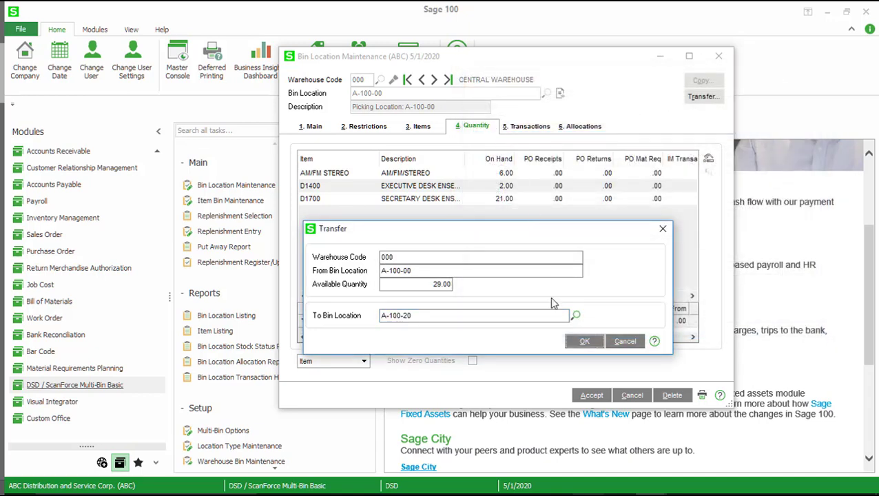
left_click(584, 341)
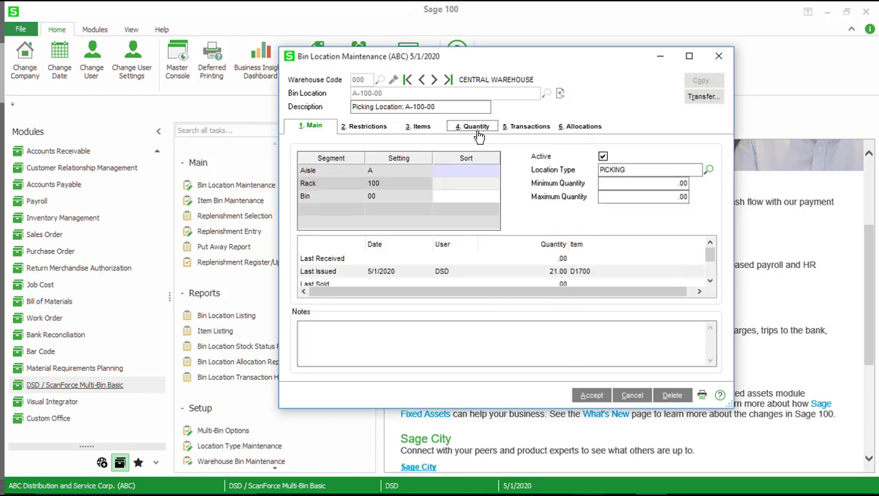
left_click(476, 127)
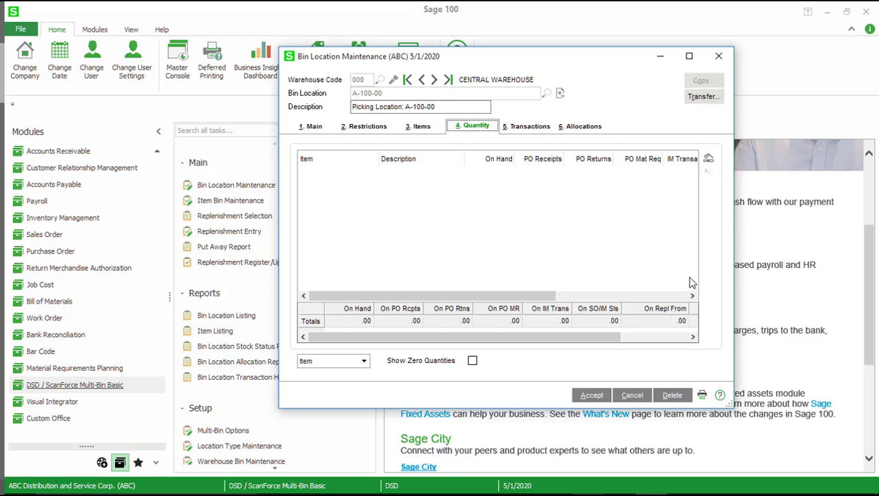
left_click(594, 396)
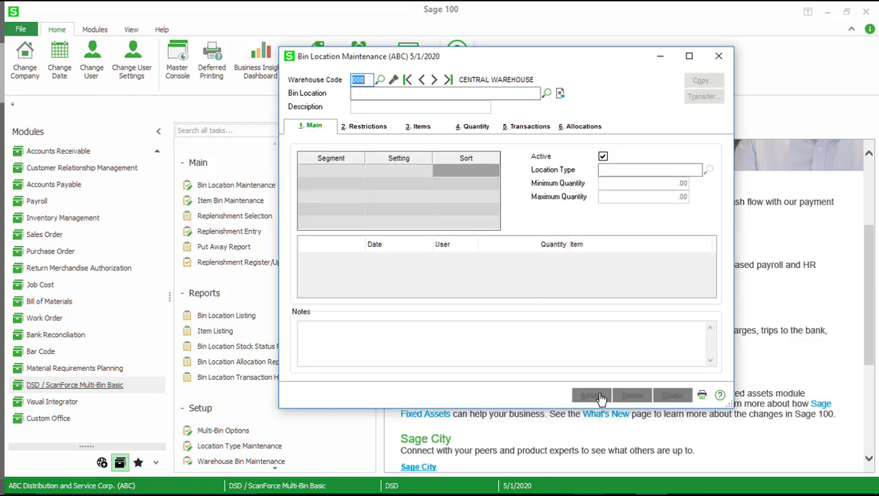
Step: Find the bin location beginning with "receiv" and load the RECEIVING bin of warehouse 000
left_click(546, 93)
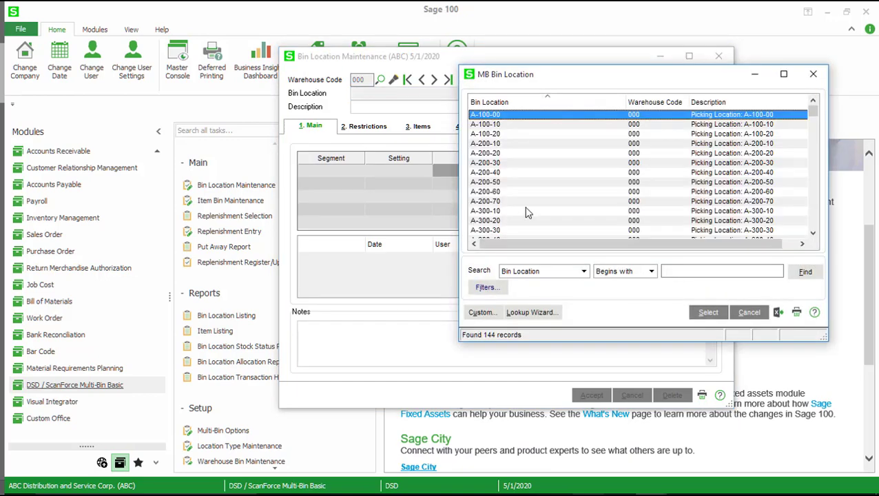
left_click(667, 270)
type("receiv")
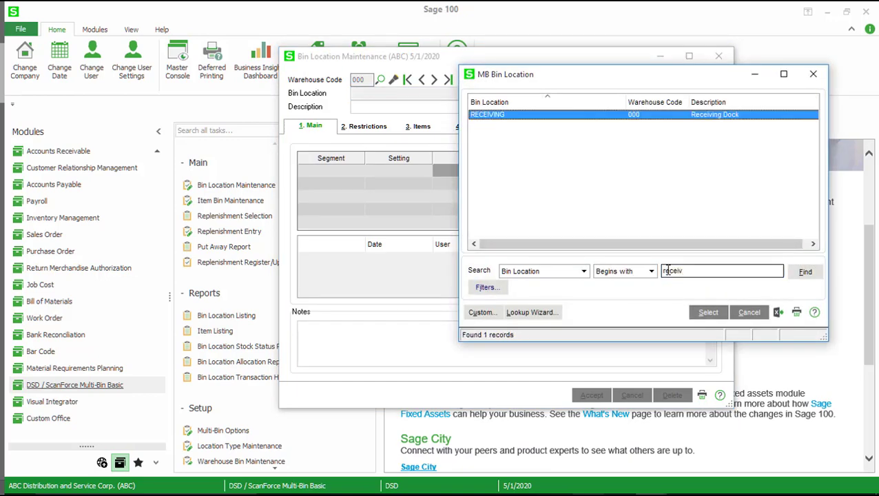
key("Return")
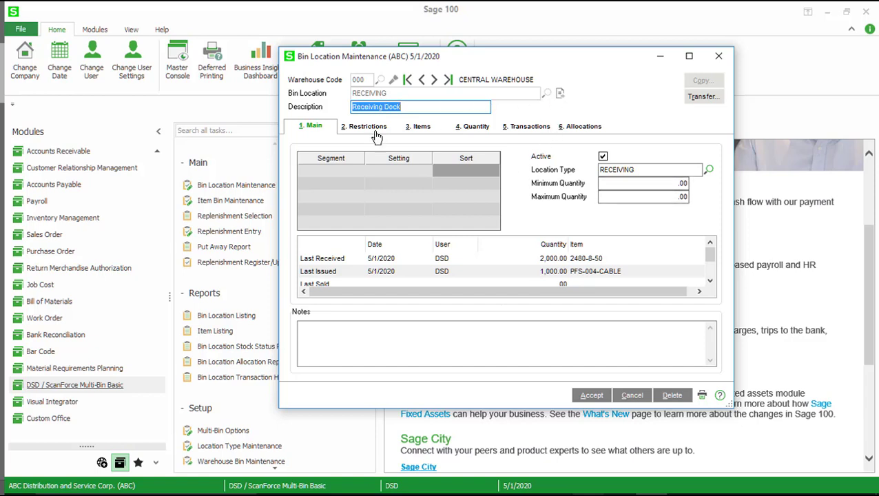
Step: Examine the RECEIVING bin's transaction history and allocations, and close Bin Location Maintenance
left_click(510, 132)
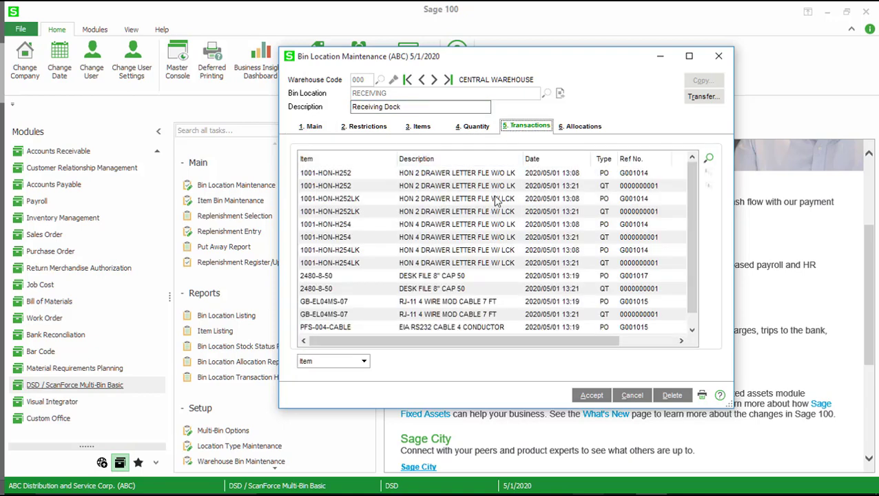
scroll(429, 196, "down", 1)
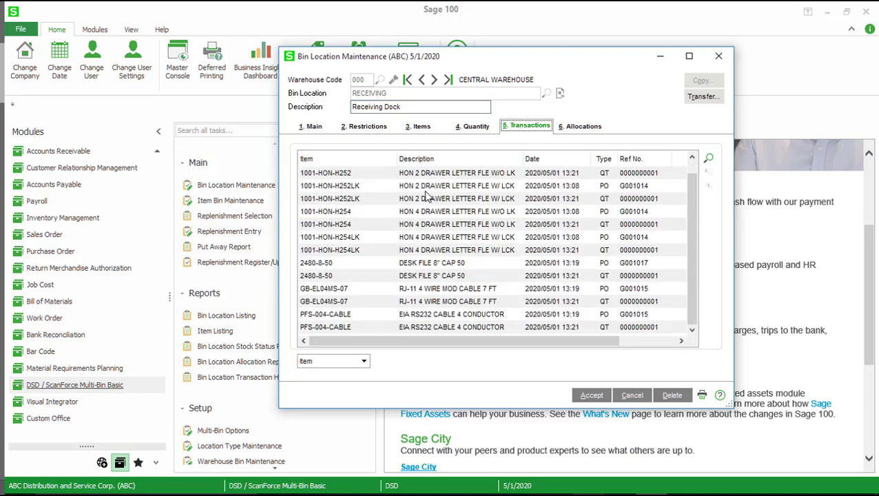
scroll(500, 245, "up", 1)
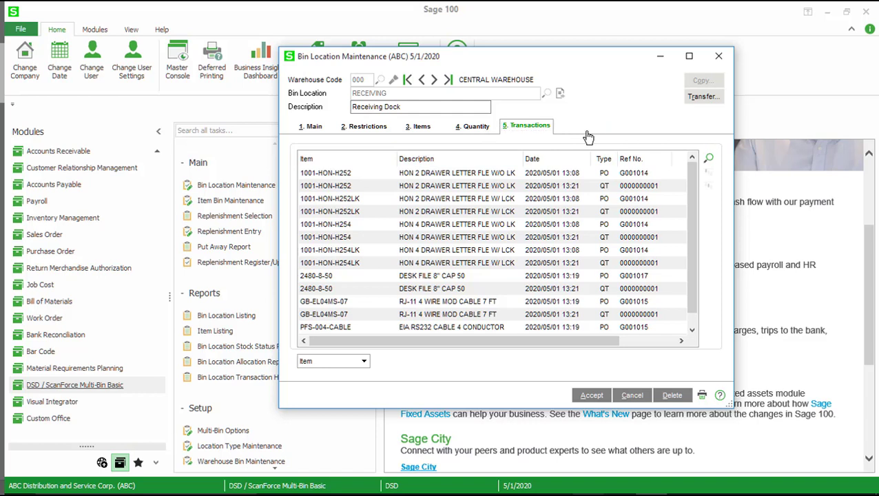
left_click(585, 128)
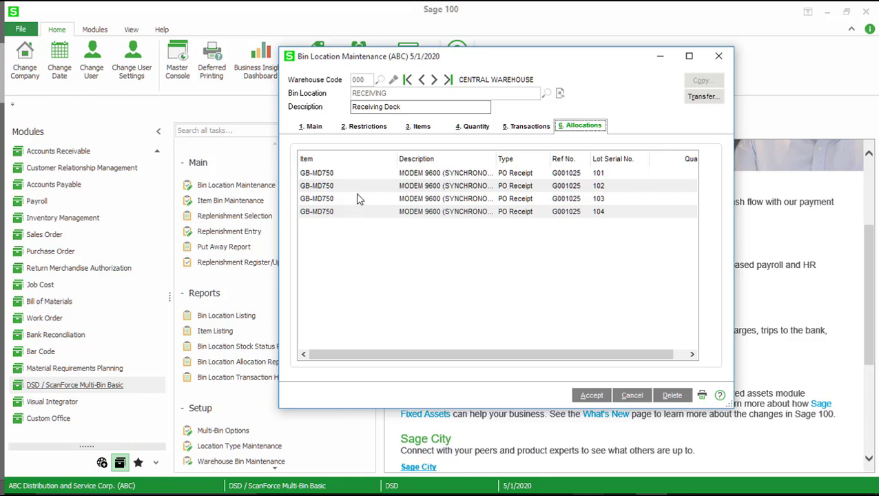
left_click_drag(431, 356, 387, 354)
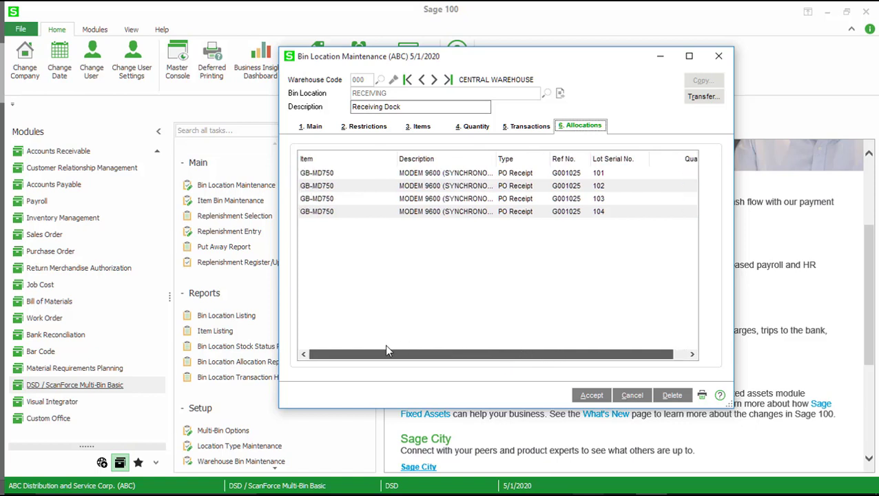
left_click(590, 396)
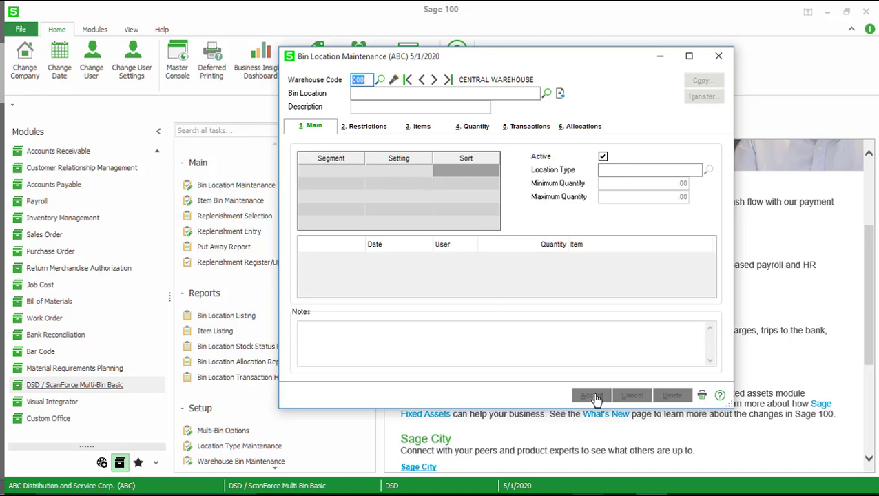
left_click(719, 57)
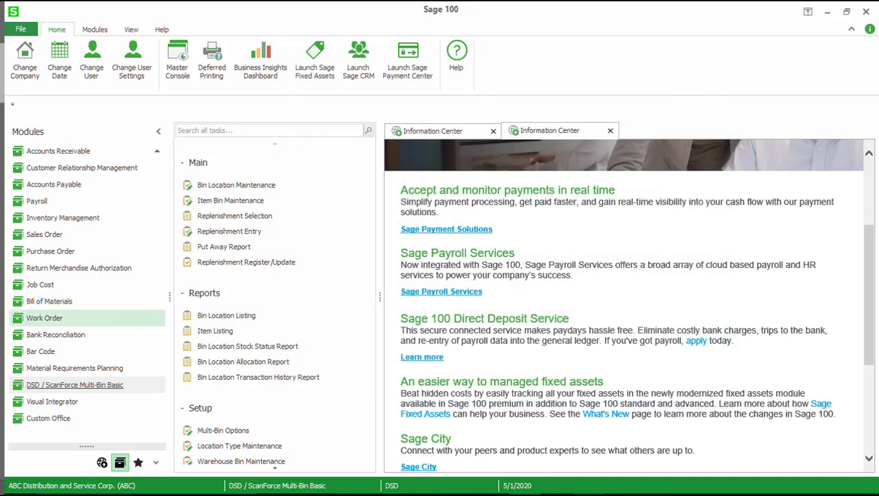
Step: Load item 2480-8-50 in Inventory Management's Item Maintenance and open its bin quantities for warehouse 000
left_click(62, 218)
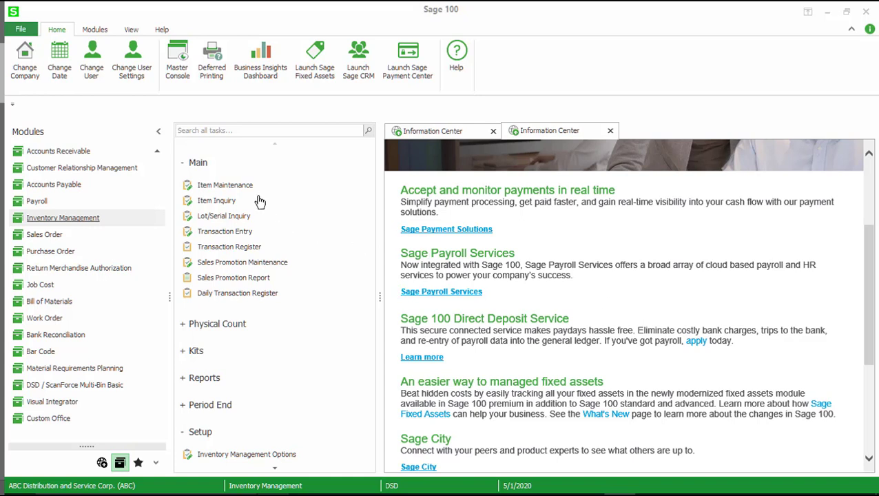
left_click(225, 186)
left_click(519, 98)
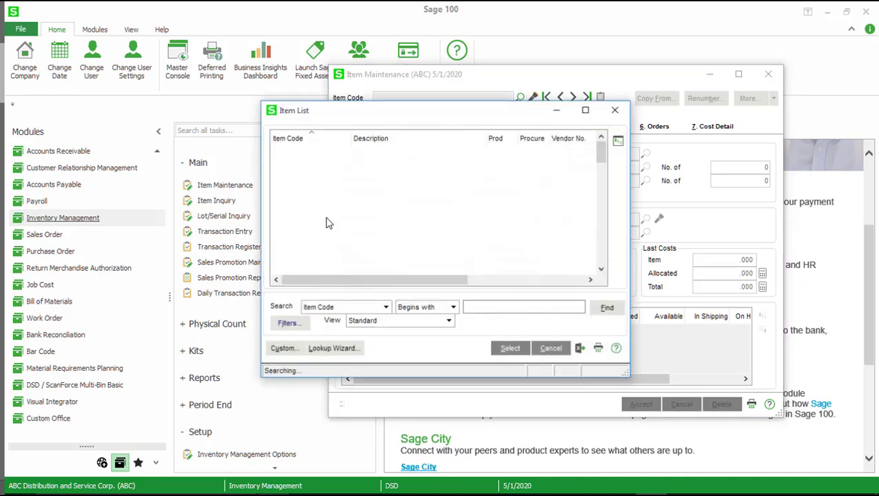
double_click(301, 194)
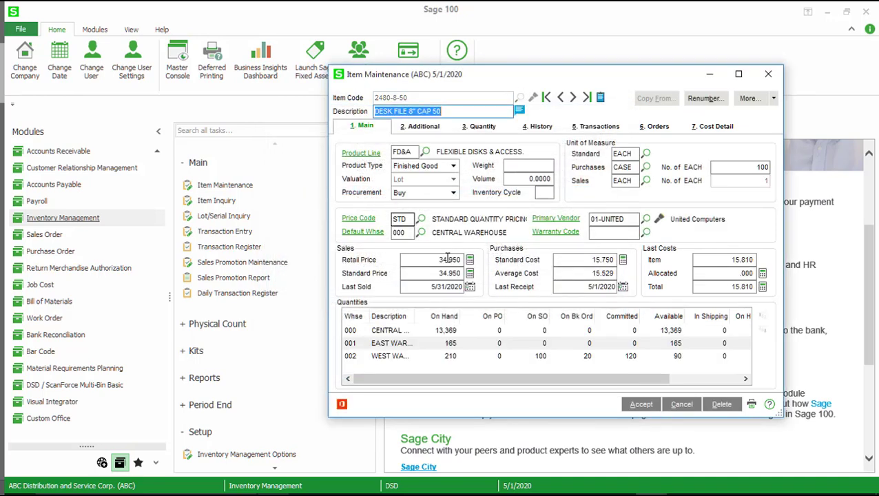
left_click(386, 333)
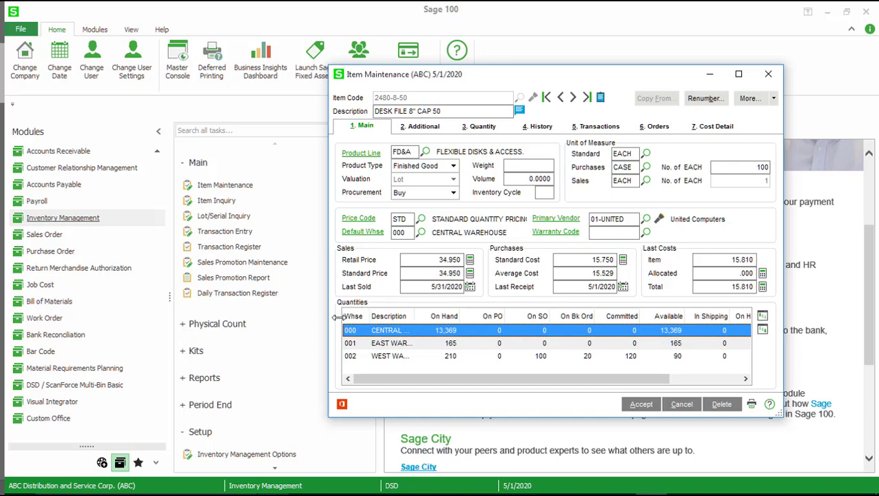
double_click(407, 337)
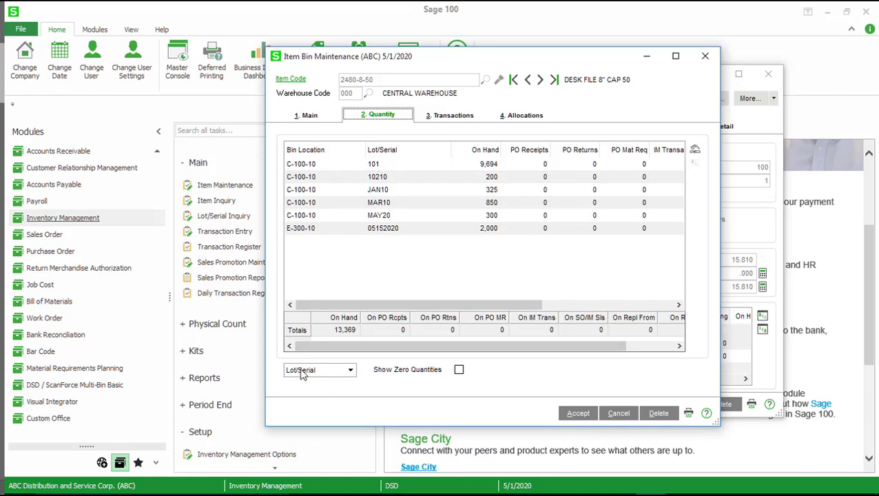
Step: Compare item 2480-8-50's quantities by Bin and by Lot/Serial, and close Item Bin Maintenance
left_click(349, 374)
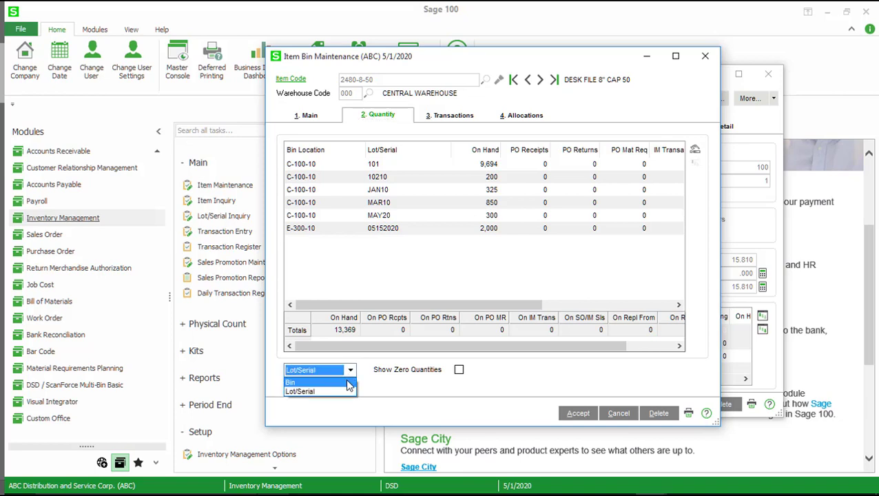
left_click(347, 384)
left_click(349, 372)
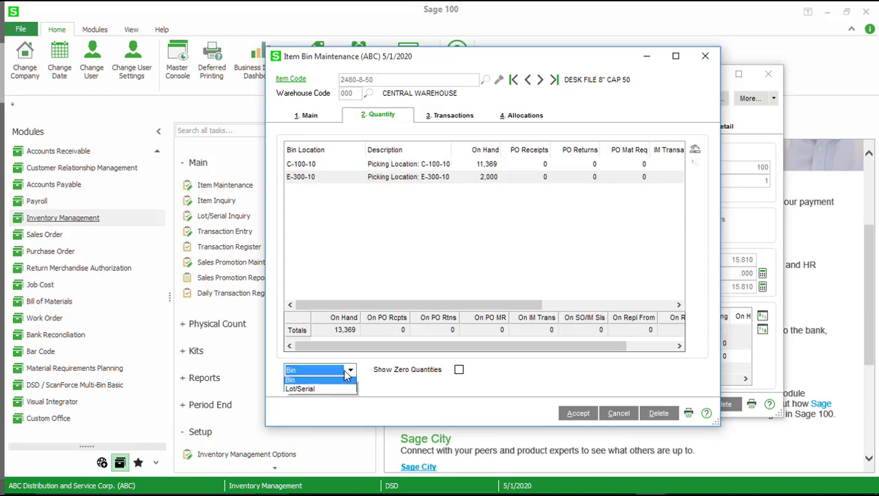
left_click(337, 391)
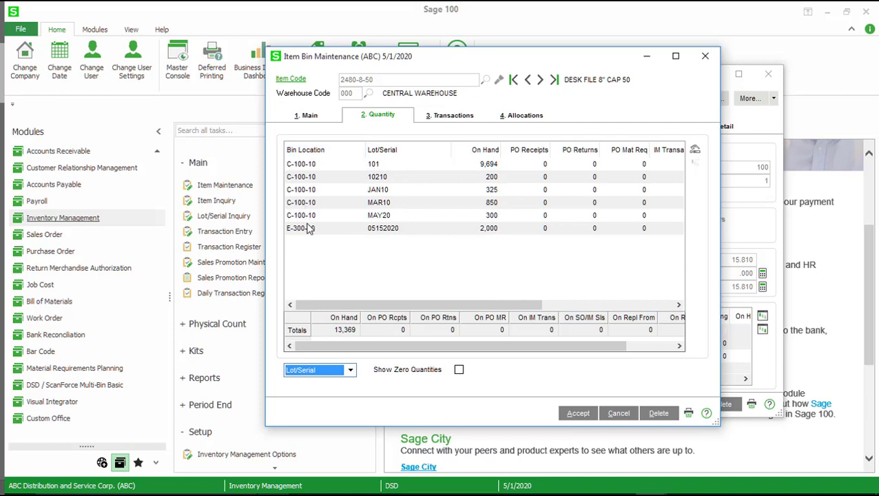
left_click(317, 372)
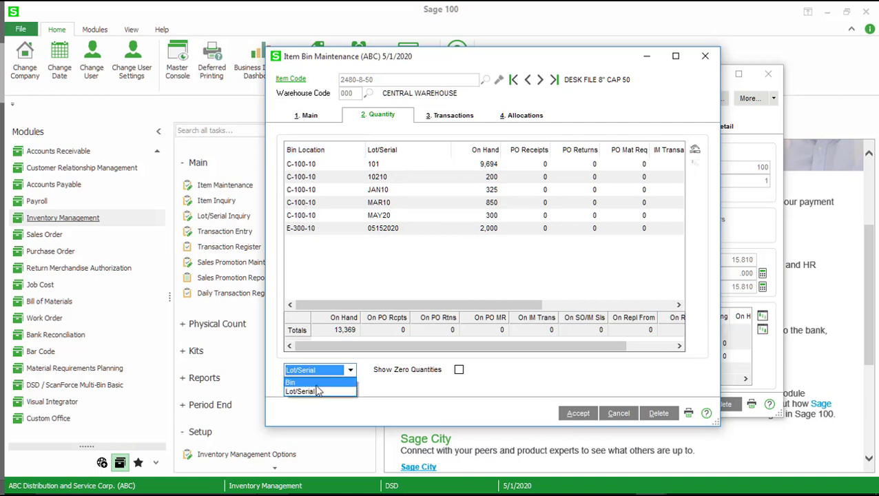
key("Return")
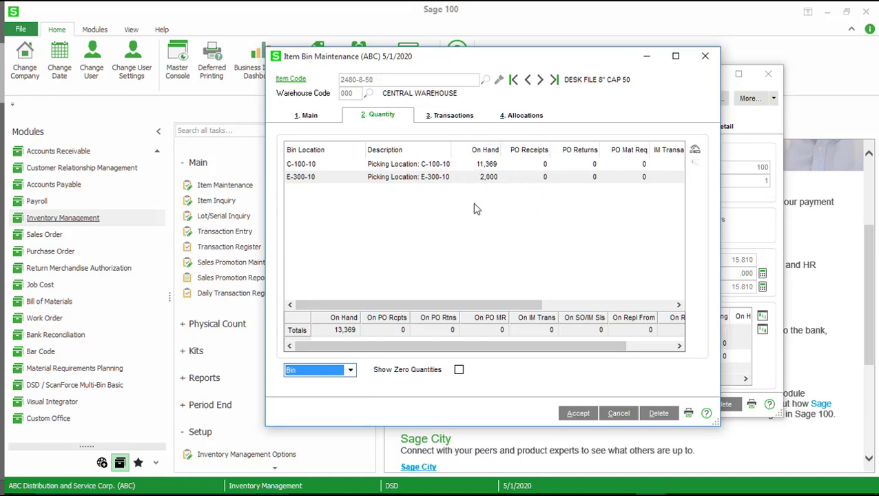
left_click(313, 168)
left_click(314, 176)
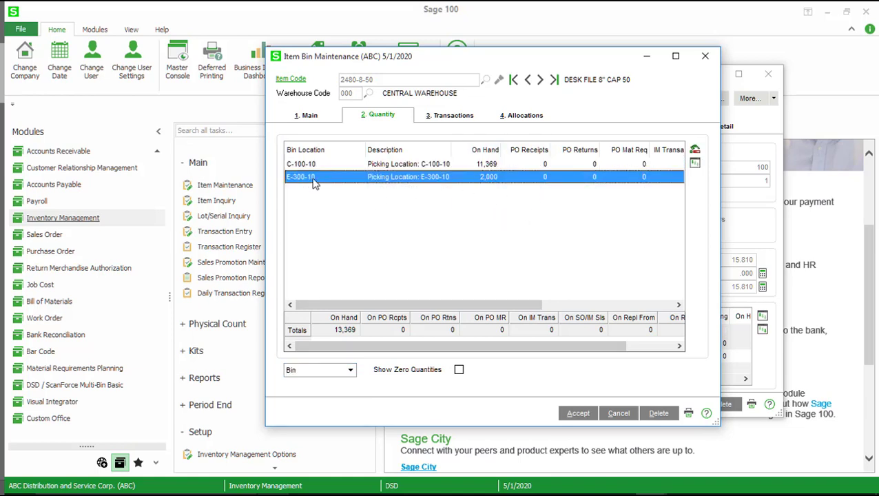
left_click(570, 413)
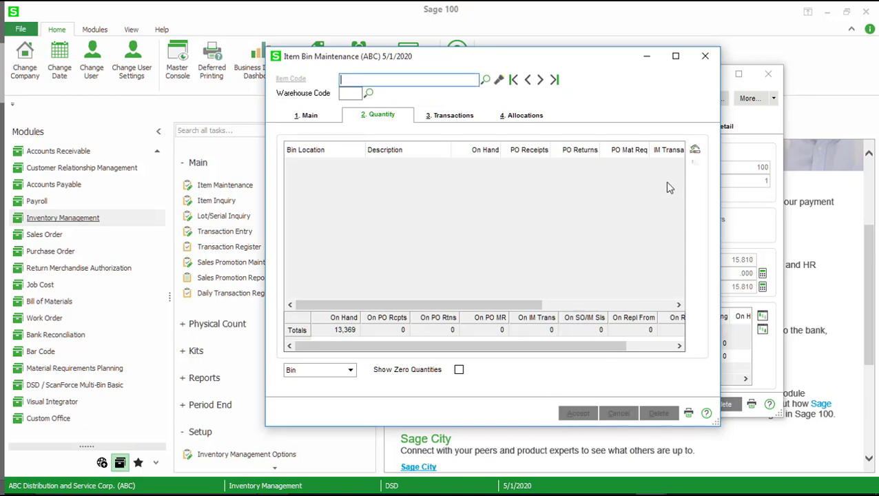
left_click(703, 58)
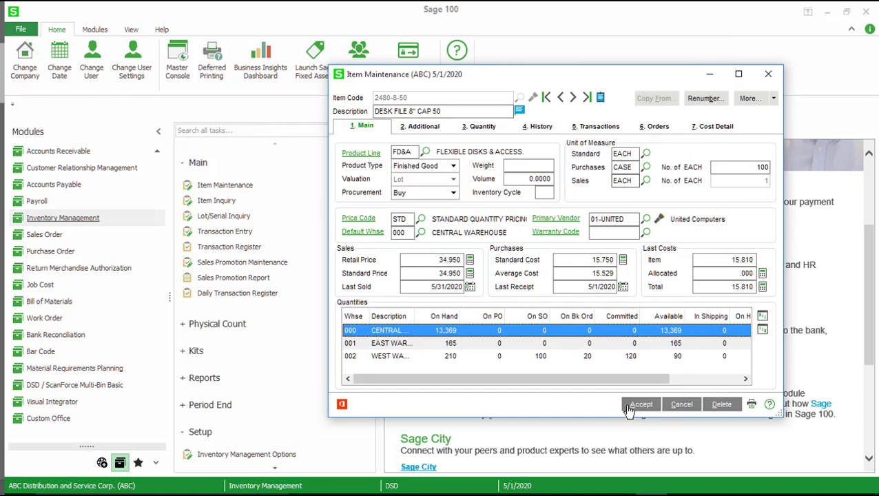
Step: Load item 1001-HON-H252 in Item Maintenance and examine its bin quantities in warehouse 000
left_click(628, 409)
left_click(520, 97)
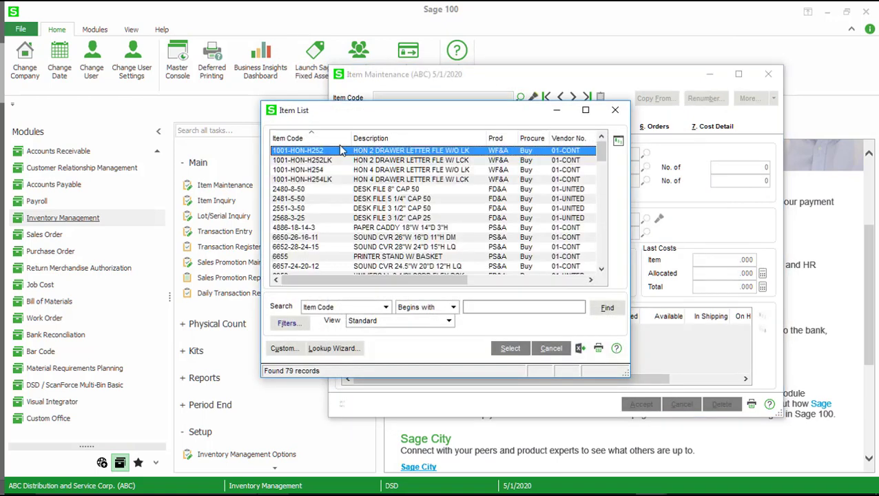
double_click(361, 153)
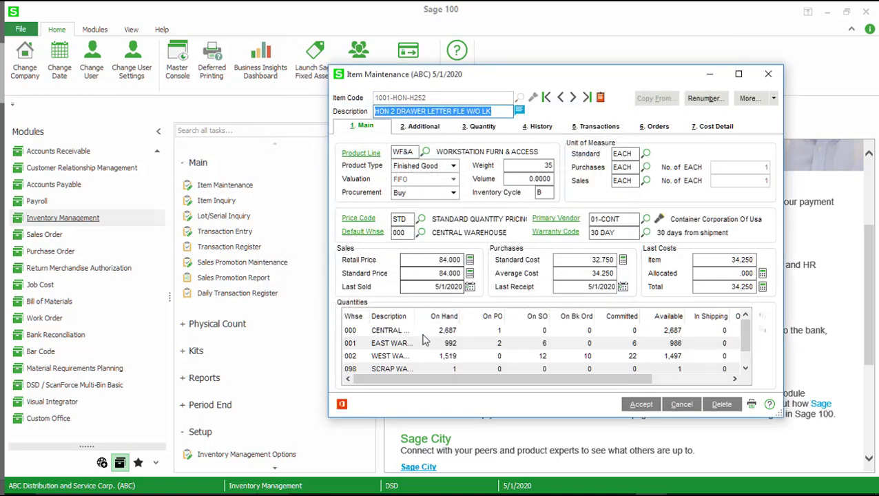
double_click(425, 332)
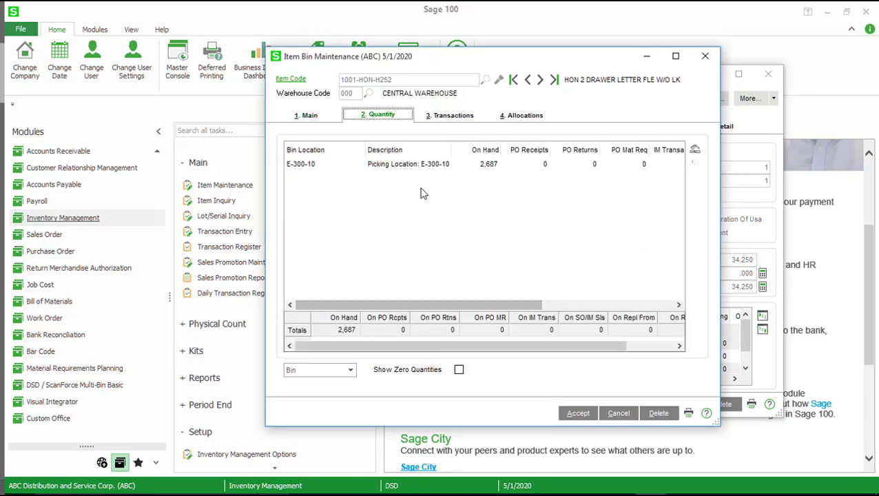
left_click(417, 167)
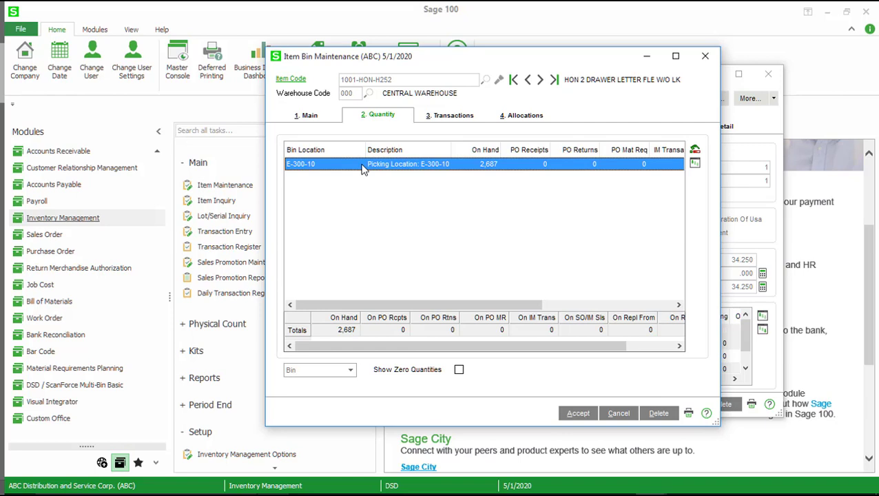
Step: Transfer 500 units of item 1001-HON-H252 from bin E-300-10 to bin A-200-40
left_click(696, 152)
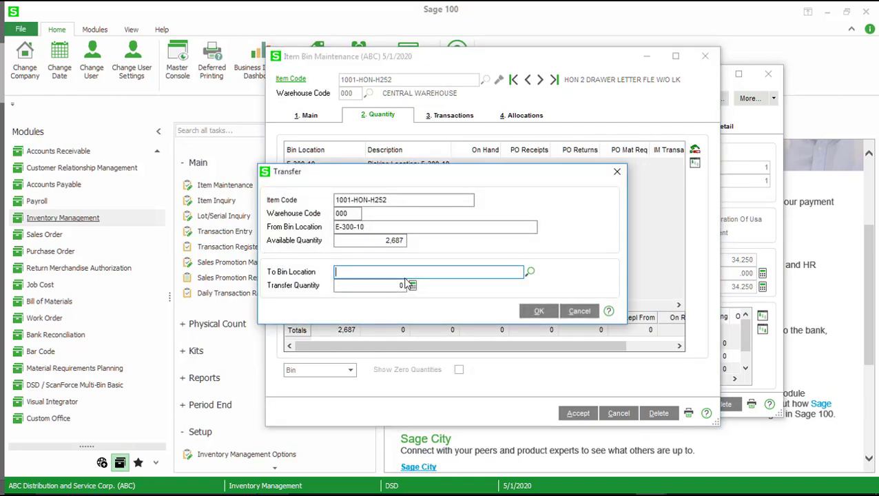
left_click(528, 272)
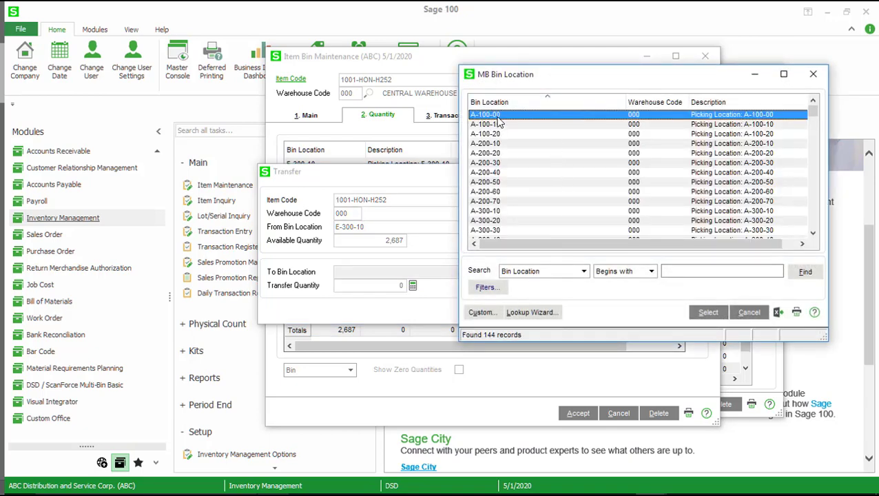
double_click(497, 172)
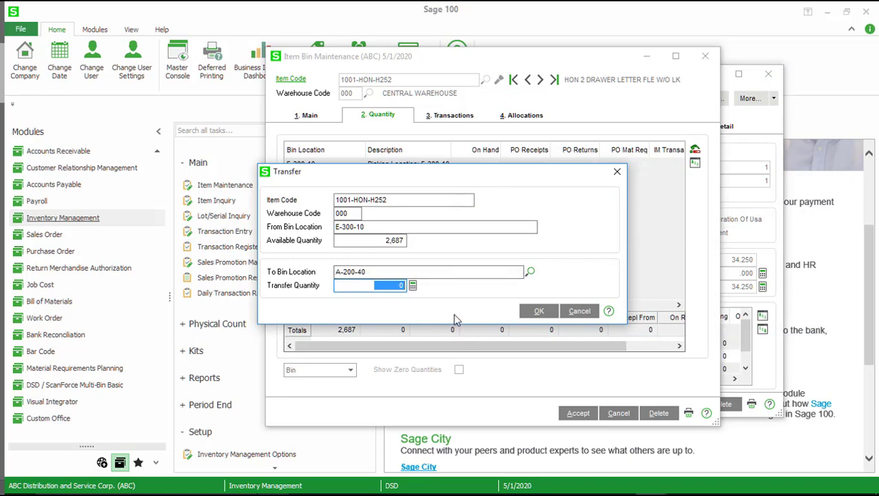
type("500")
key("Return")
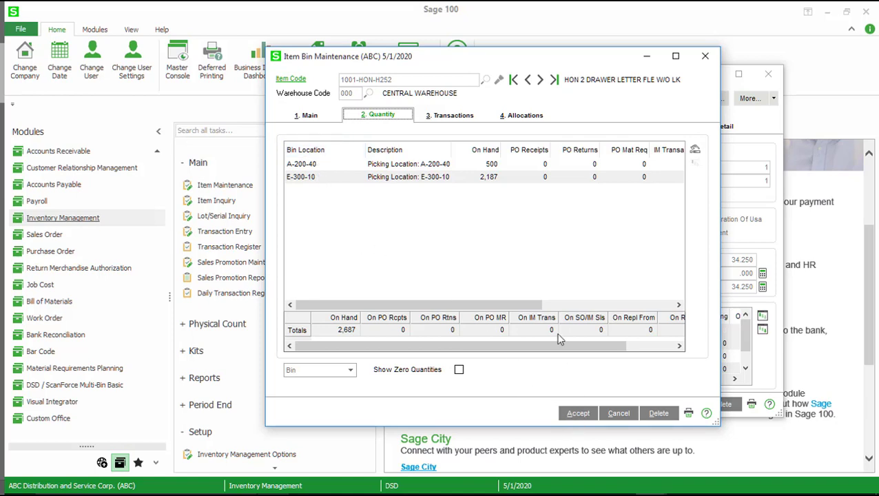
Step: Examine item 1001-HON-H252's bin transactions and allocations, and close Item Bin Maintenance and Item Maintenance
left_click(445, 118)
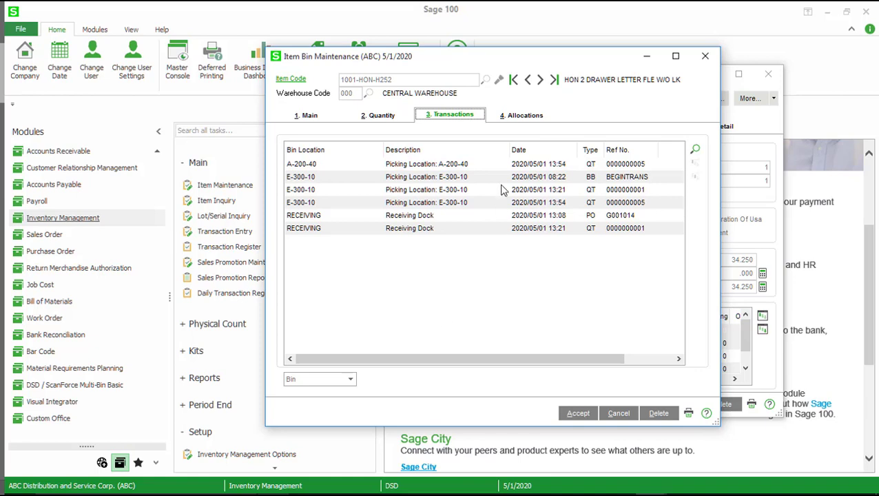
left_click(516, 118)
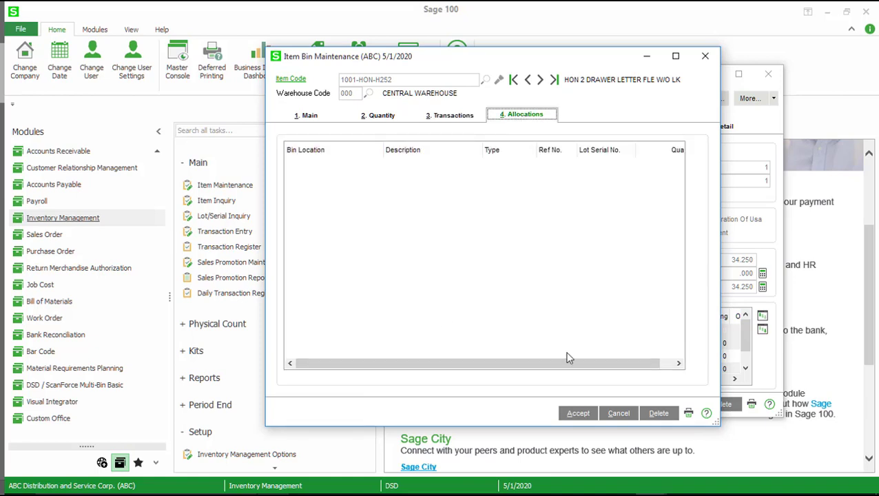
left_click(582, 415)
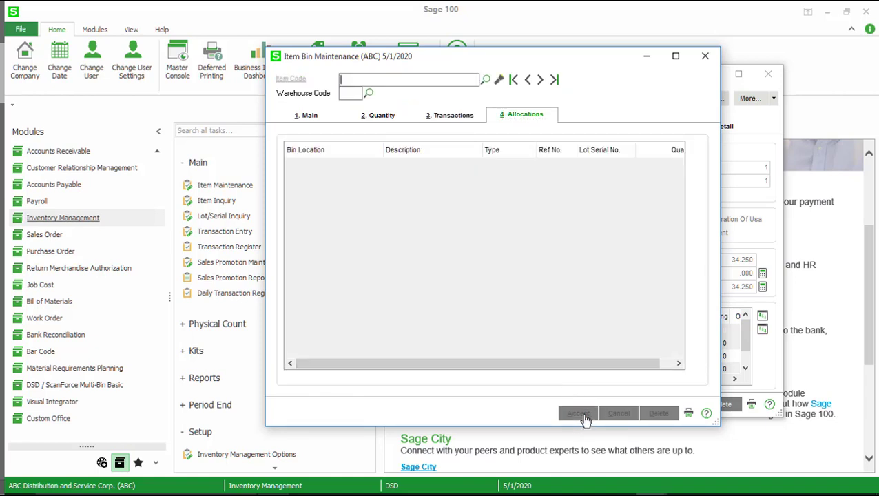
left_click(705, 57)
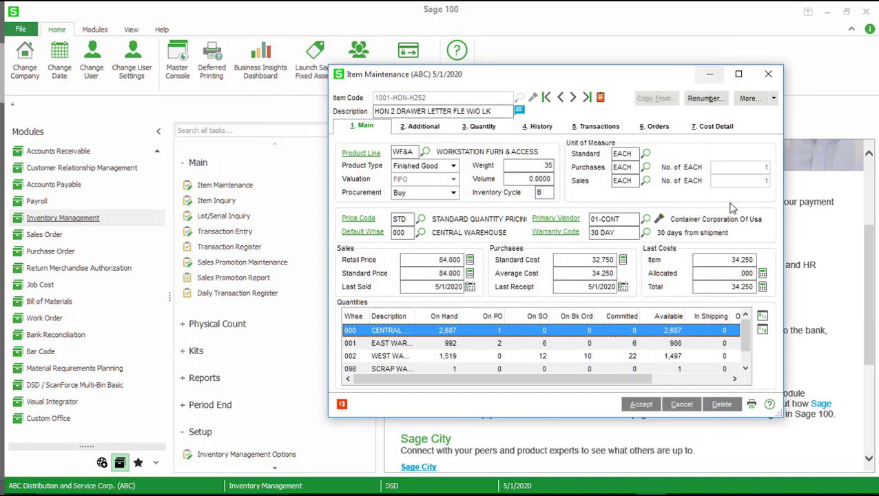
left_click(641, 404)
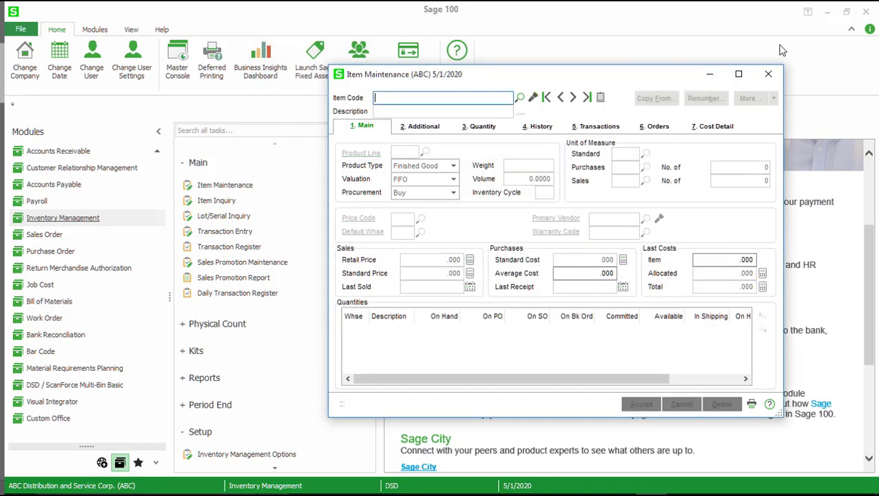
left_click(767, 74)
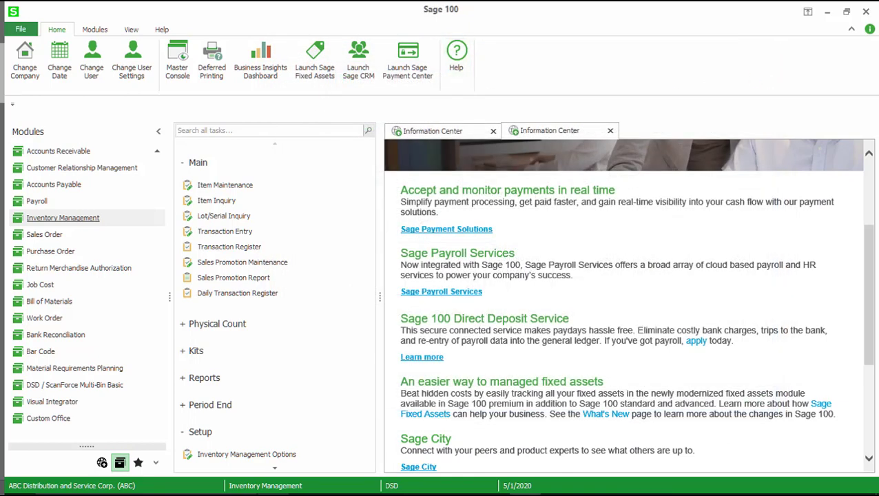
Step: Open Receipt of Goods Entry in the Purchase Order module and start a receipt with the next receipt number
key("Down")
key("Down")
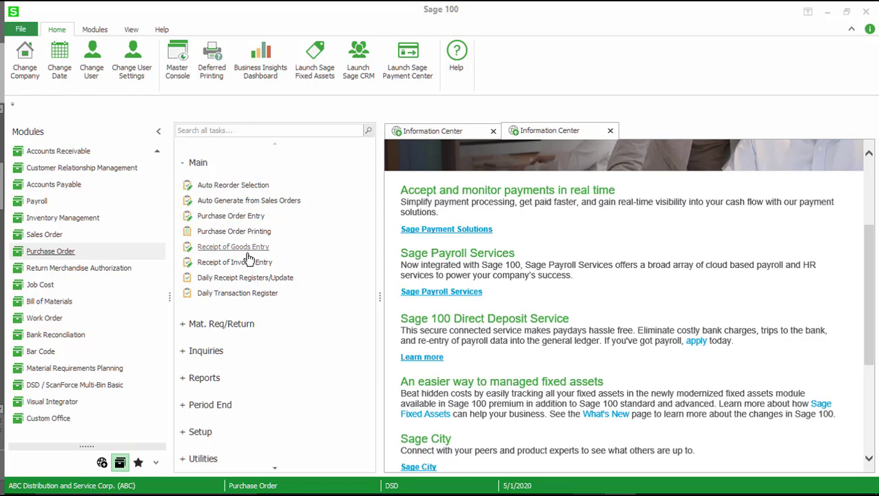
left_click(297, 249)
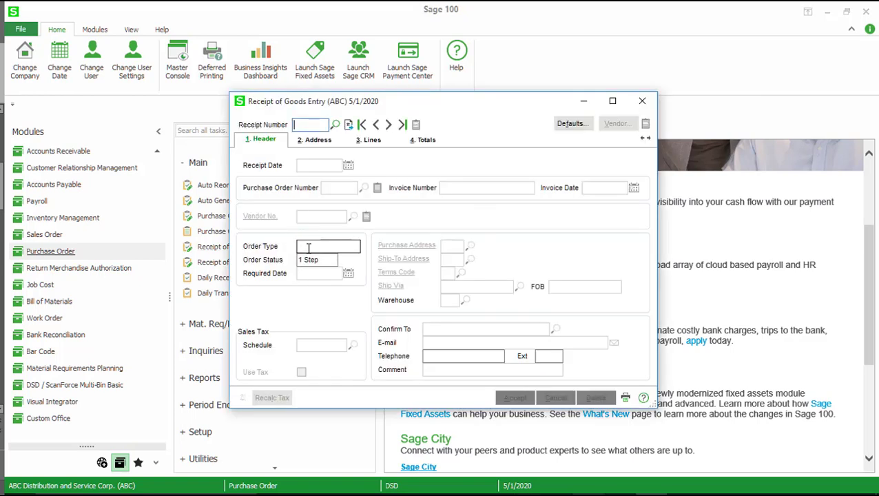
left_click(347, 125)
Step: Load the last listed Airway Property purchase order into the receipt's lines, declining to receive the complete order
left_click(363, 186)
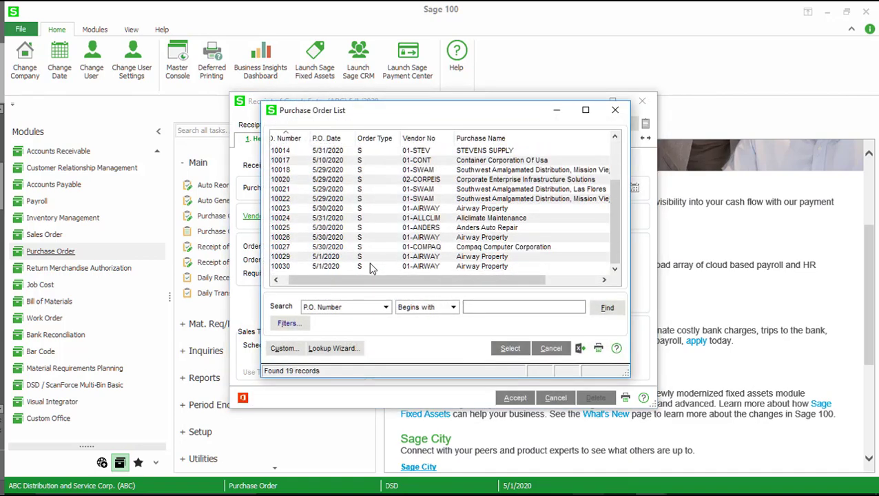
left_click(371, 266)
double_click(369, 266)
left_click(367, 145)
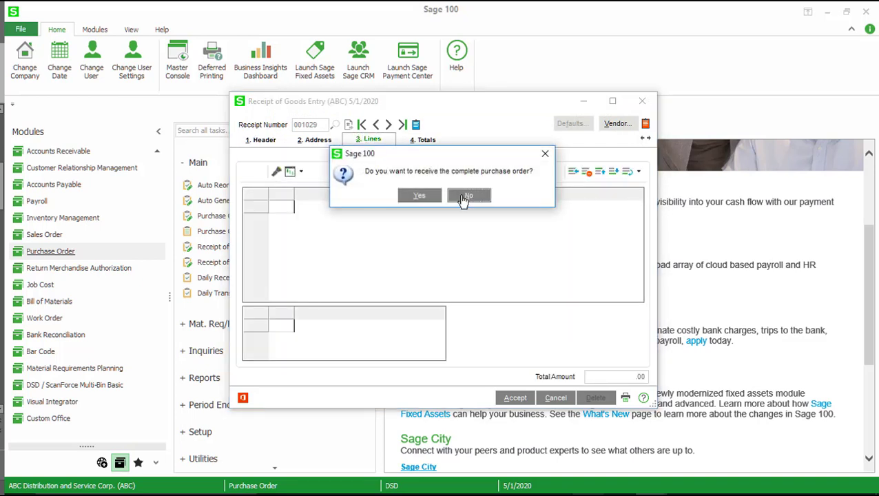
left_click(462, 195)
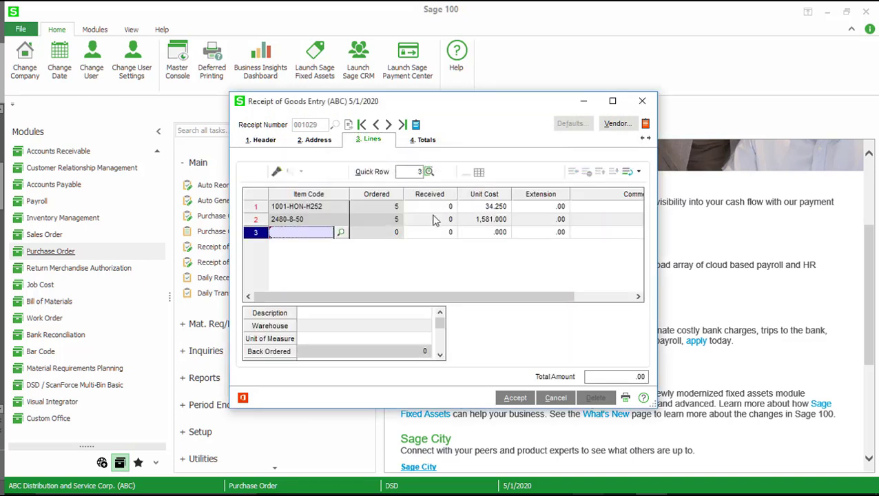
Step: Enter a received quantity of 5 for item 1001-HON-H252 and open its Bin Location Distribution
left_click(432, 209)
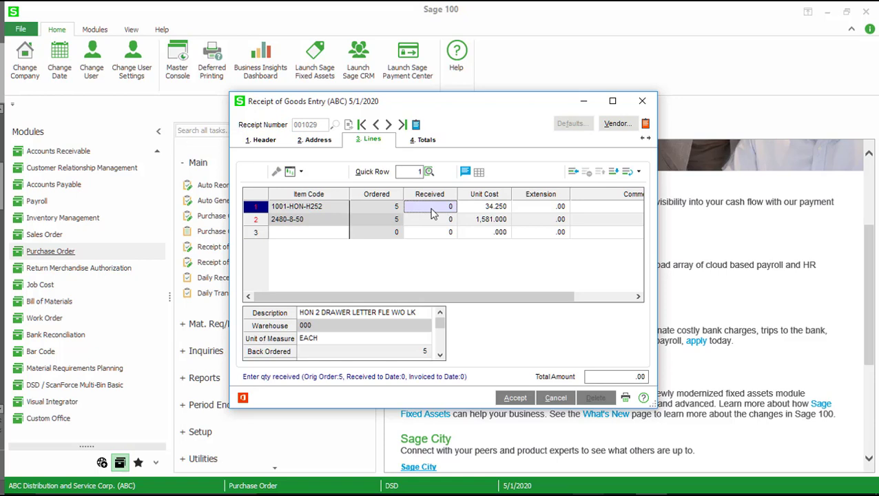
type("5")
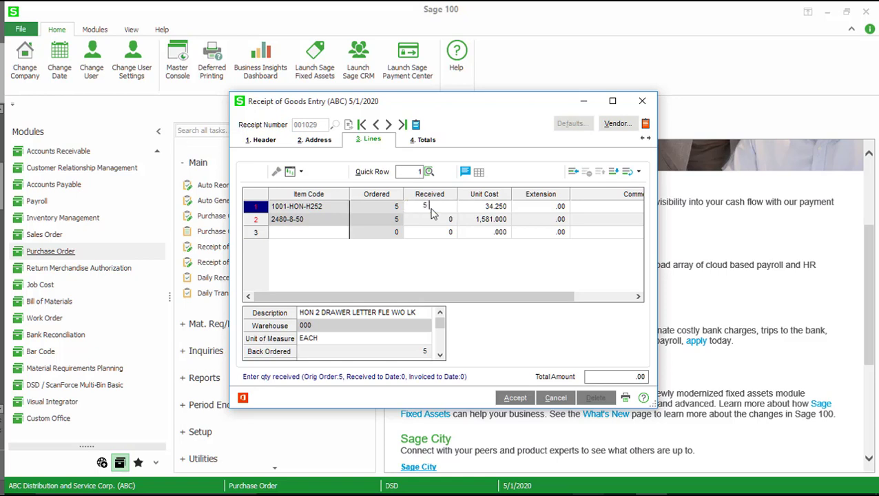
key("Tab")
key("Tab")
key("Tab")
key("Tab")
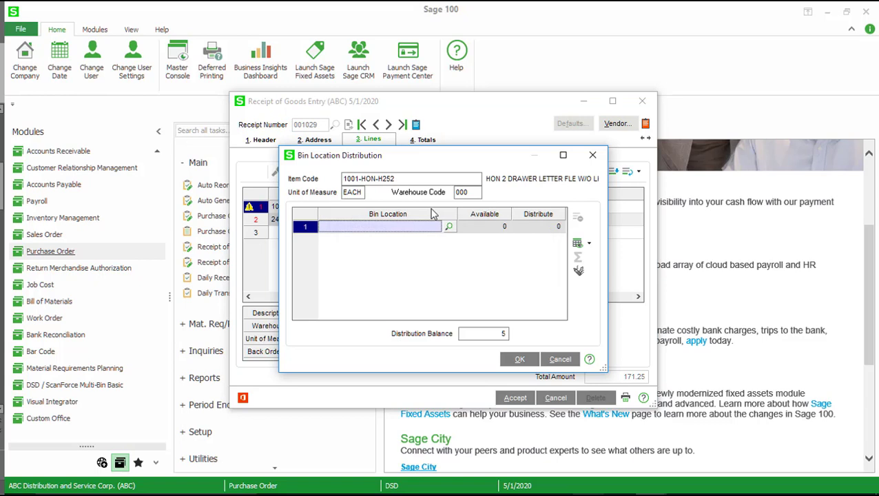
left_click(448, 226)
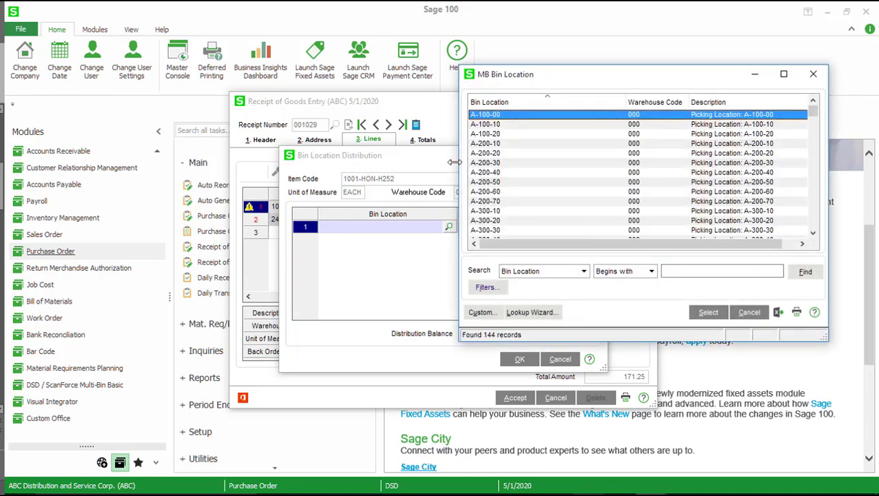
scroll(578, 171, "down", 5)
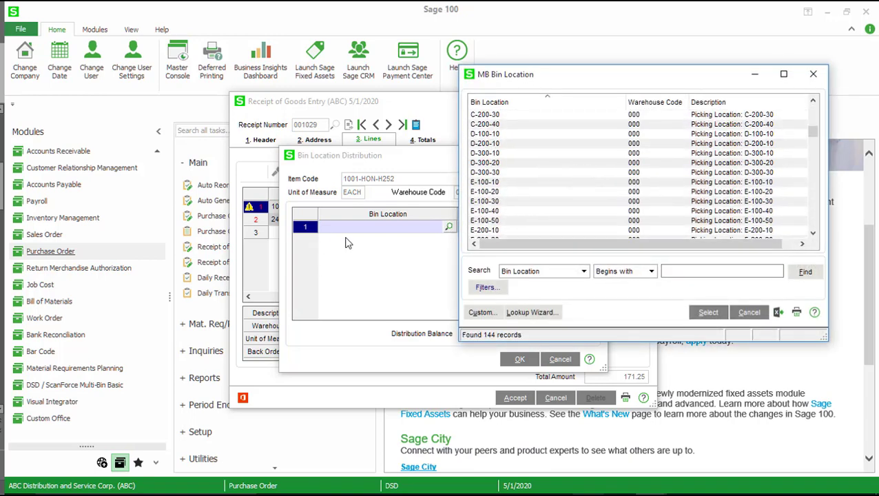
left_click(812, 74)
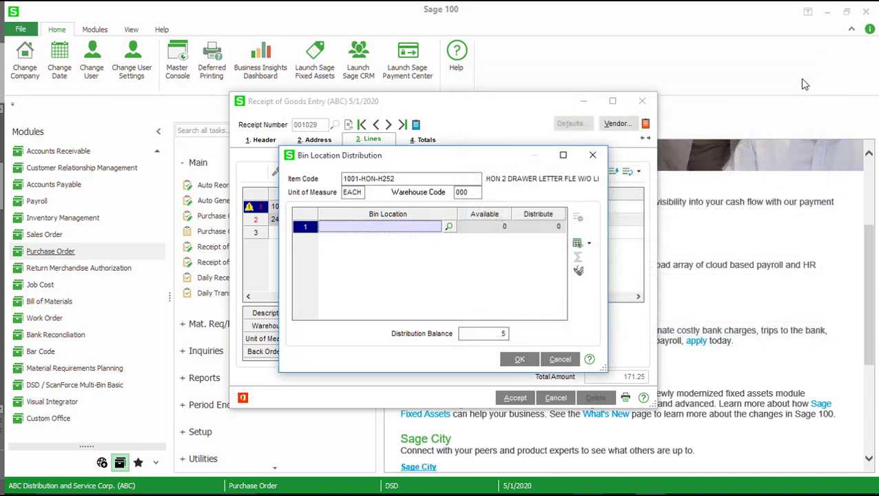
Step: Try to assign picking bin A-200-30 to item 1001-HON-H252's receipt distribution
left_click(449, 226)
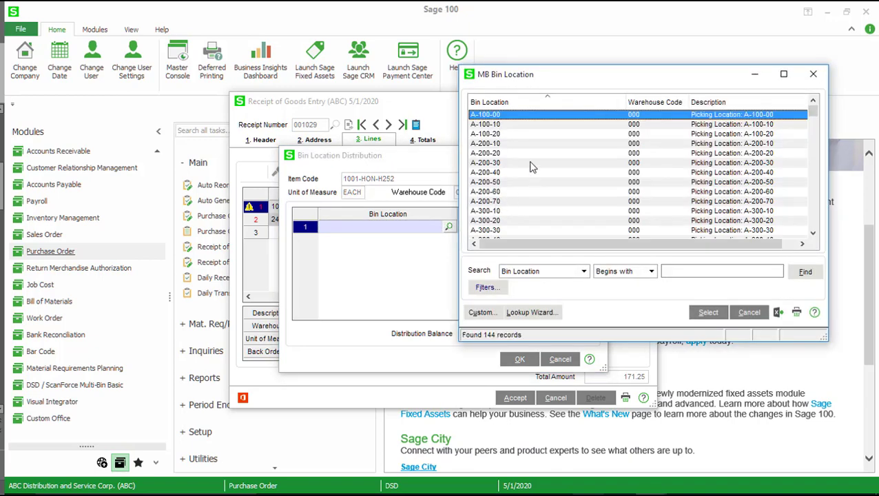
left_click(531, 163)
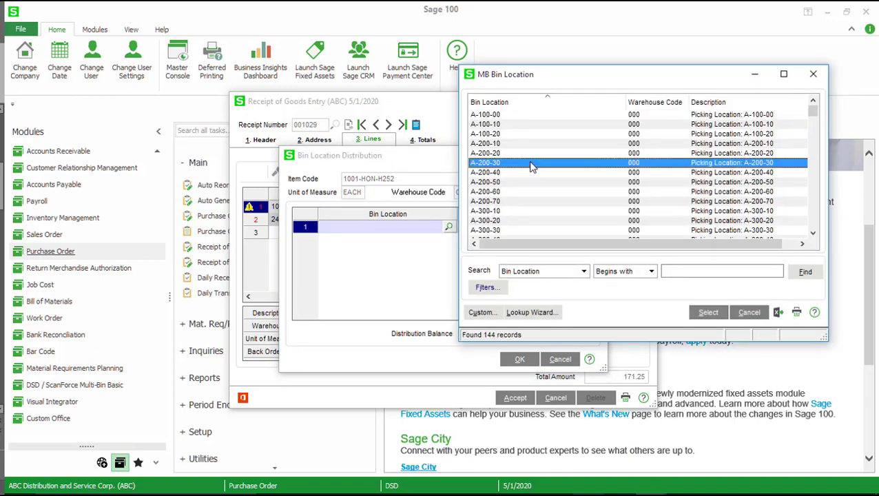
double_click(531, 165)
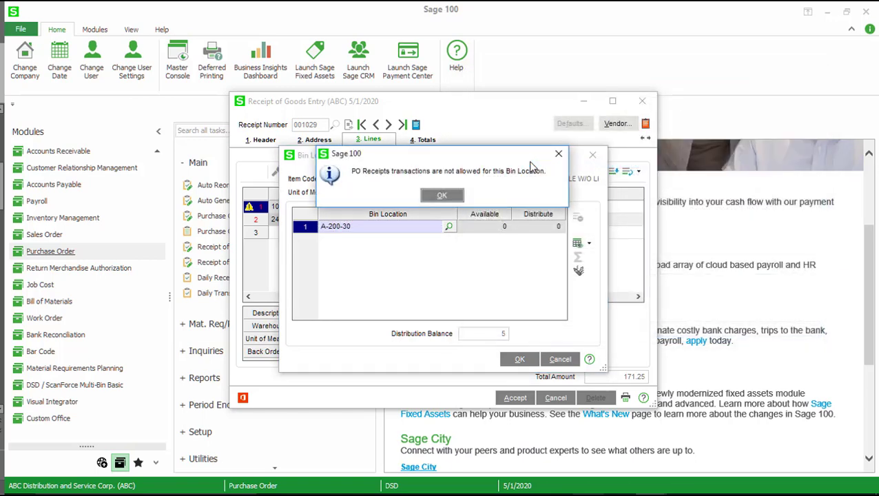
left_click_drag(438, 158, 441, 183)
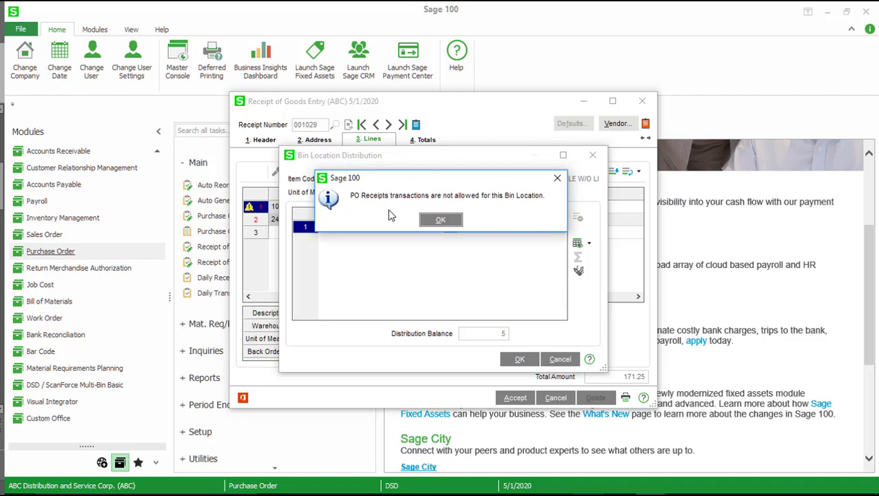
left_click(441, 221)
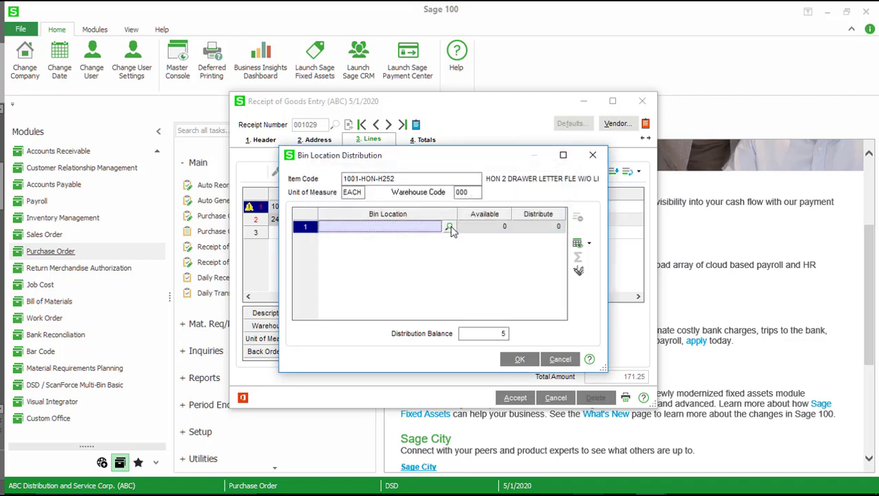
Step: Distribute 1 unit of item 1001-HON-H252 to the RECEIVING bin
left_click(448, 226)
scroll(540, 182, "down", 13)
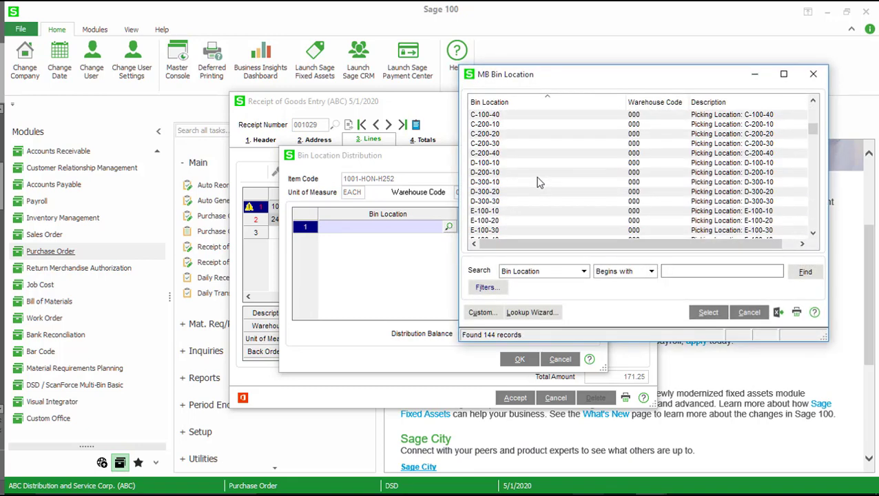
left_click(508, 213)
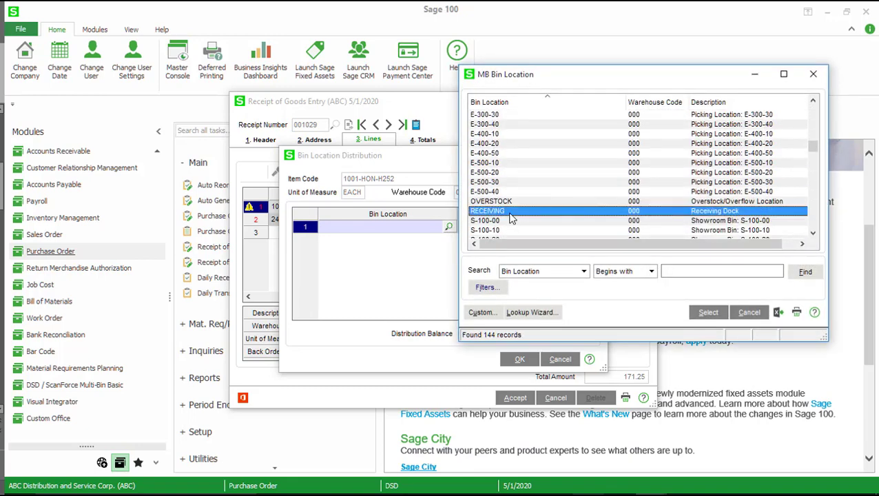
double_click(510, 212)
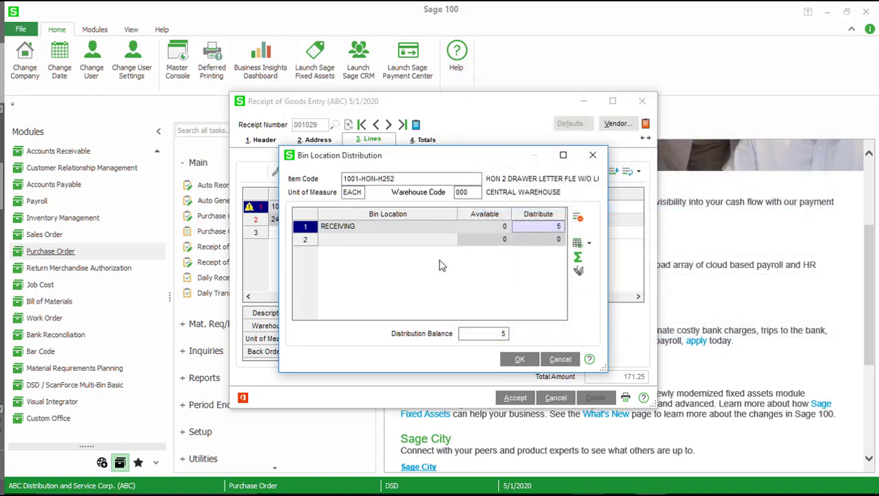
type("1")
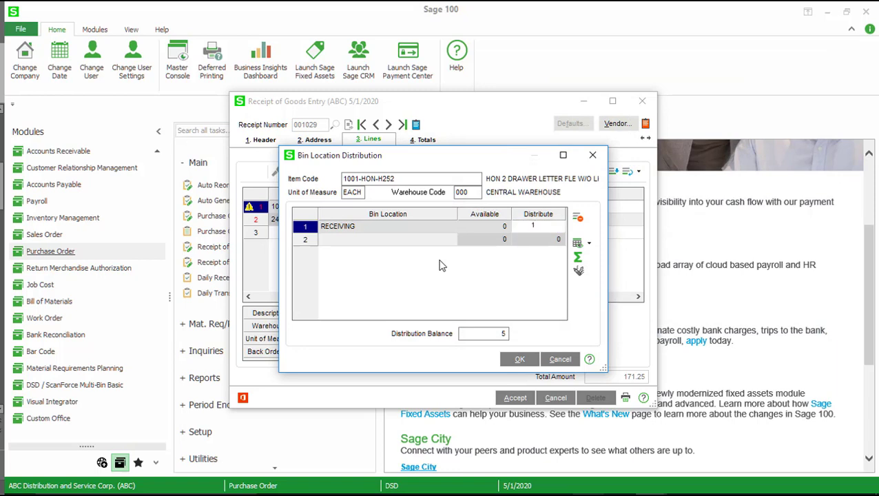
key("Tab")
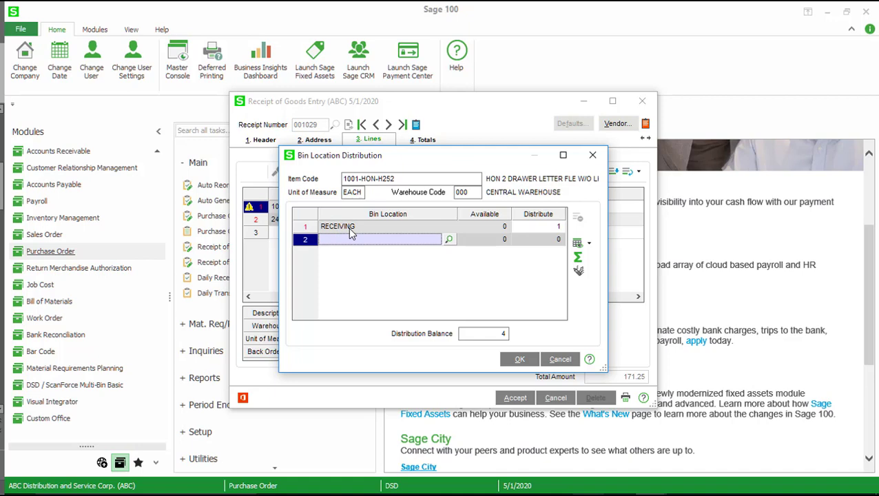
Step: Distribute the remaining 4 units of item 1001-HON-H252 to showroom bin S-100-20 and confirm the bin distribution
left_click(449, 240)
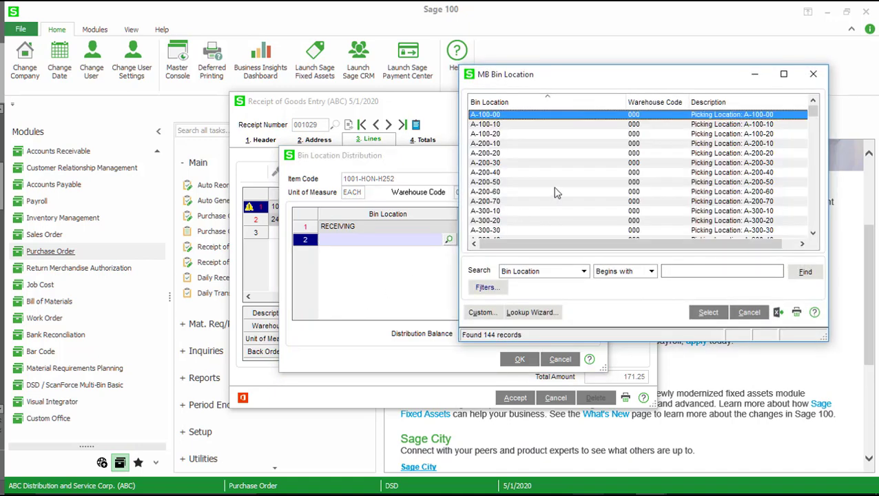
left_click(701, 273)
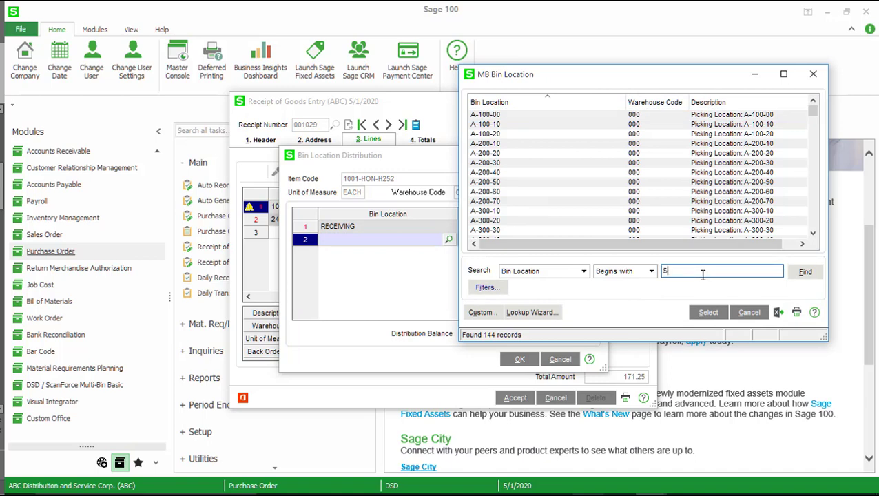
left_click(804, 272)
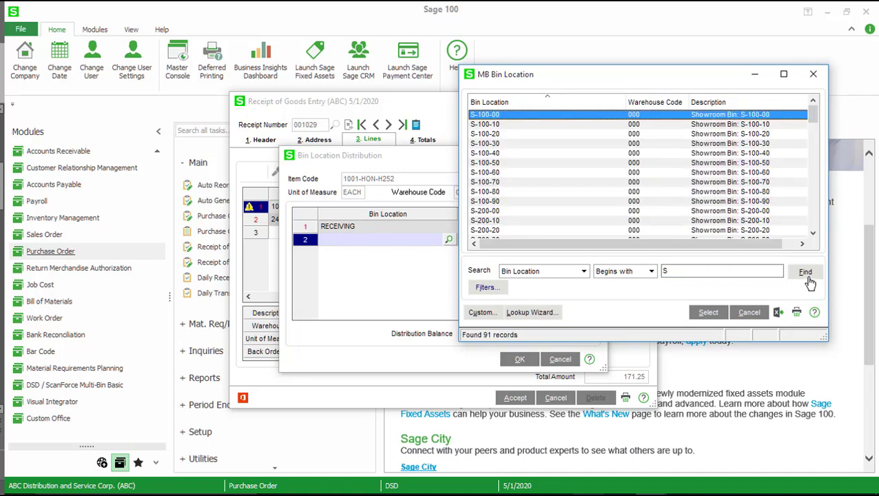
double_click(577, 136)
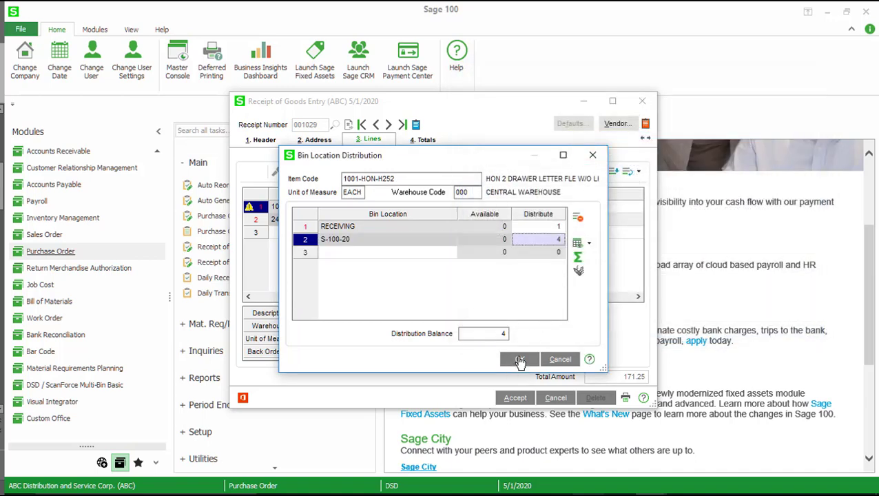
left_click(520, 361)
left_click(524, 229)
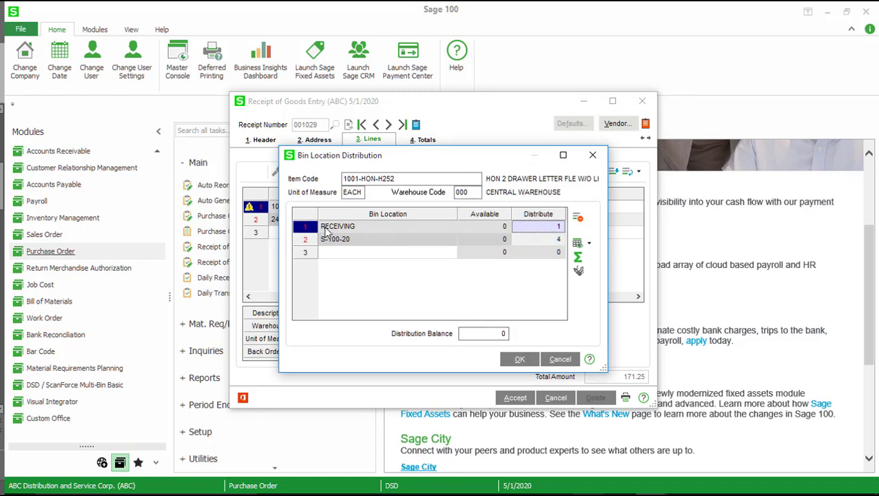
left_click(537, 241)
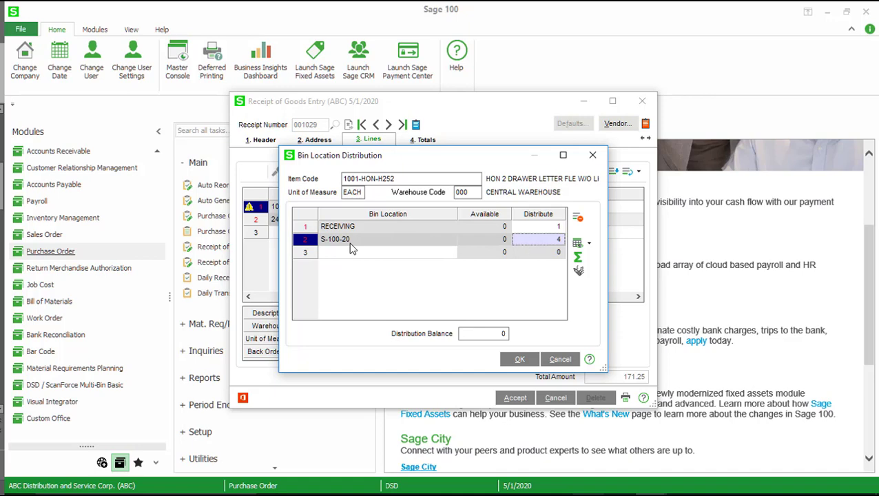
left_click(522, 360)
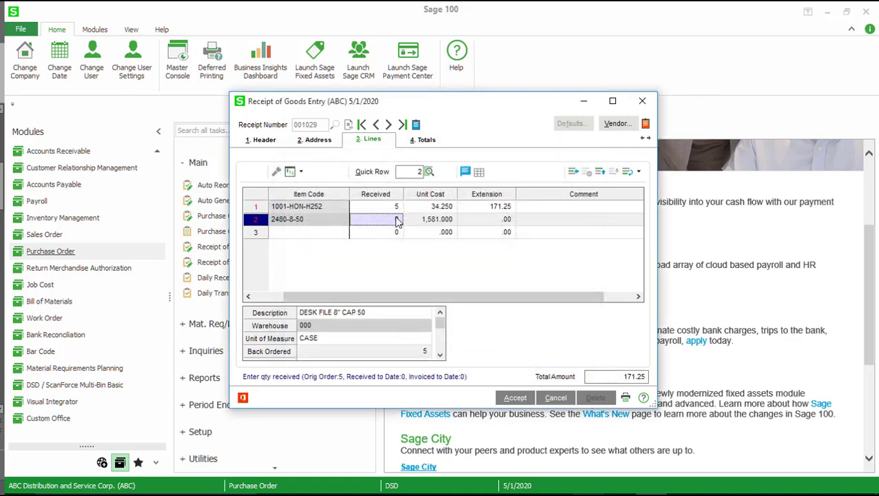
Step: Enter a received quantity of 5 for item 2480-8-50 and open its Lot/Serial Number / Bin Location Distribution
type("5")
key("Tab")
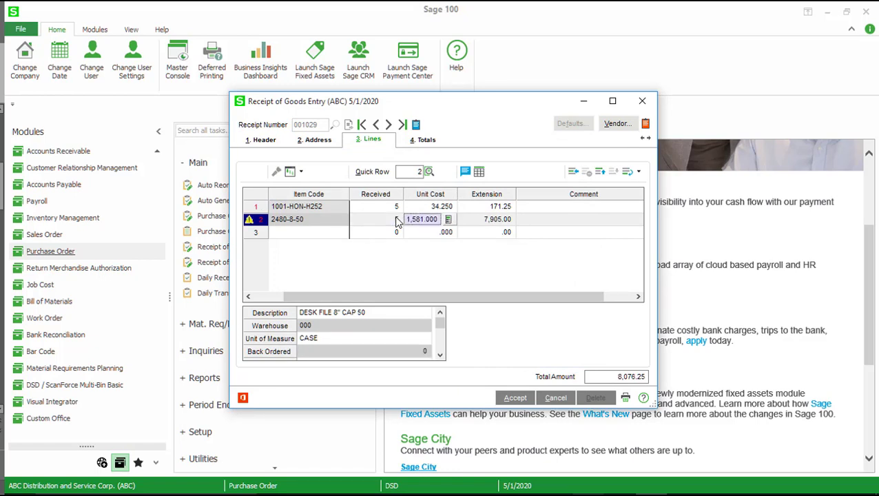
key("Tab")
key("Tab")
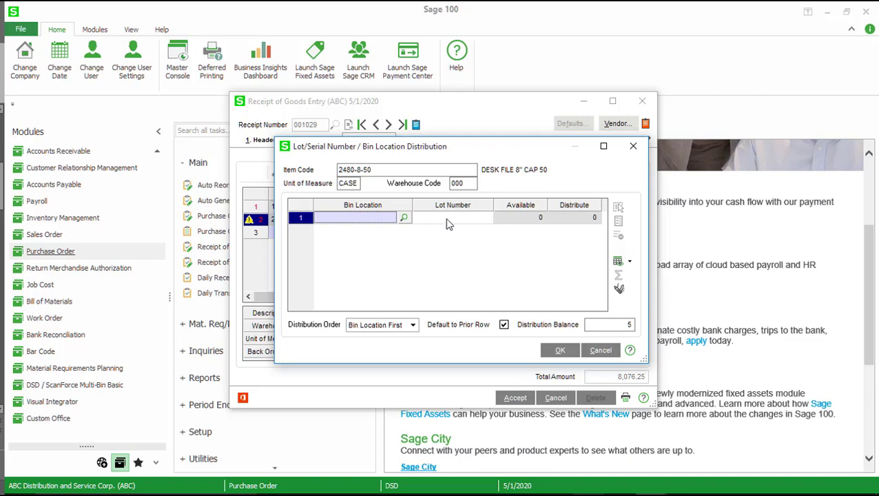
left_click(363, 216)
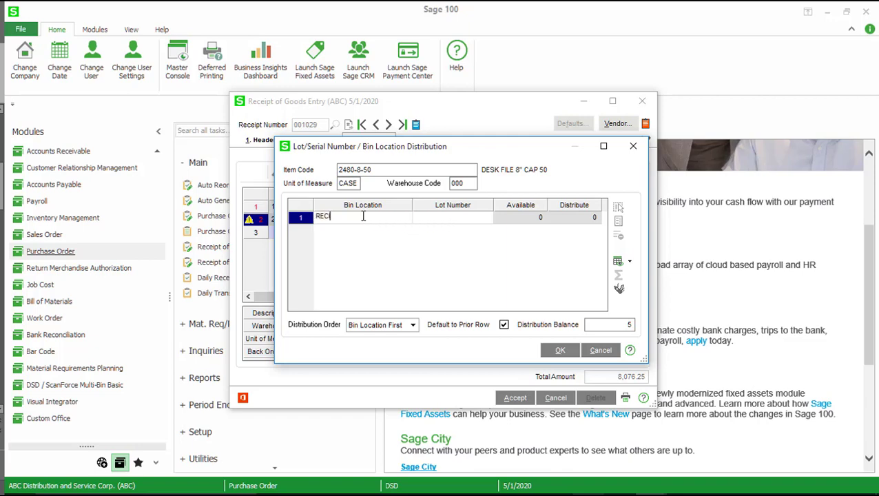
type("RECI")
key("F2")
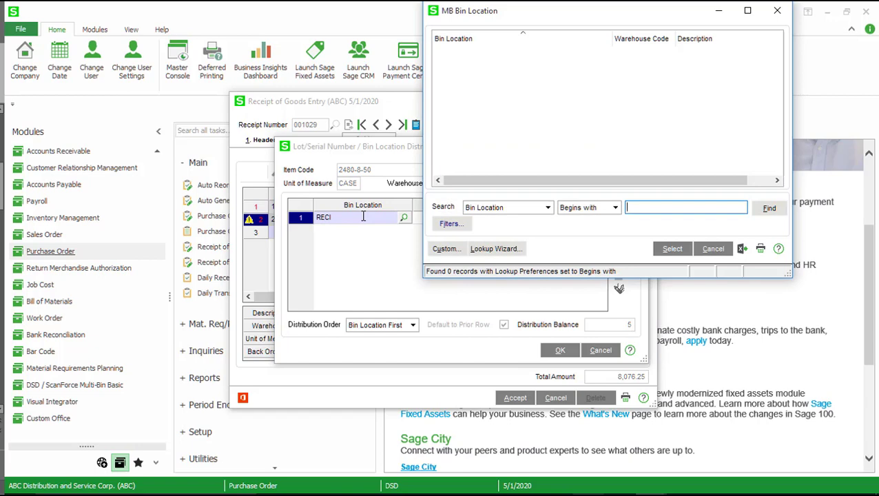
key("Escape")
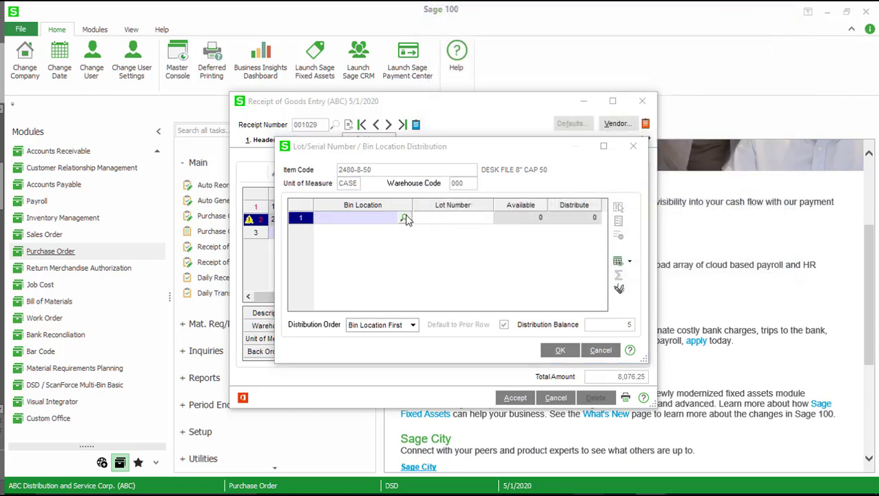
Step: Look up bin locations beginning with "re" and assign the RECEIVING bin to the first distribution row of item 2480-8-50
left_click(403, 219)
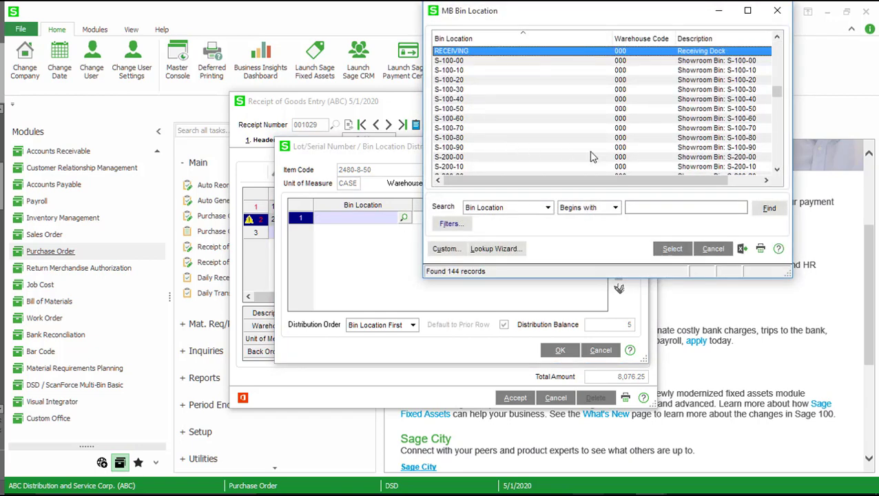
left_click(671, 208)
type("re")
left_click(770, 210)
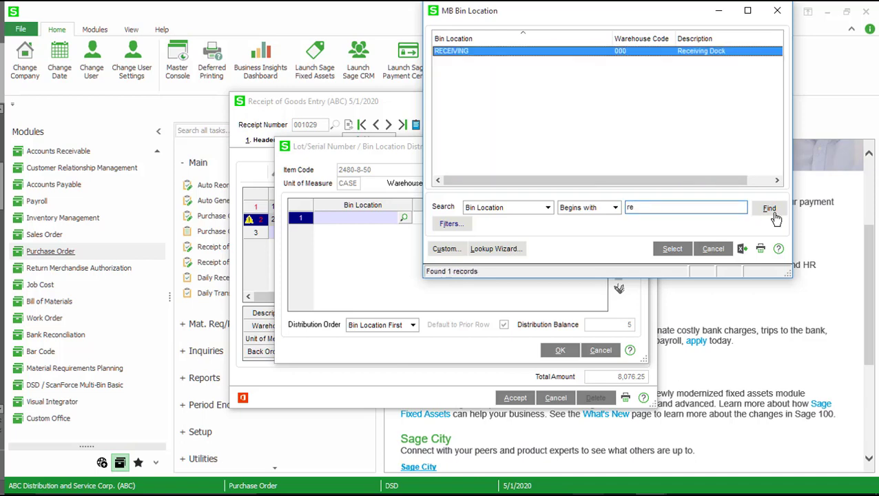
double_click(533, 54)
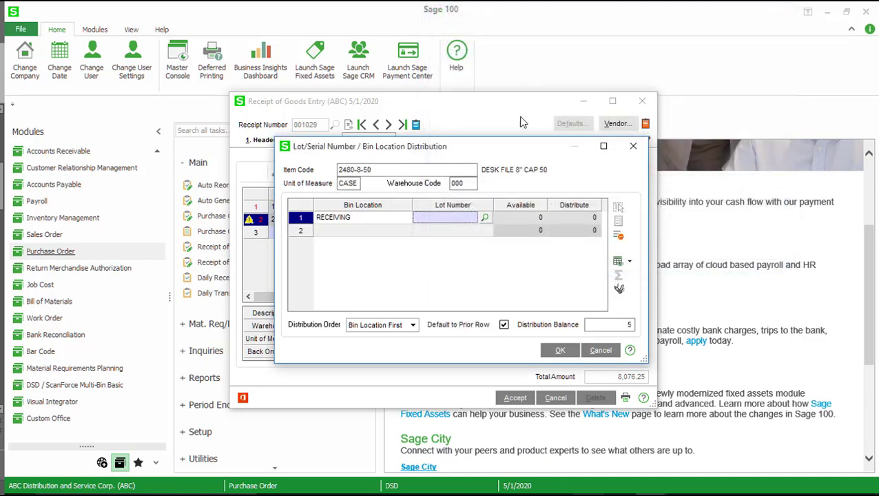
Step: Enter lot number 102 for the RECEIVING bin row and set its distributed quantity to 1
left_click(440, 217)
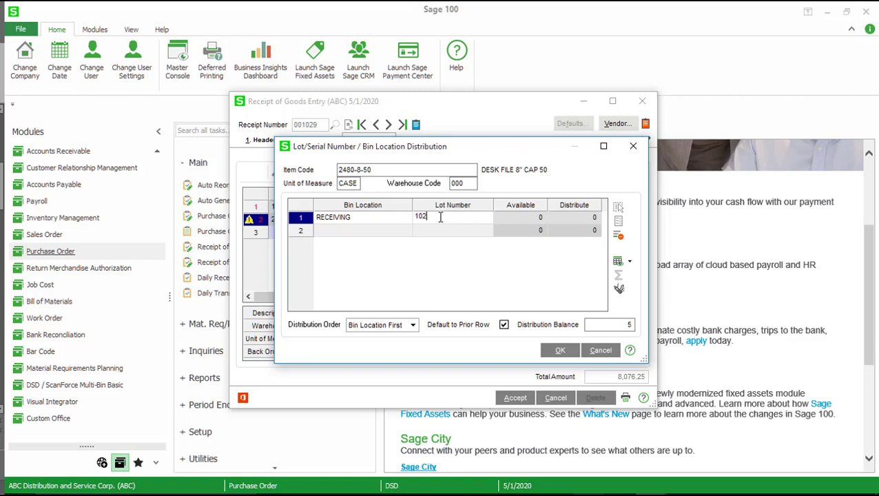
key("Tab")
key("Tab")
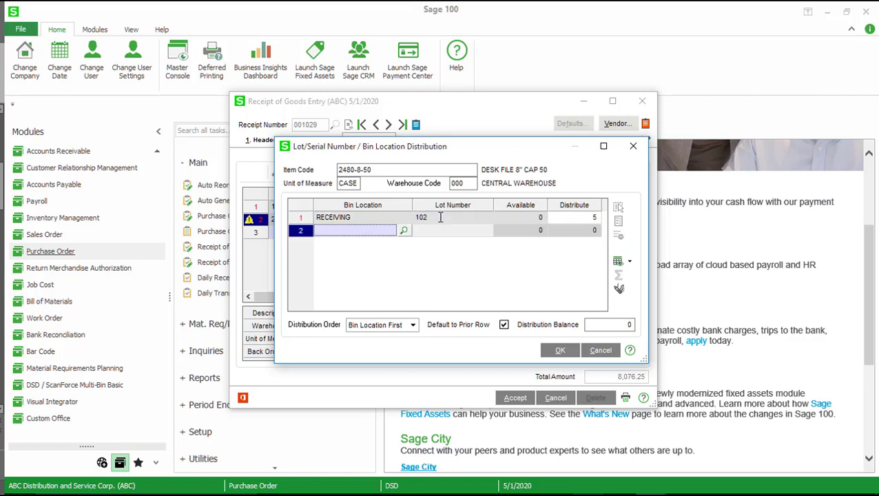
left_click(577, 219)
type("1")
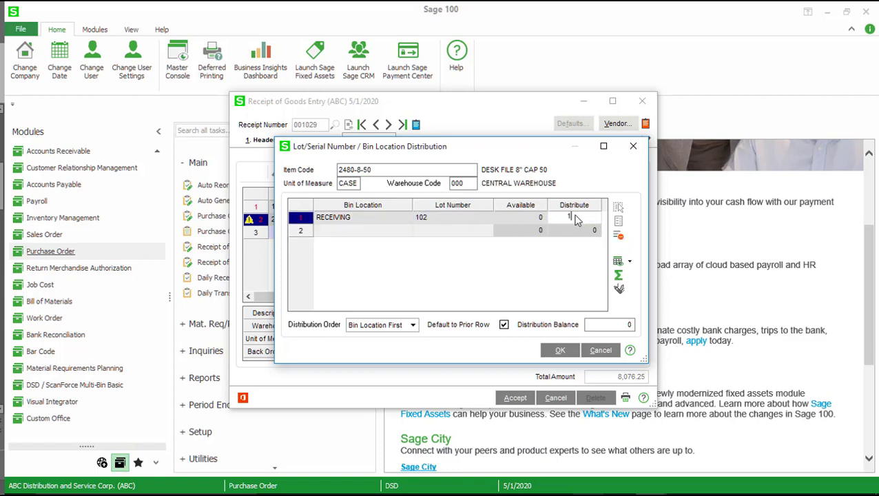
key("Tab")
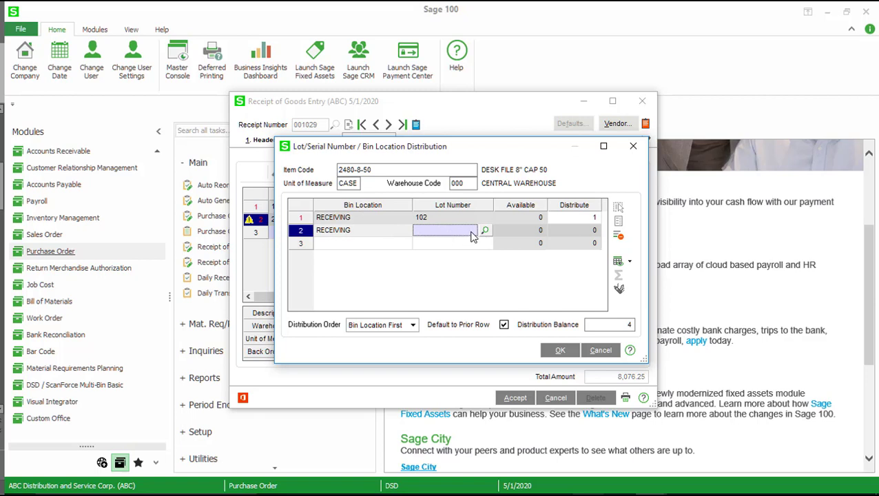
Step: Distribute the remaining 4 cases to lot number 103 in the RECEIVING bin and confirm item 2480-8-50's distribution
type("103")
key("Tab")
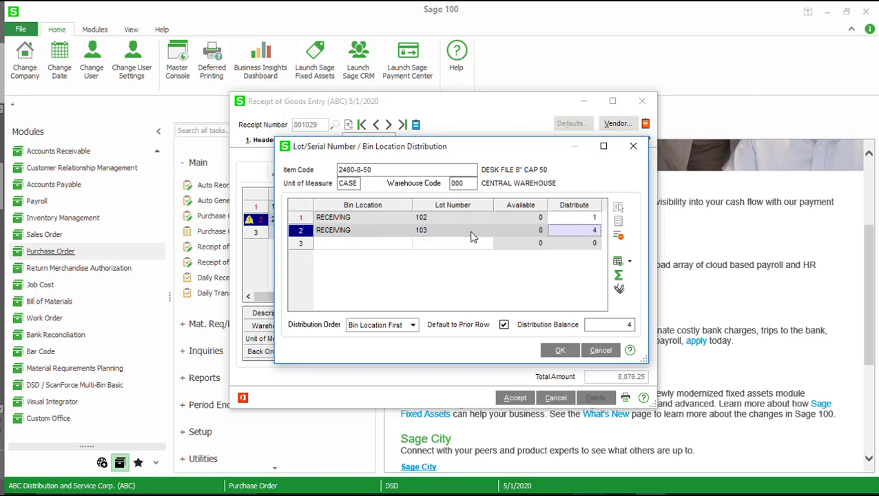
key("Tab")
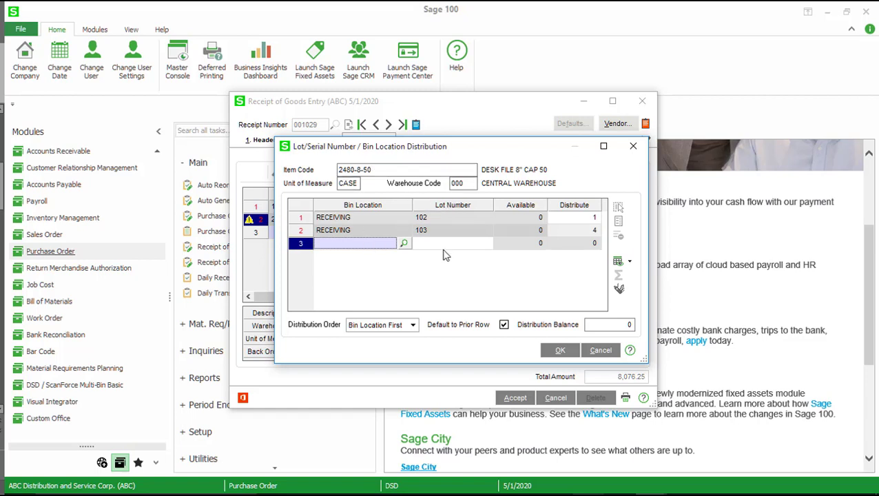
left_click(560, 351)
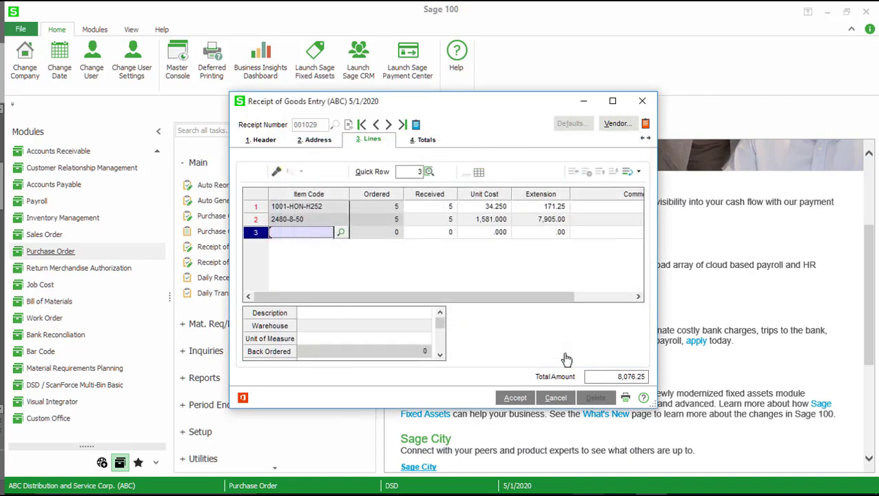
Step: Accept the Airway Property receipt and preview its Receipt of Goods Register with posting date 5/1/2020
left_click(515, 397)
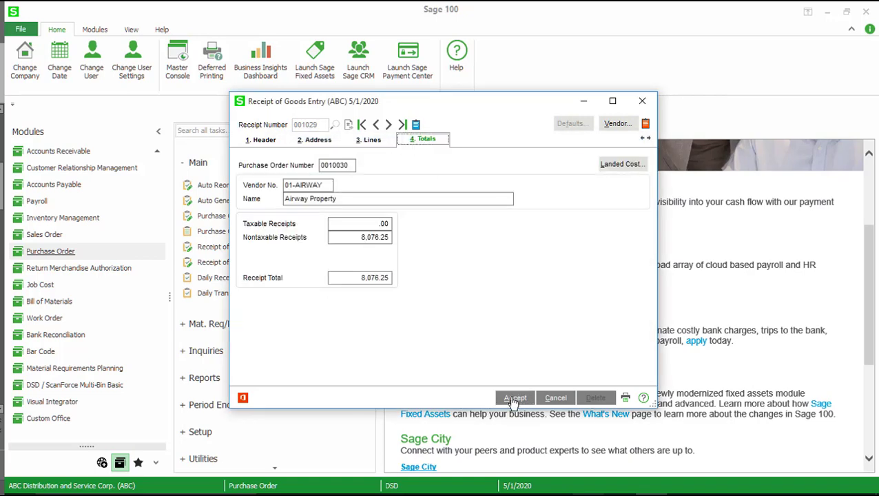
left_click(515, 399)
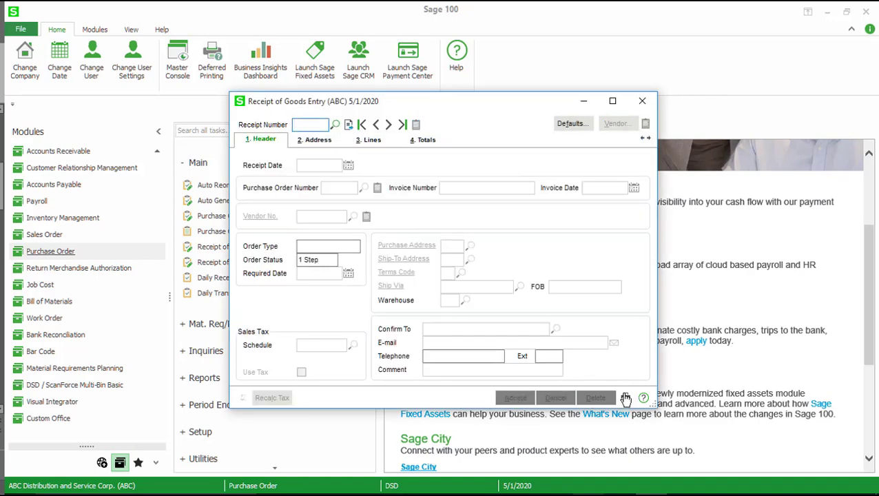
left_click(625, 401)
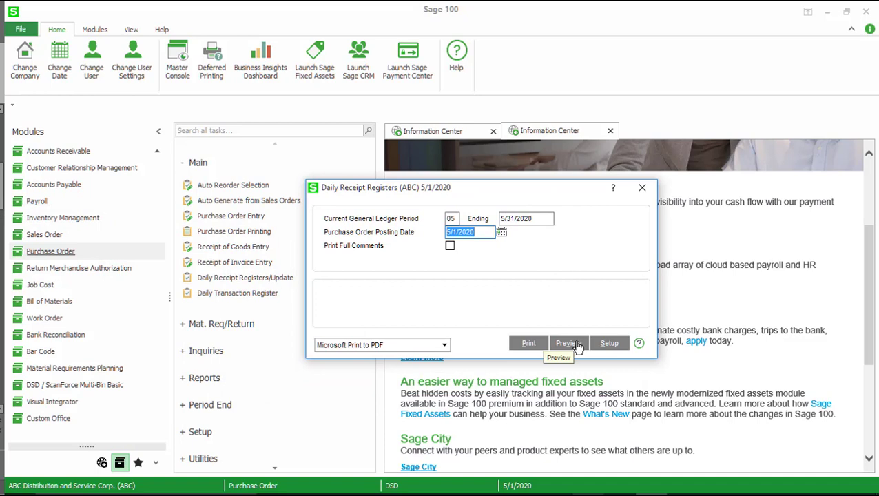
left_click(577, 345)
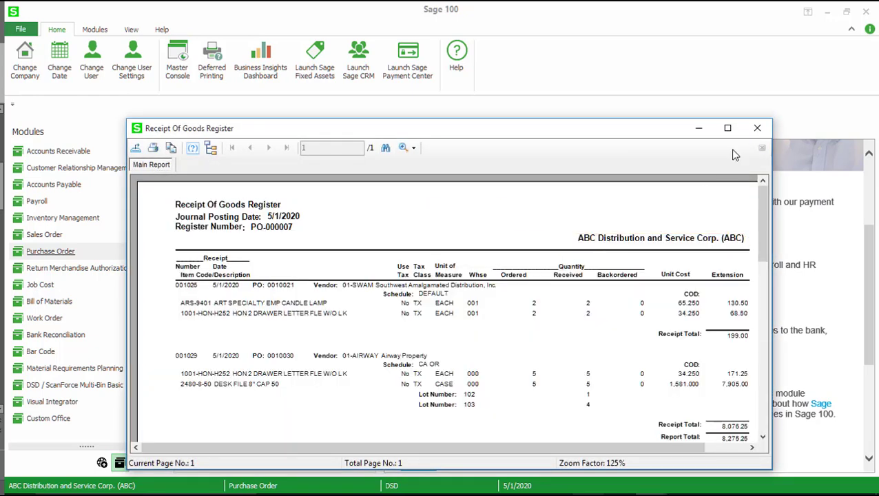
left_click(757, 130)
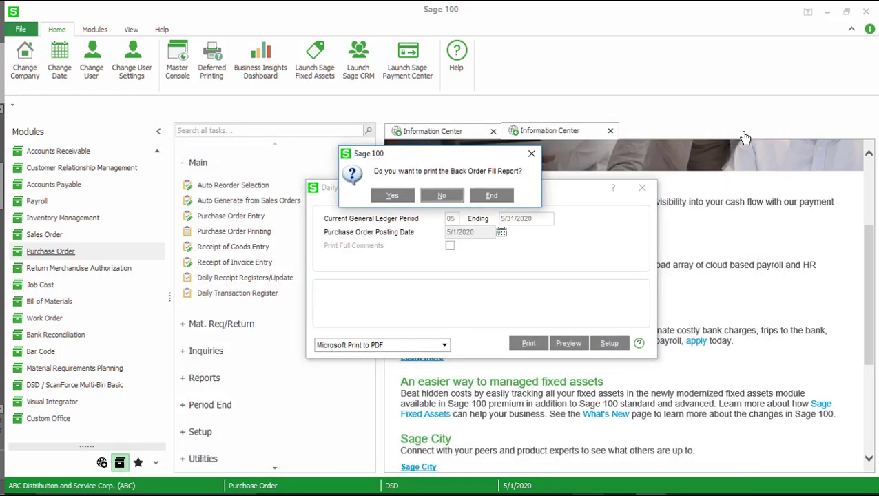
Step: Skip the Back Order Fill Report and preview the PO Receipts Recap By Bin Location full screen
left_click(444, 196)
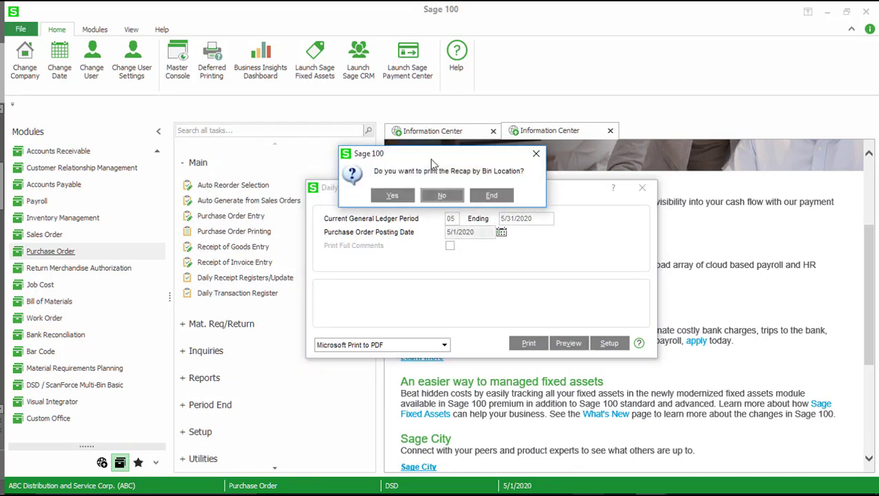
left_click_drag(433, 158, 442, 234)
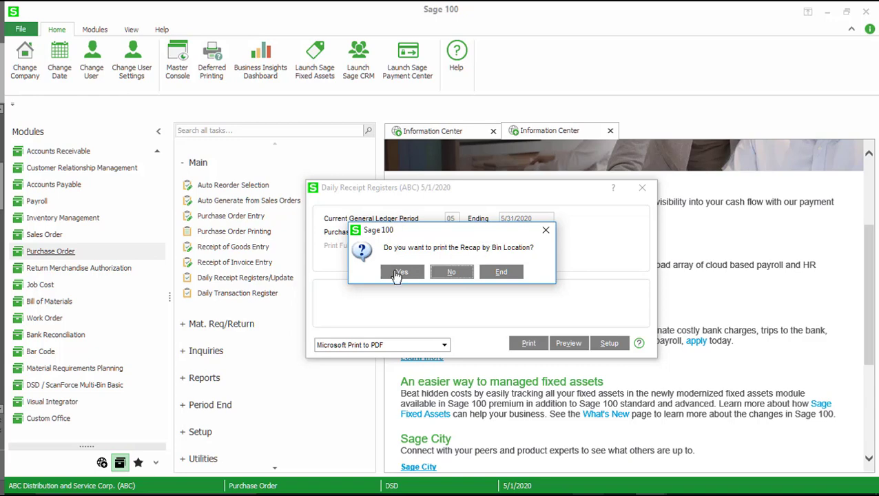
left_click(399, 273)
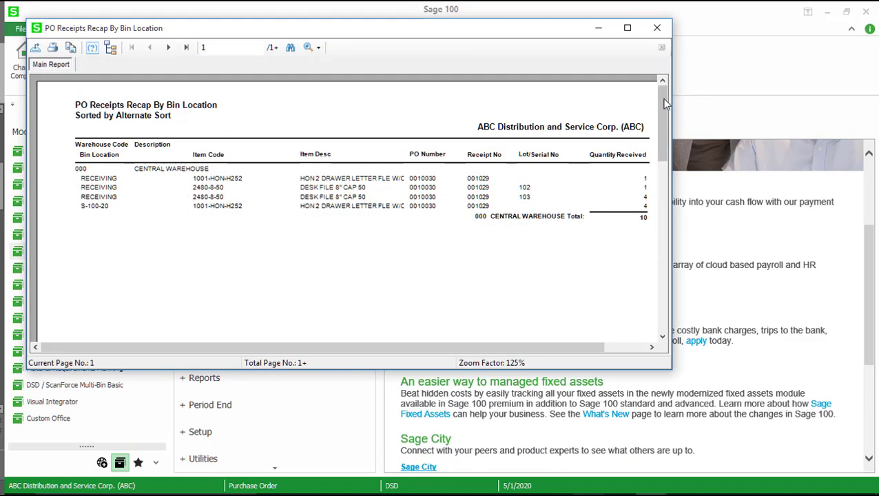
left_click(627, 28)
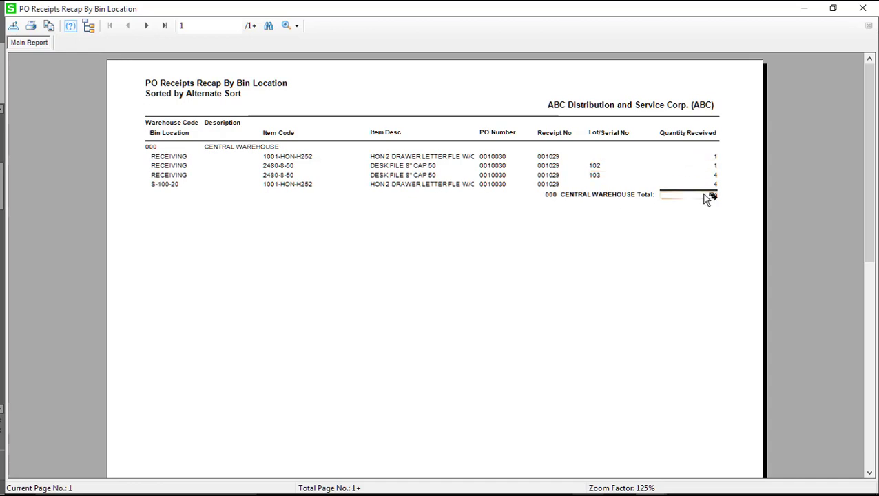
left_click(861, 9)
Step: Post the daily receipt register update and decline printing the Daily Transaction Register
left_click(416, 194)
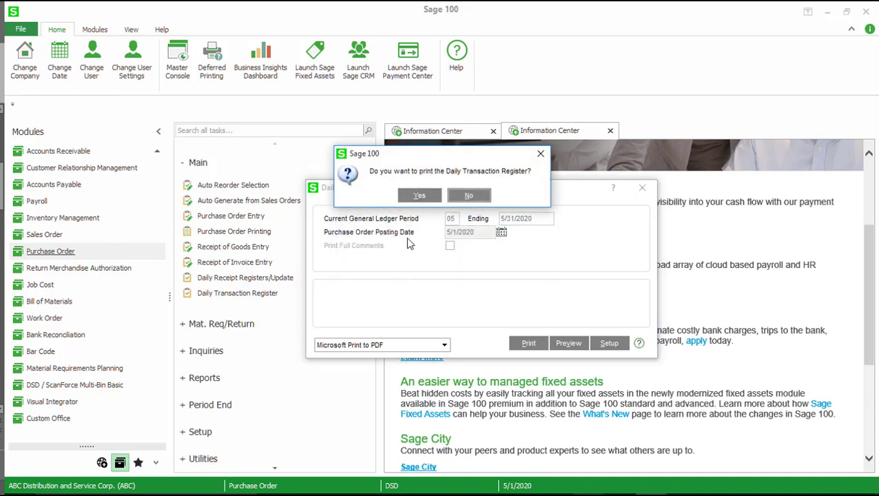
left_click(449, 200)
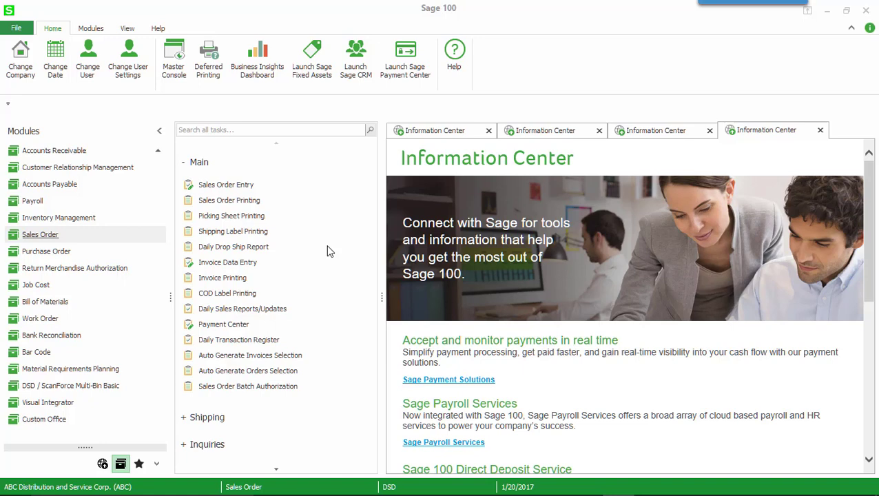
Step: Review the lot/serial distribution settings for line entry in Sales Order Options and accept the options
scroll(327, 251, "down", 5)
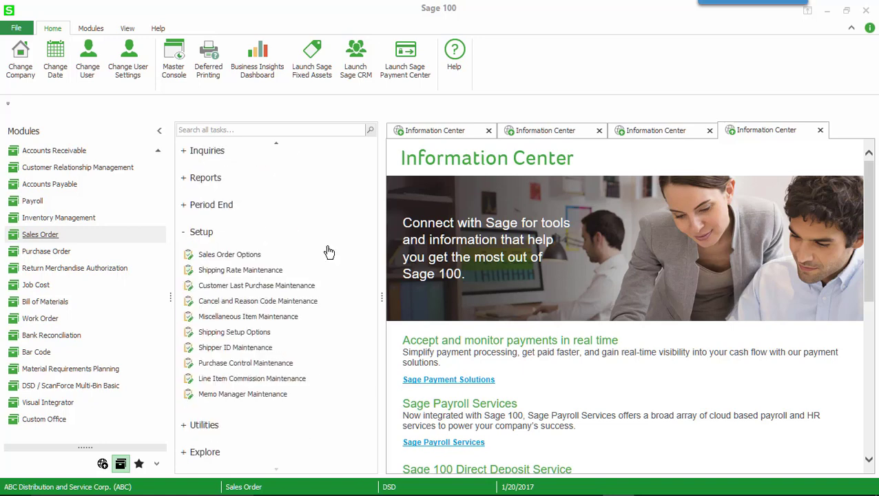
left_click(240, 262)
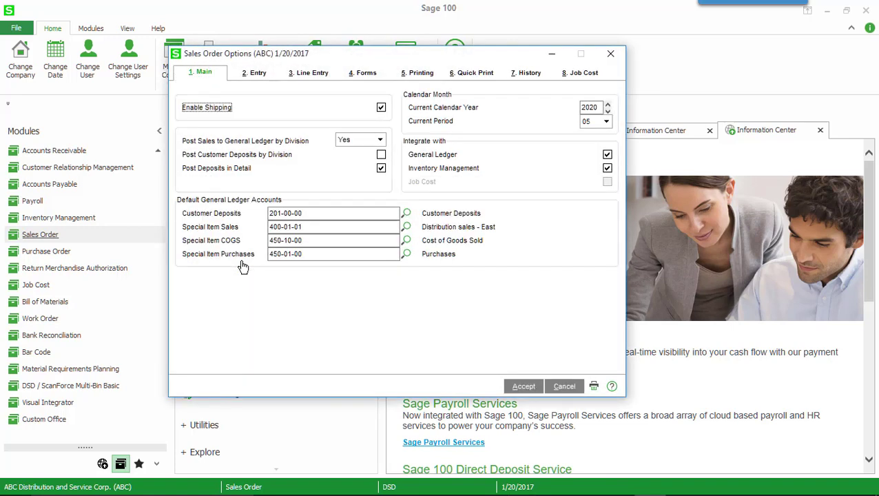
left_click(312, 72)
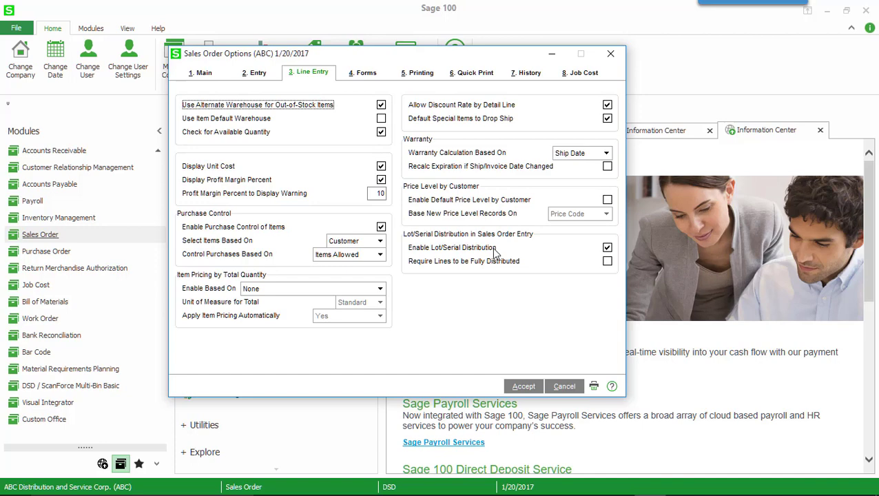
left_click(523, 386)
Step: Start a new sales order with the next order number for customer American Business Futures
scroll(255, 240, "up", 5)
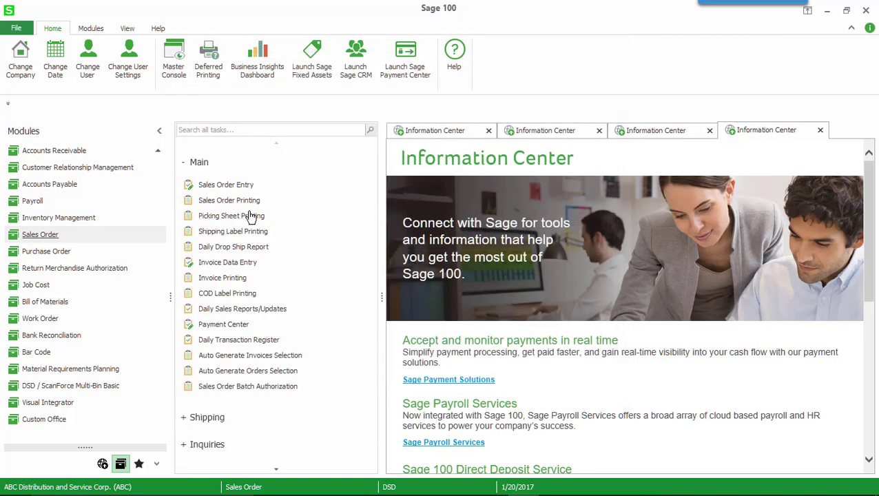
left_click(238, 190)
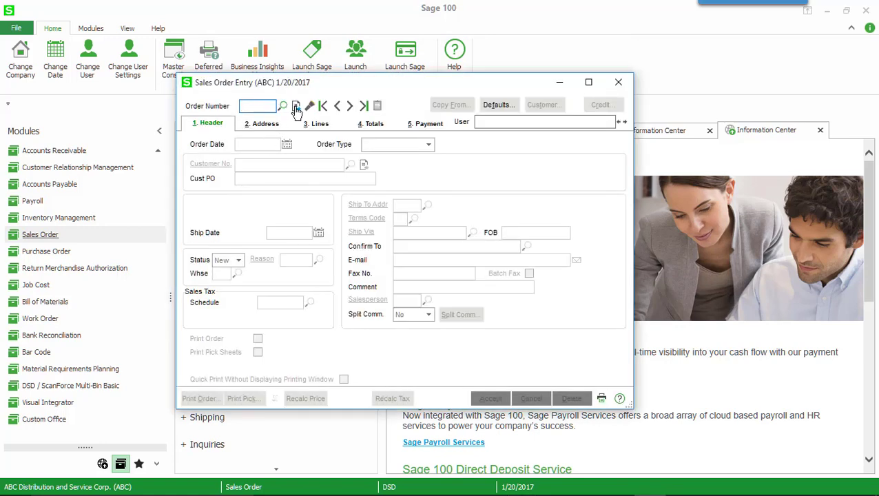
left_click(295, 106)
left_click(349, 164)
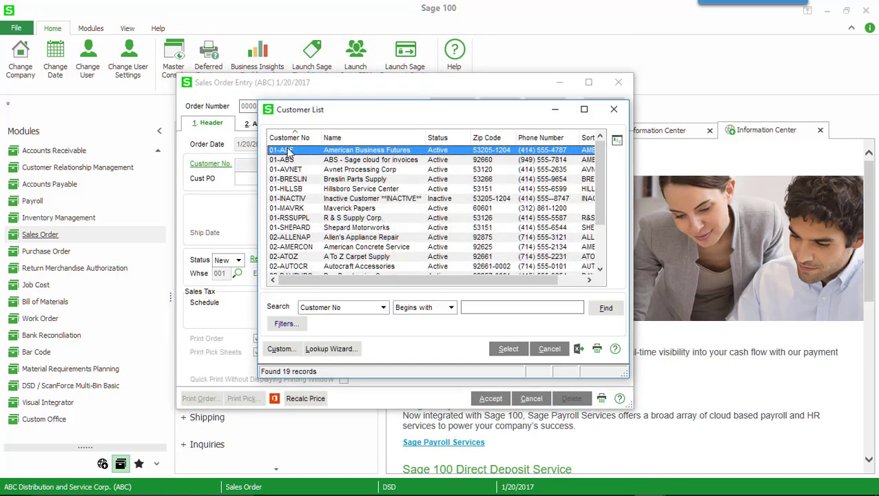
double_click(289, 152)
Step: Add an order line for 12 of item 1001-HON-H252 and bring up its bin distribution
left_click(315, 124)
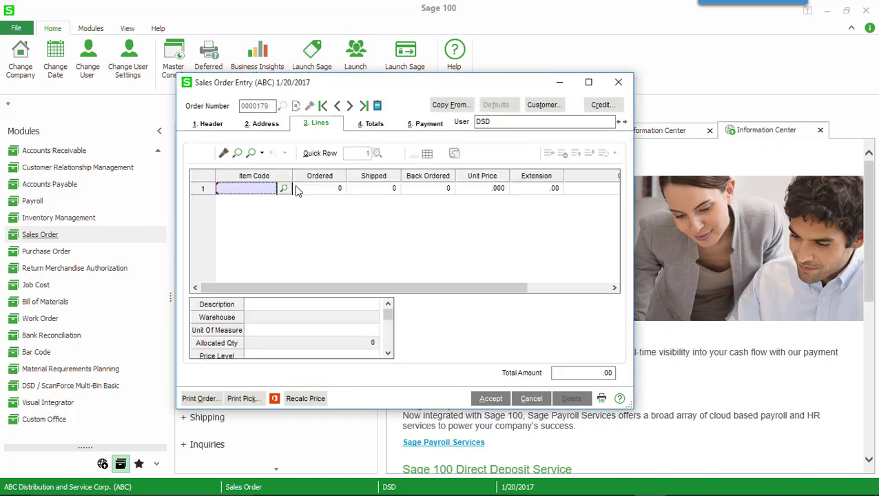
left_click(284, 189)
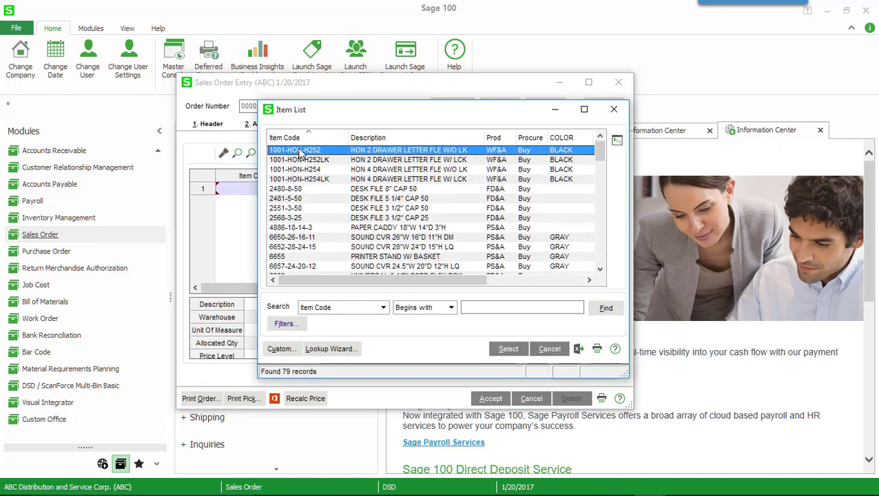
double_click(300, 153)
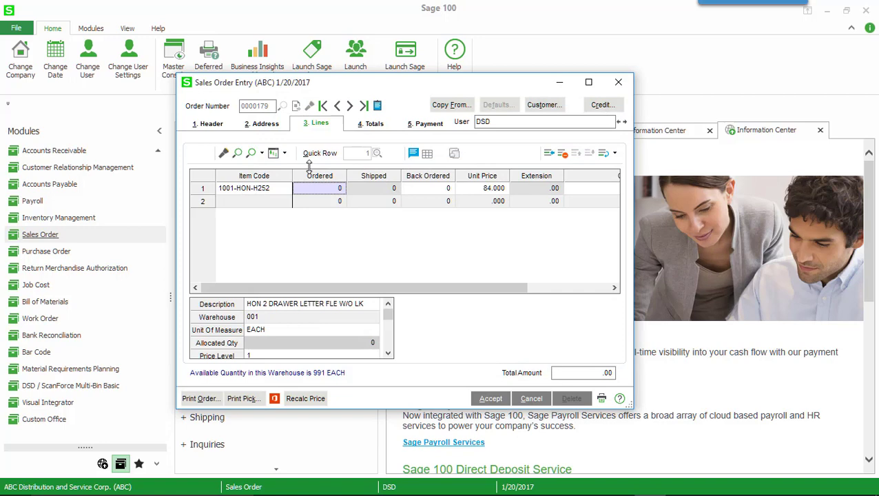
type("12")
key("Tab")
key("Tab")
key("Tab")
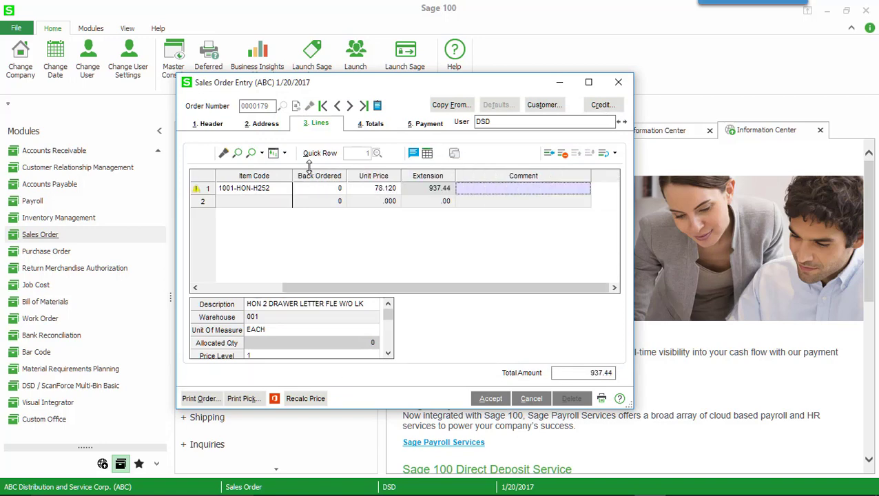
key("Tab")
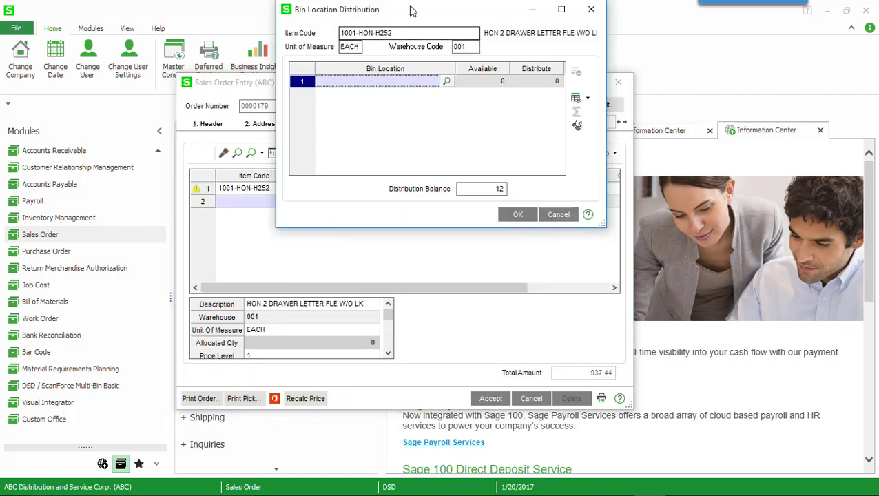
Step: Distribute the 12 units of item 1001-HON-H252 from bin E-300-10 and confirm the distribution
left_click_drag(411, 16, 422, 105)
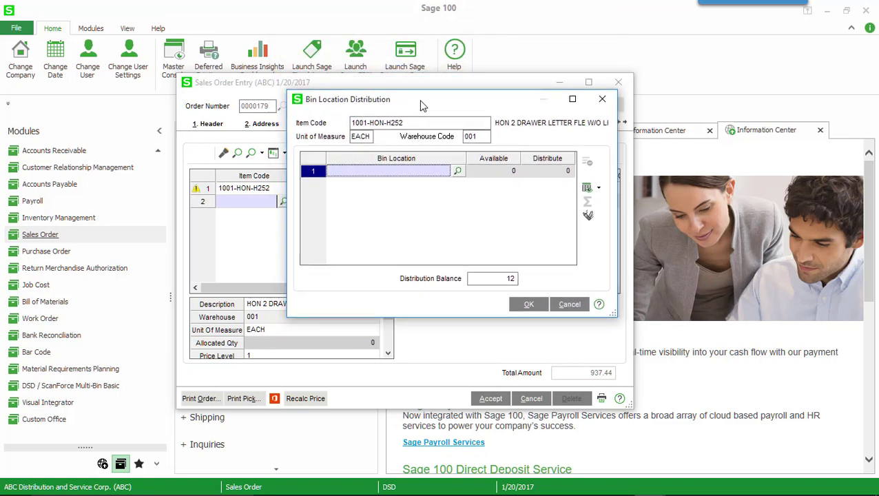
left_click(457, 171)
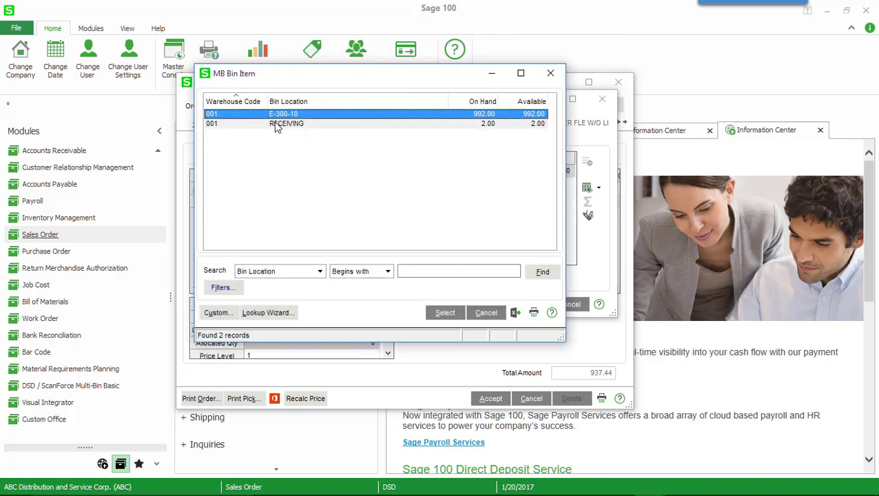
double_click(298, 115)
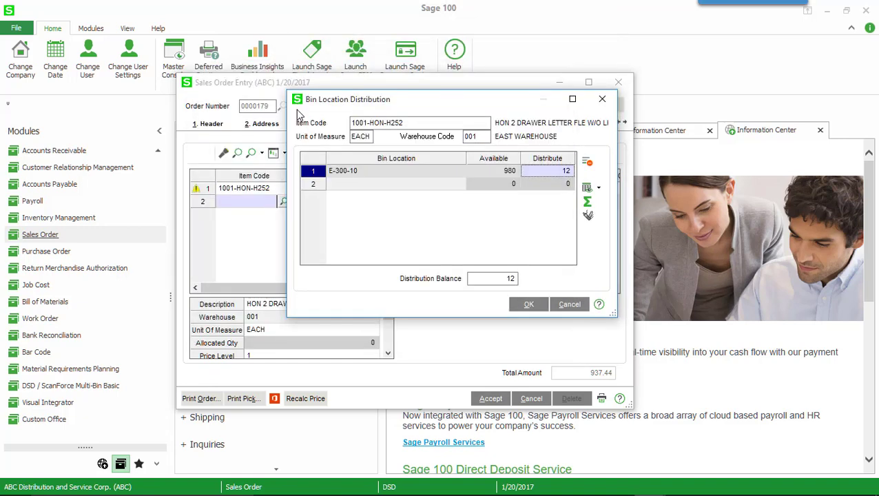
left_click(527, 304)
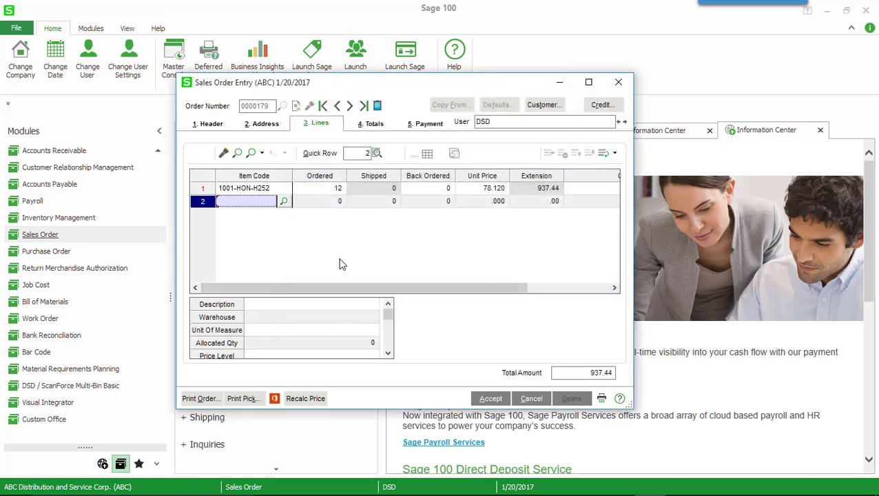
Step: Add a second order line for 1 of item 1001-HON-H252 and bring up its bin distribution
left_click(285, 202)
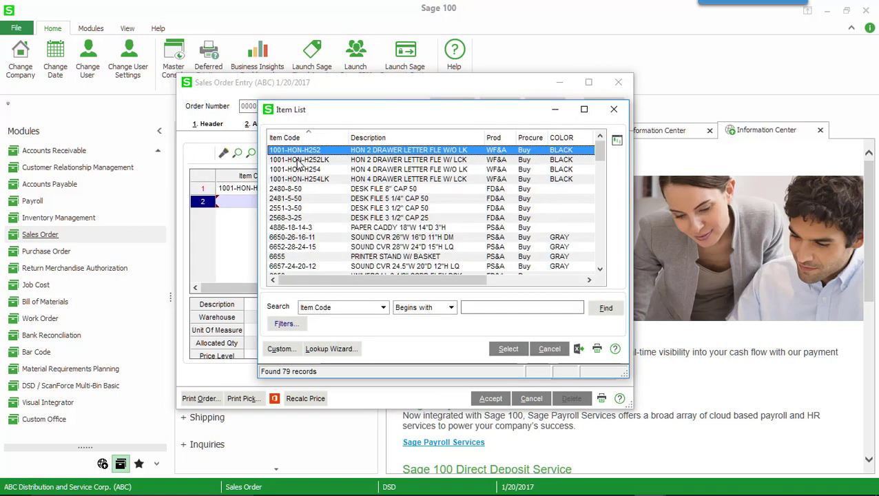
double_click(301, 151)
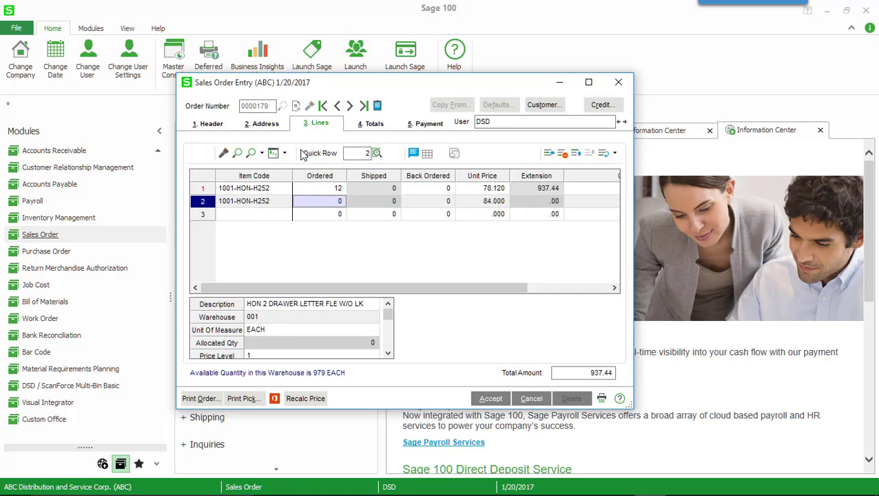
type("1")
key("Tab")
key("Tab")
key("Tab")
key("Tab")
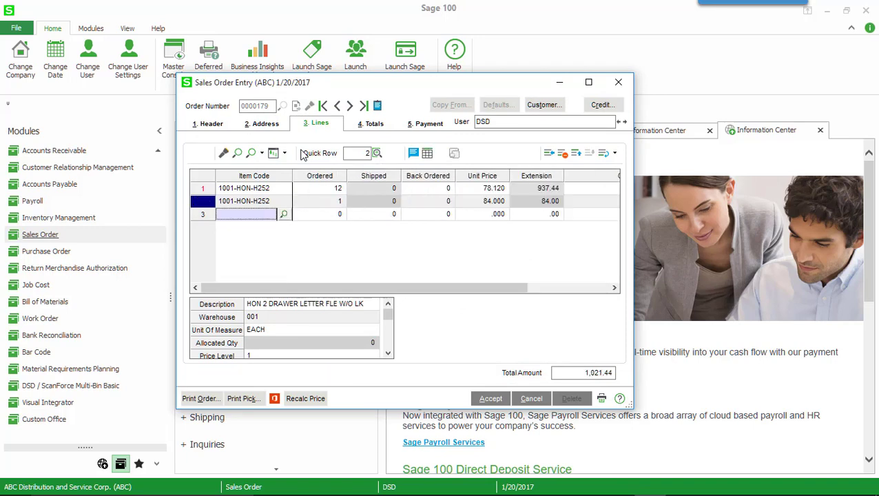
Step: Try to distribute the second line's single unit from the RECEIVING bin
left_click(455, 173)
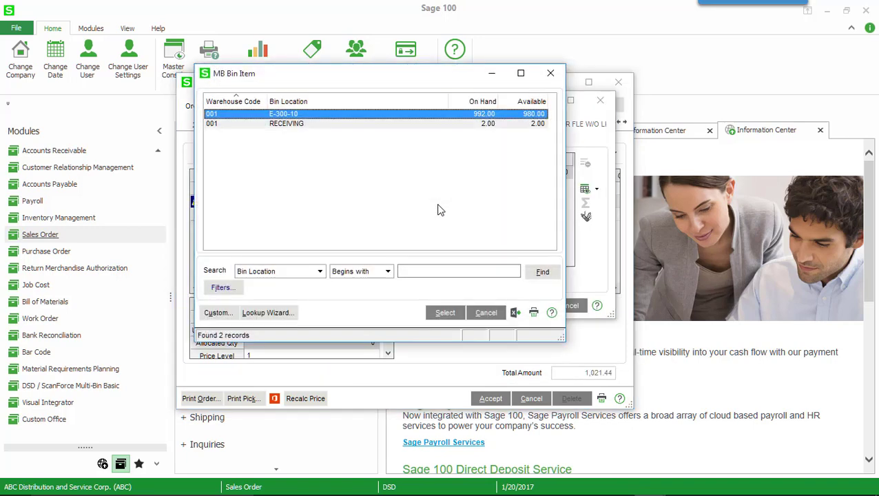
double_click(290, 126)
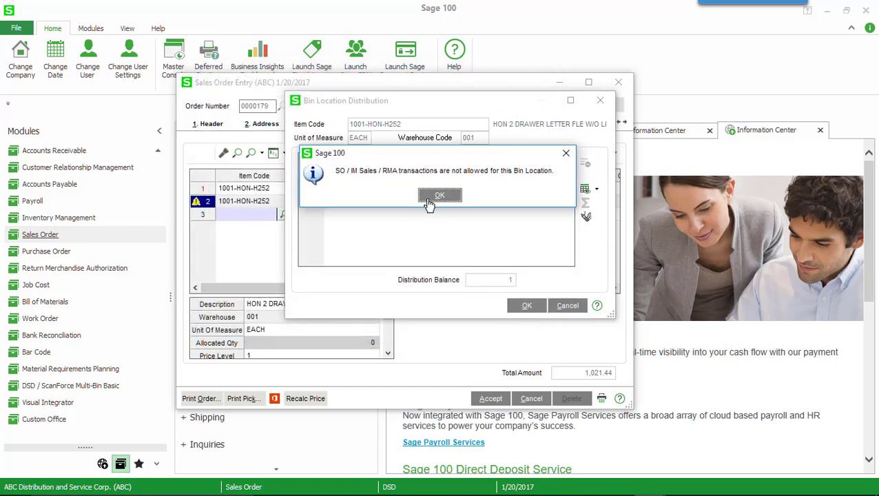
left_click(458, 197)
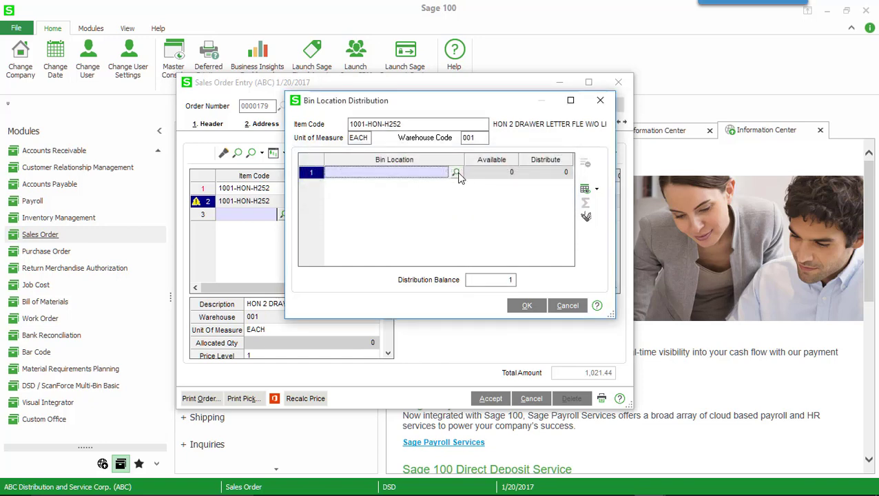
Step: Distribute the second line's single unit from bin E-300-10 and confirm the distribution
left_click(456, 173)
double_click(318, 117)
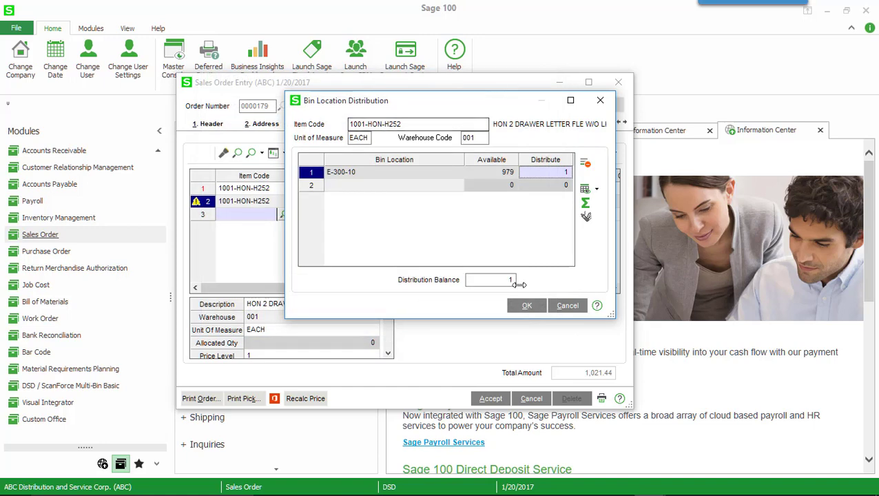
left_click(526, 305)
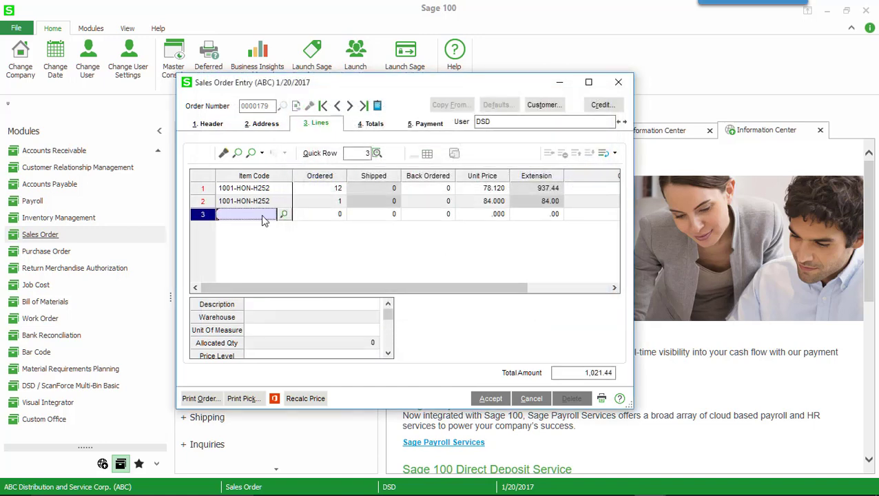
Step: Add a third order line for 12 of item 2480-8-50 and bring up its lot and bin distribution
left_click(283, 214)
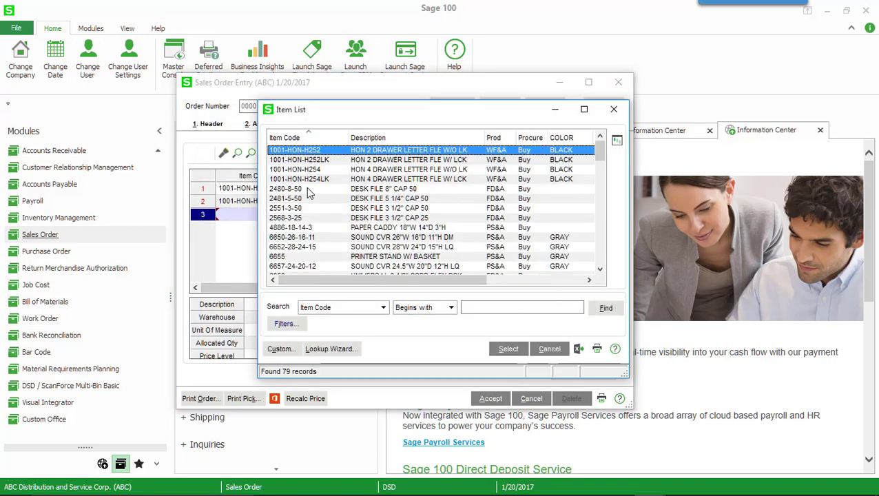
left_click(307, 190)
double_click(307, 190)
type("12")
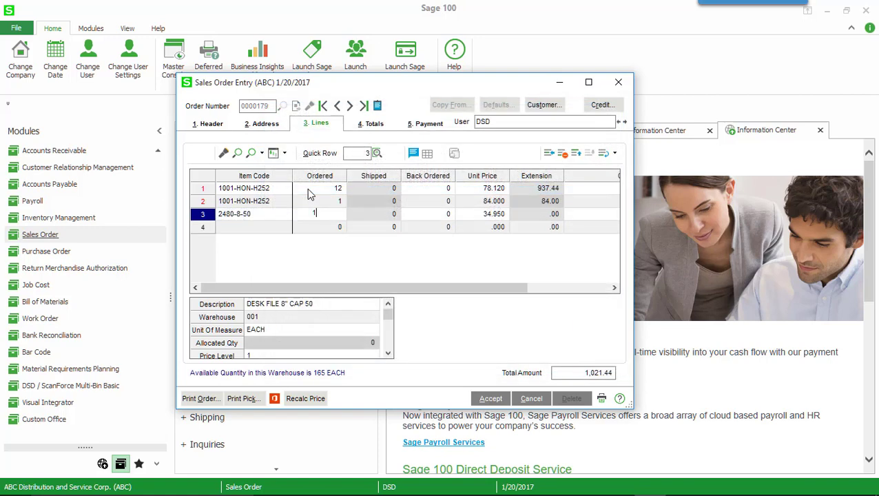
key("Tab")
key("Tab")
key("Tab")
key("Tab")
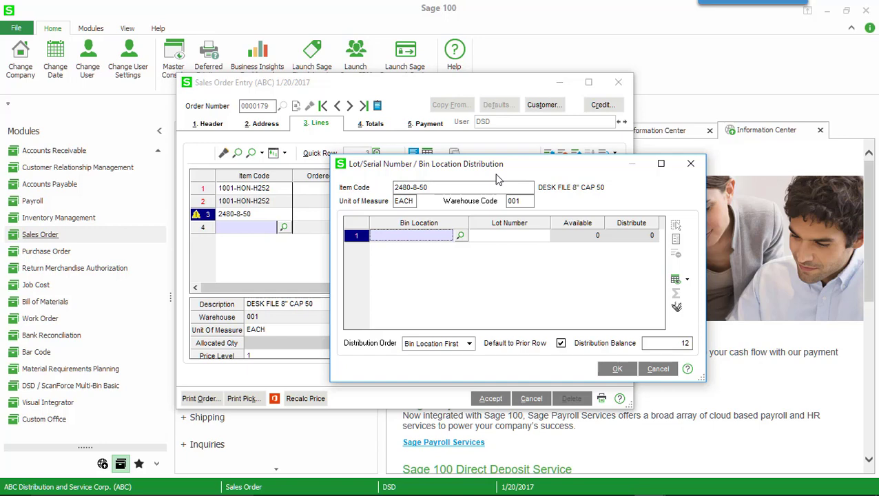
Step: Distribute the 12 units of item 2480-8-50 from lot JAN10 in bin C-100-10 and confirm
left_click(460, 236)
double_click(336, 150)
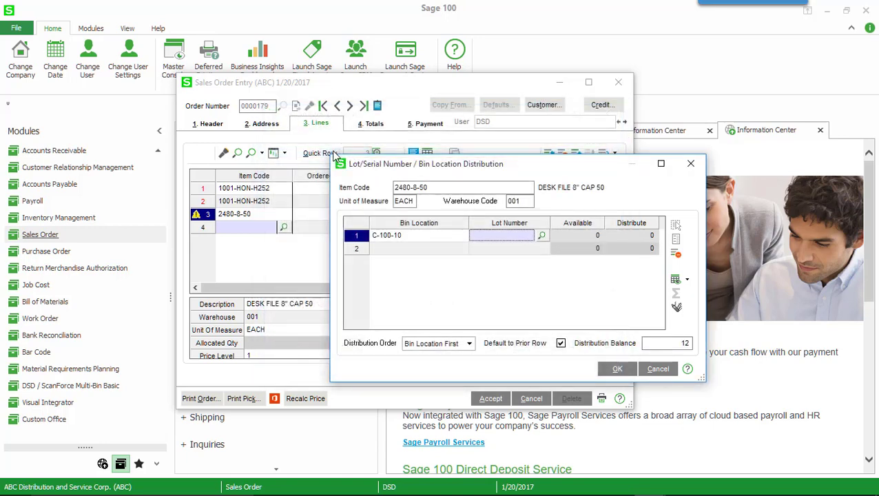
left_click(541, 235)
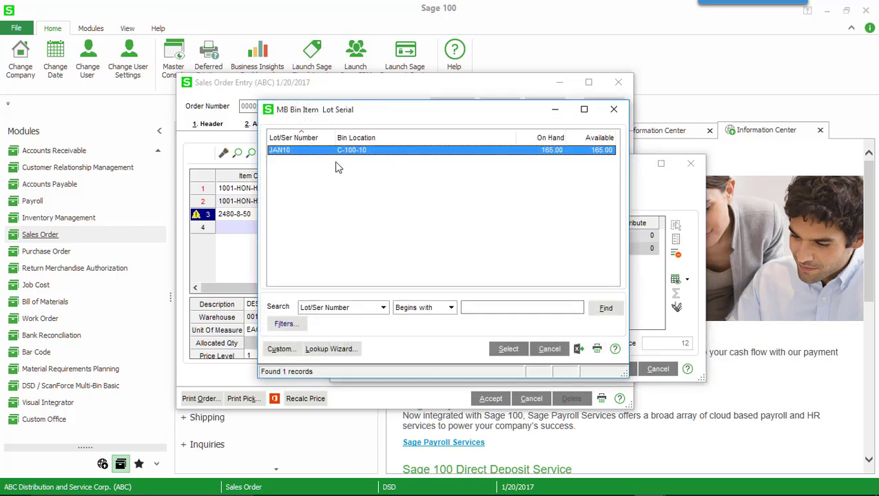
double_click(311, 151)
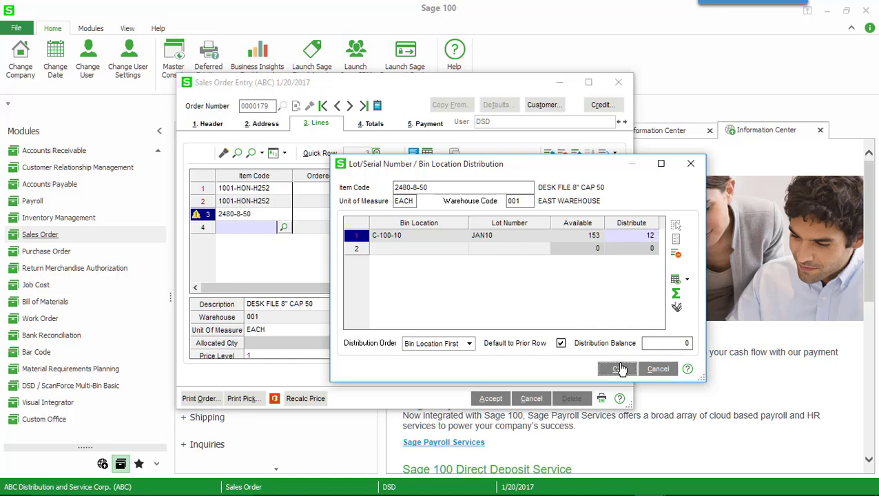
left_click(618, 369)
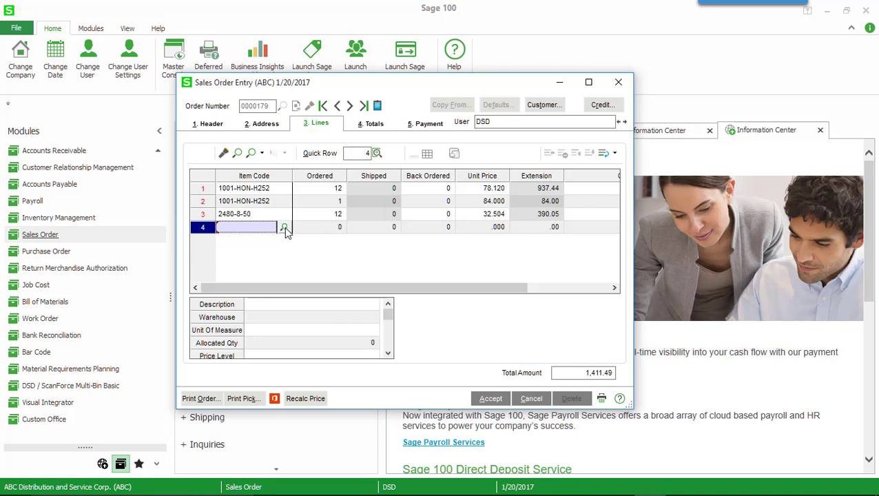
Step: Check the sales order's totals, accept the order and close Sales Order Entry
left_click(373, 126)
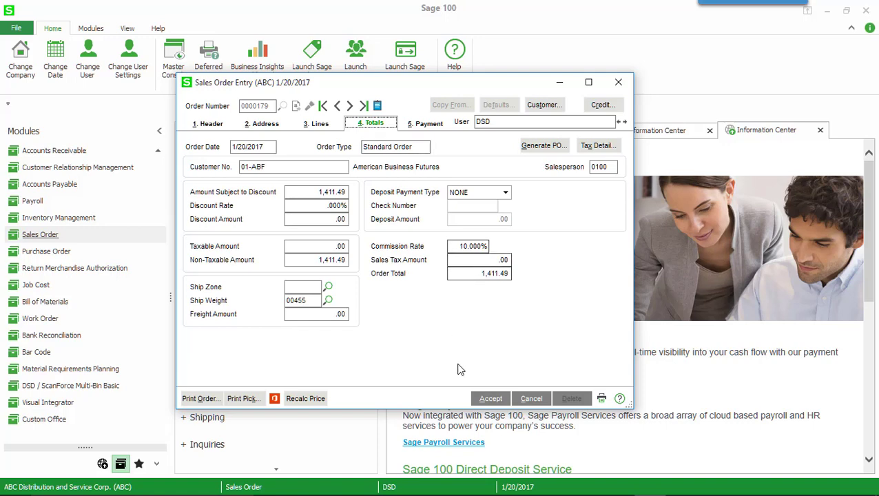
left_click(490, 399)
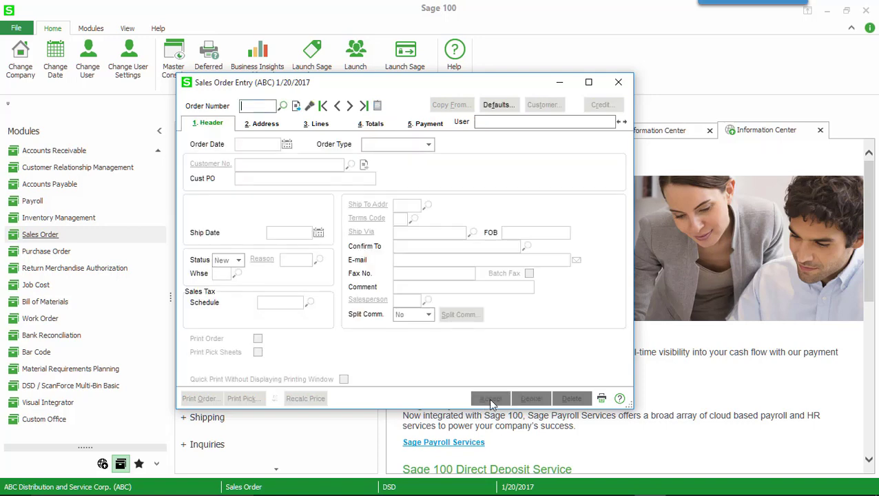
left_click(620, 84)
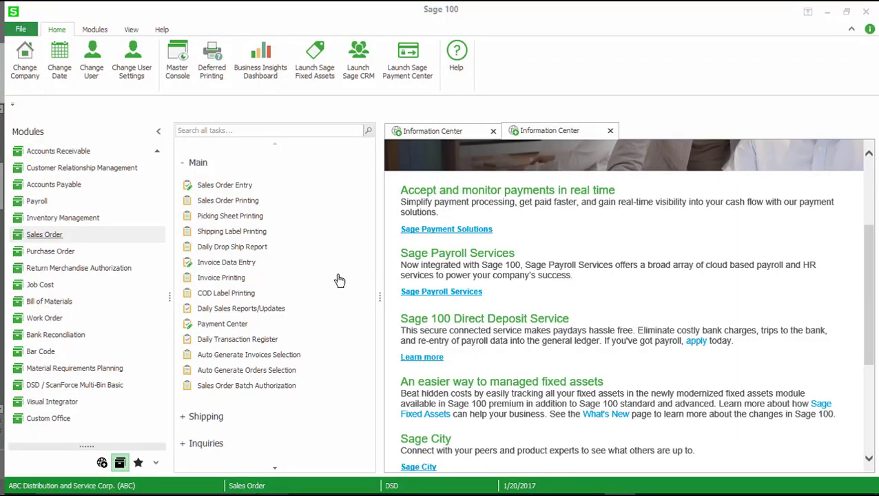
Step: Create a new invoice in Invoice Data Entry from the American Business Futures sales order dated 5/1/2020, declining to ship it complete
left_click(239, 272)
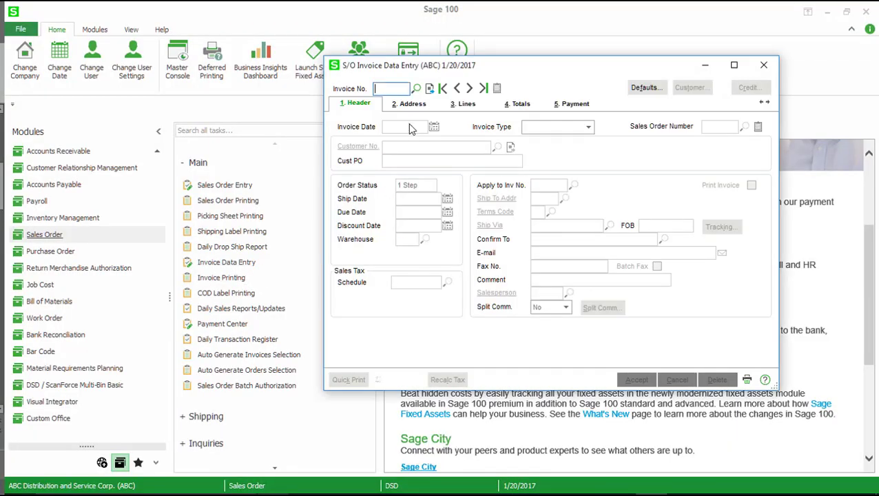
left_click(429, 89)
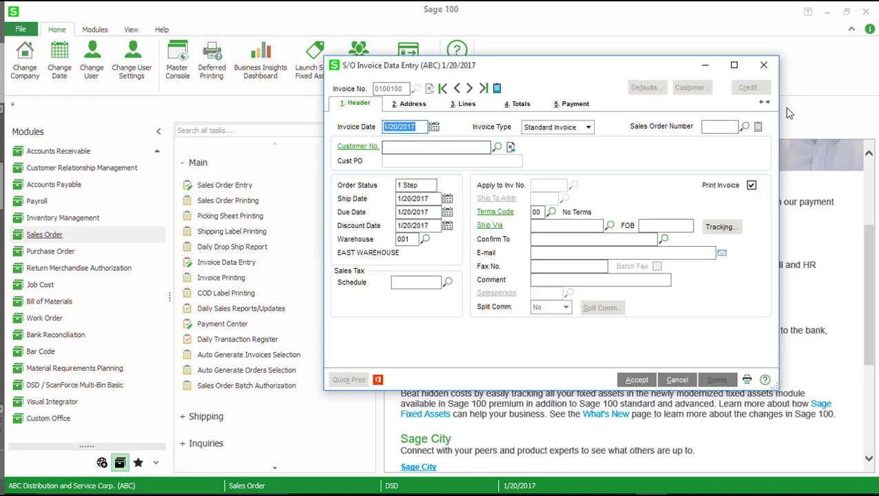
left_click(748, 128)
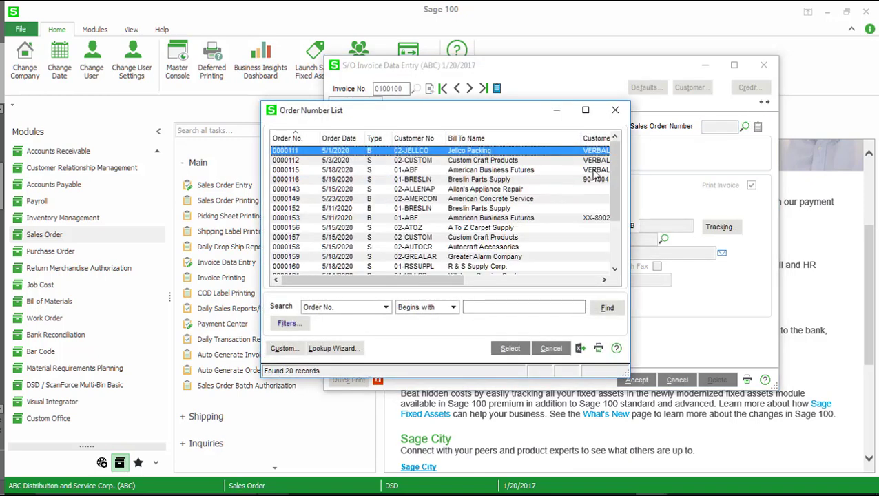
scroll(541, 228, "down", 3)
double_click(330, 266)
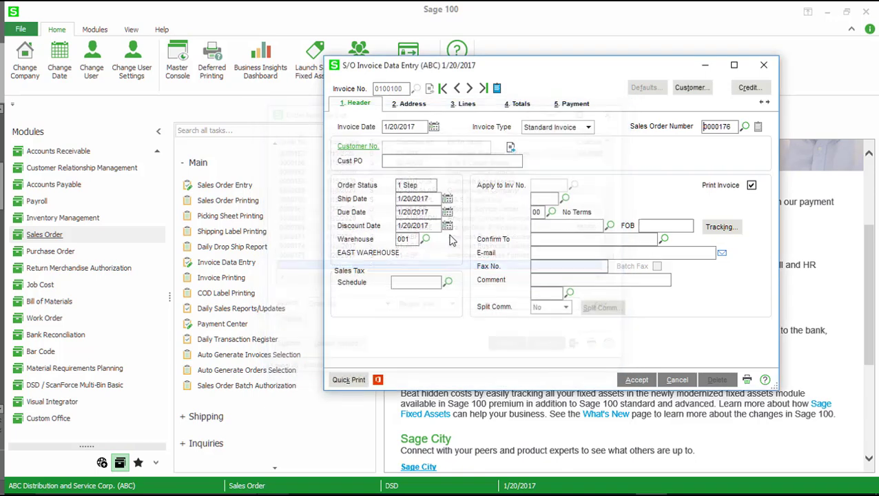
left_click(455, 109)
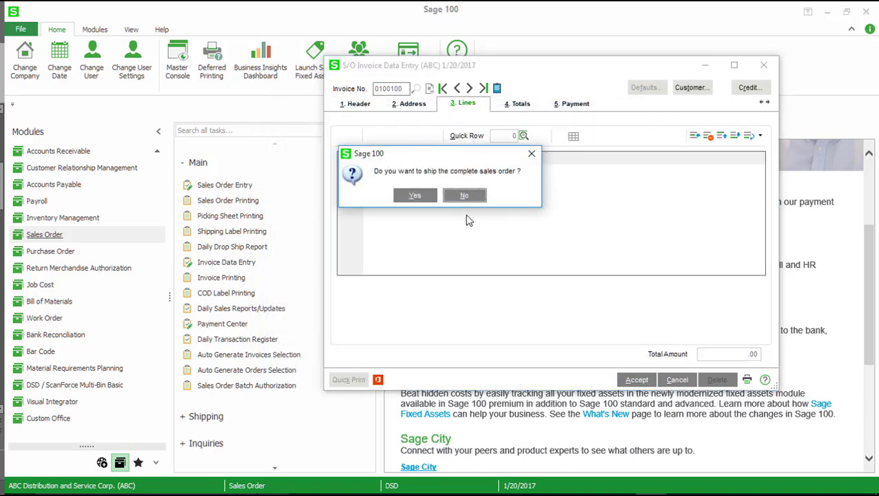
left_click(457, 198)
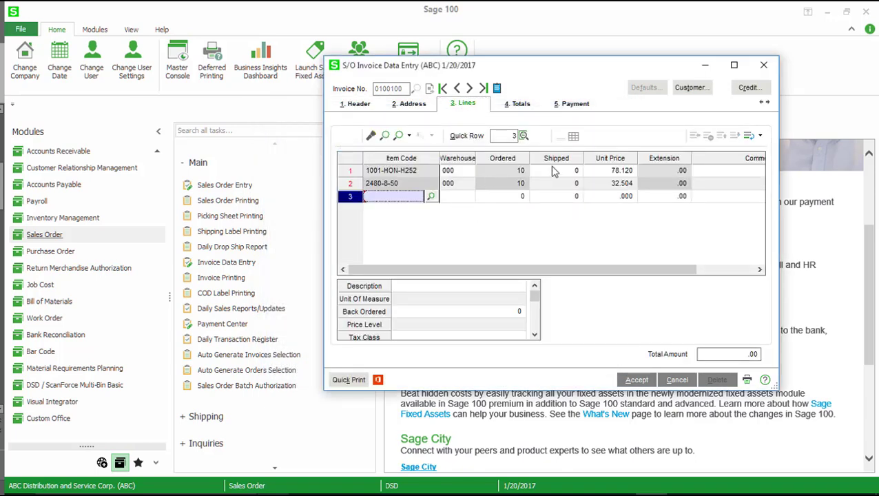
Step: Set the shipped quantity of item 1001-HON-H252 to 10 and bring up its bin location distribution
left_click(552, 172)
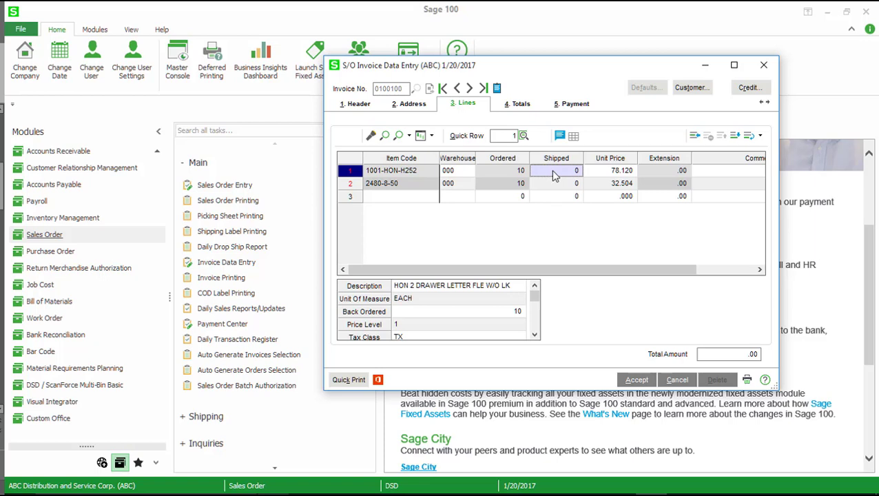
type("10")
key("Tab")
key("Tab")
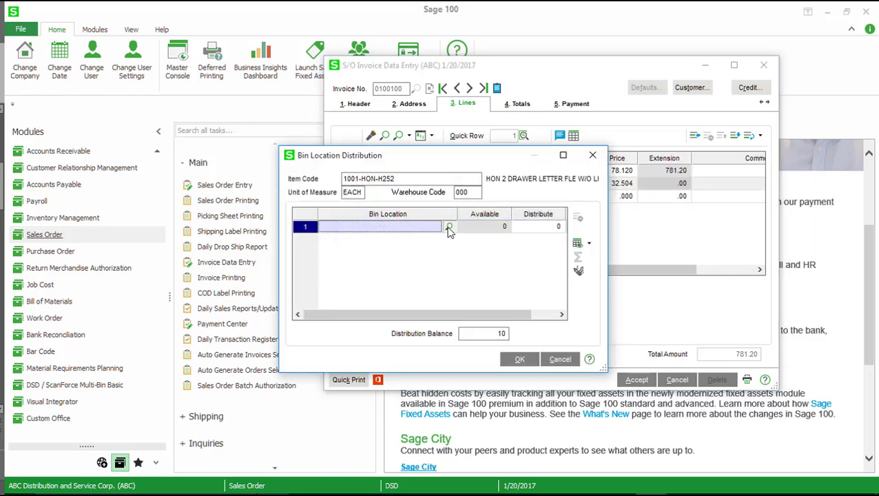
Step: Distribute the 10 units of item 1001-HON-H252 as 5 from bin A-200-40 and 5 from bin E-300-10, and confirm
left_click(448, 228)
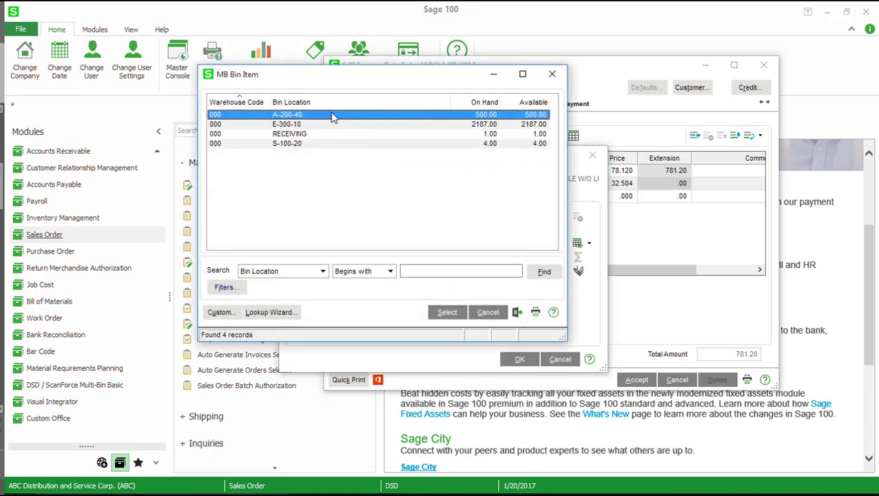
double_click(333, 115)
type("5")
key("Tab")
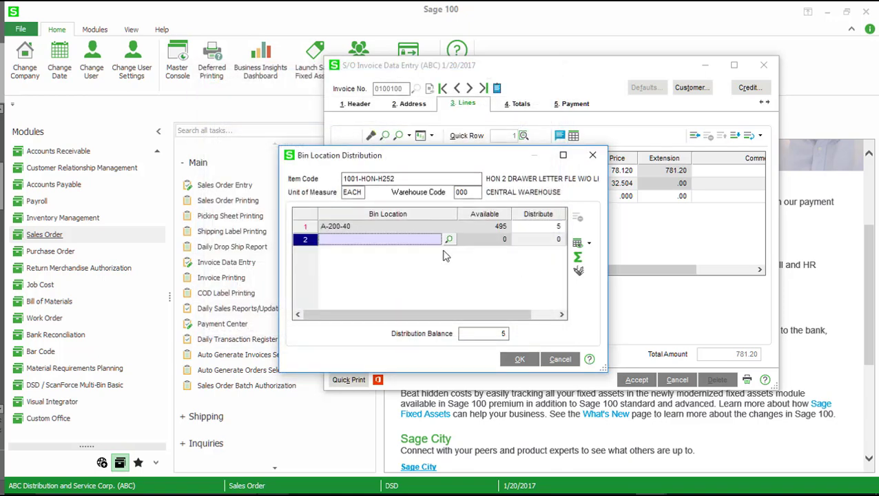
left_click(448, 239)
left_click(367, 125)
double_click(367, 126)
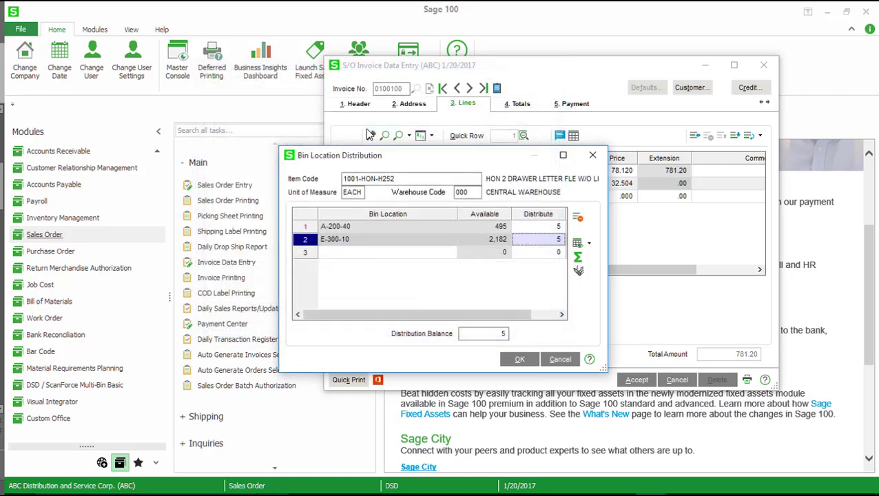
left_click(515, 359)
Step: Set the shipped quantity of item 2480-8-50 to 10 and bring up its lot and bin distribution
left_click(535, 186)
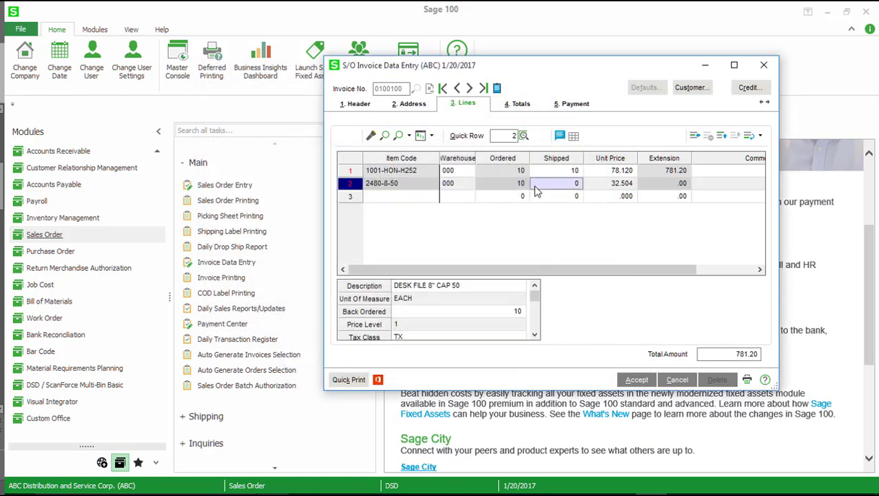
type("10")
key("Tab")
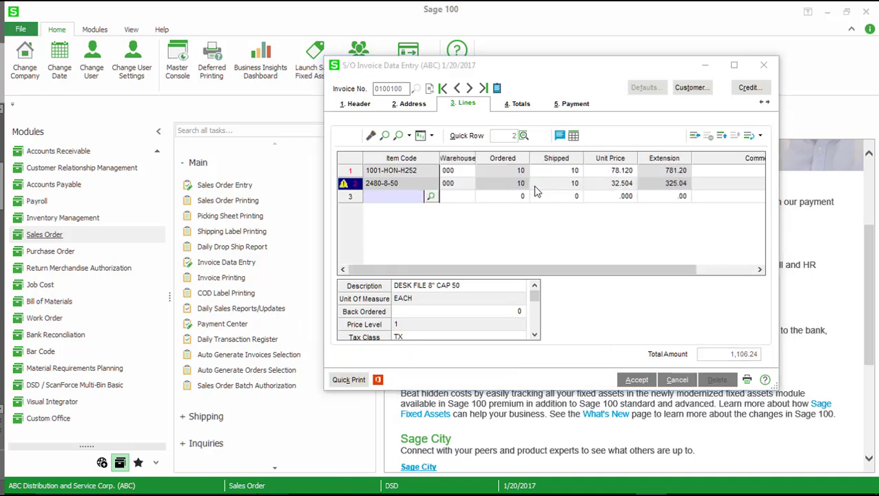
Step: Distribute the 10 units of item 2480-8-50 from bin C-100-10, 5 from lot 101 and 5 from lot MAR10, and confirm
left_click(413, 218)
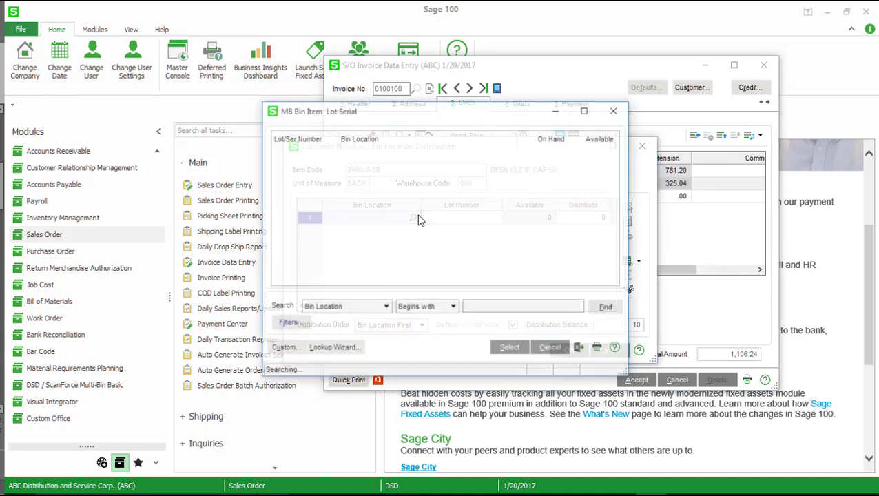
double_click(329, 153)
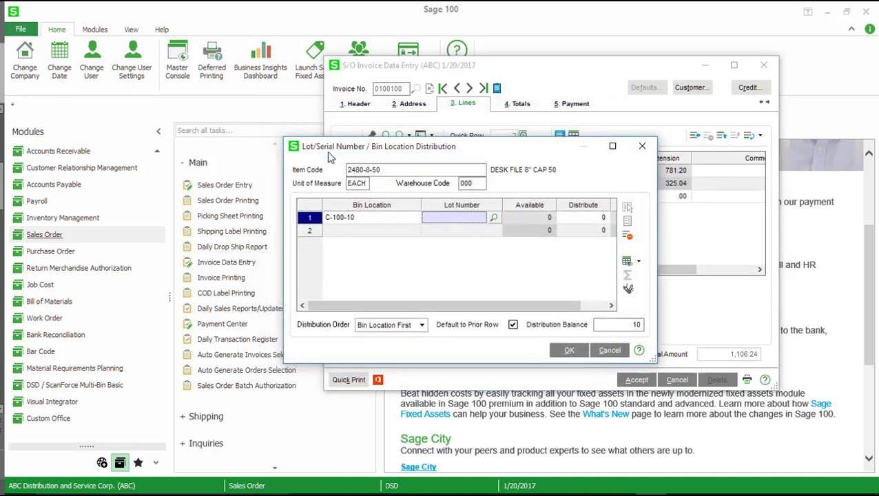
left_click(494, 218)
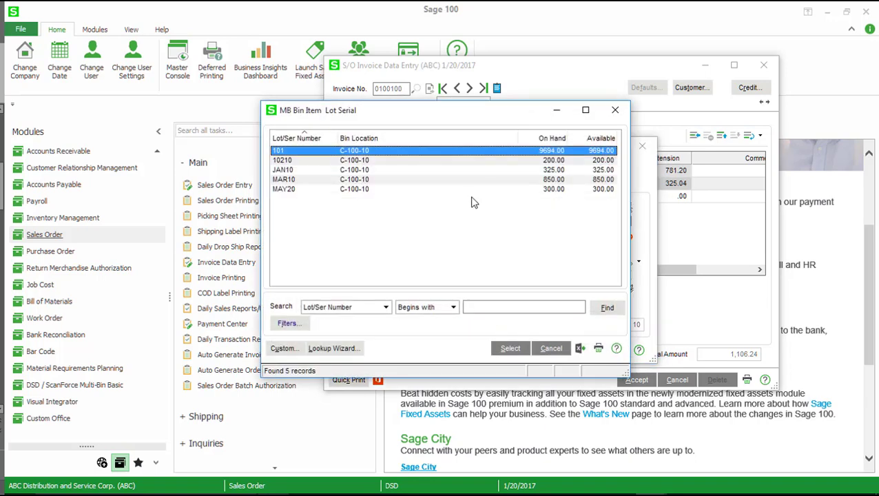
double_click(401, 153)
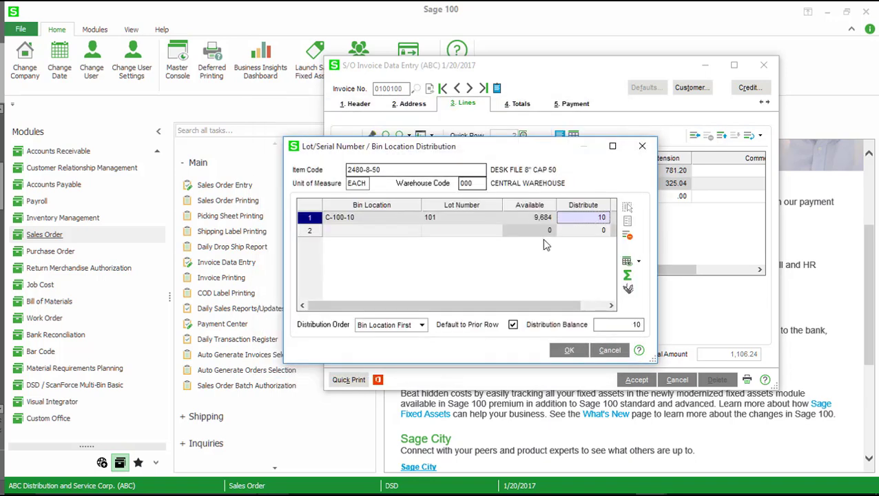
type("5")
key("Return")
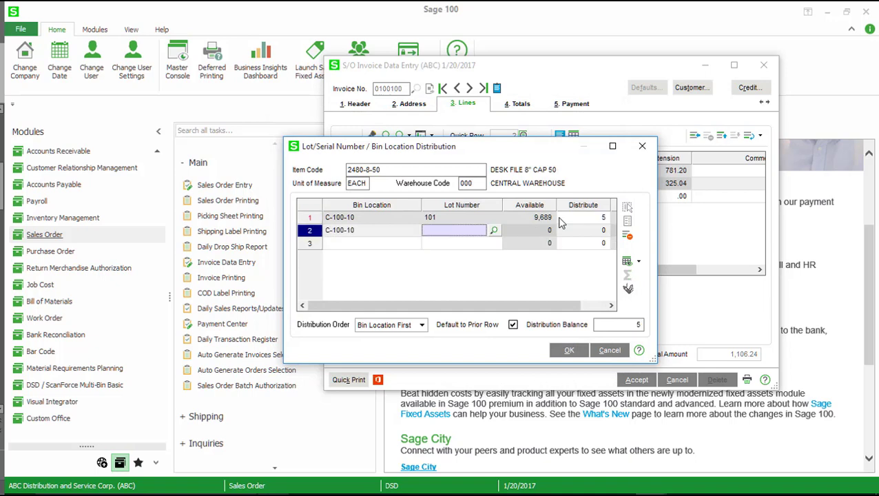
left_click(493, 231)
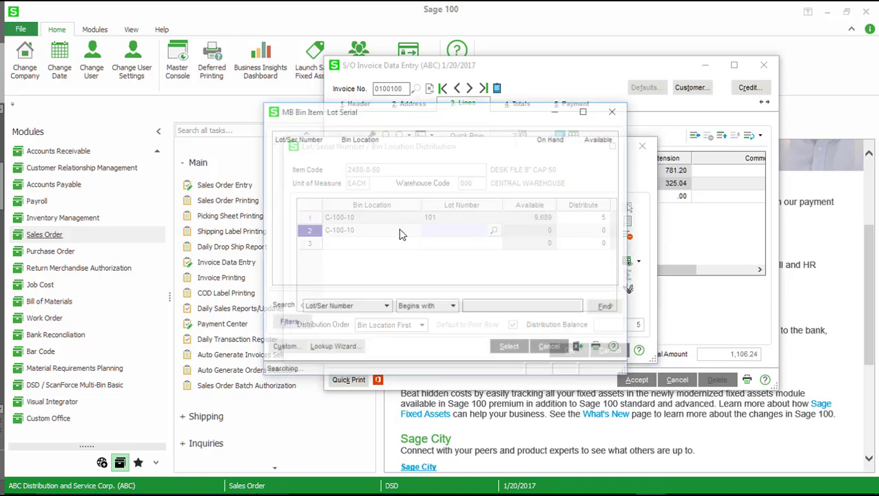
double_click(363, 186)
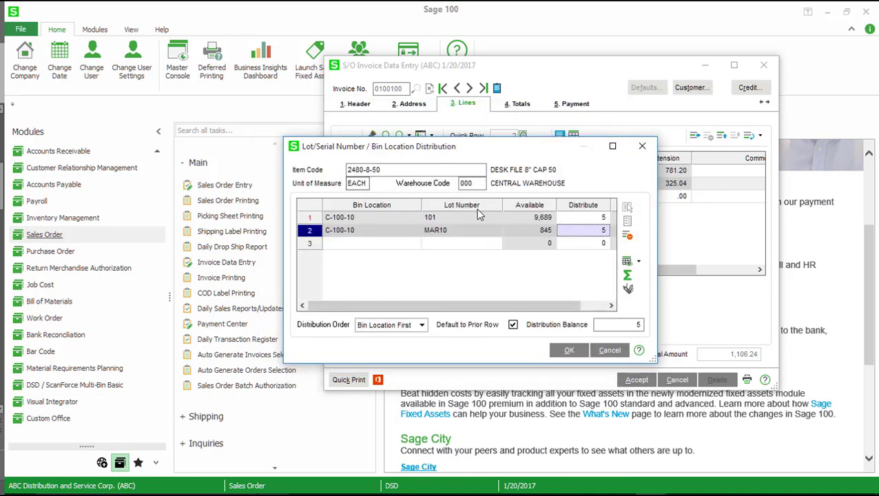
left_click(566, 352)
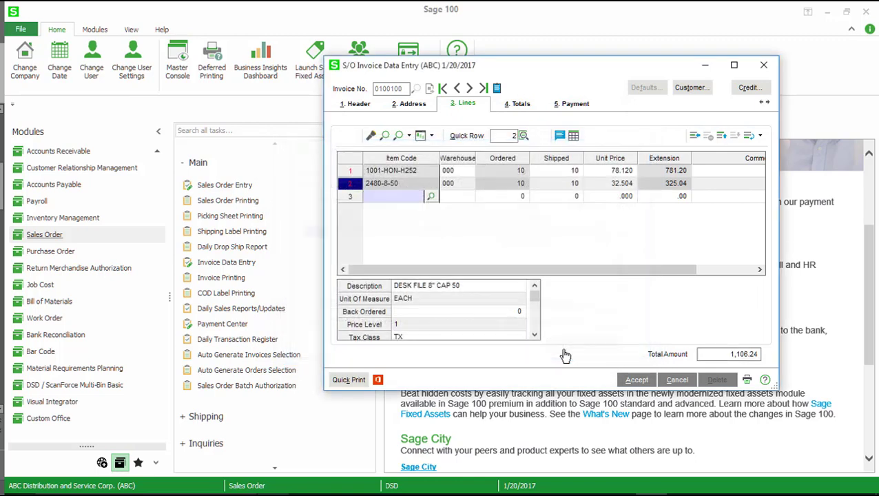
Step: Check the invoice's totals, accept the invoice and close Invoice Data Entry
key("alt+4")
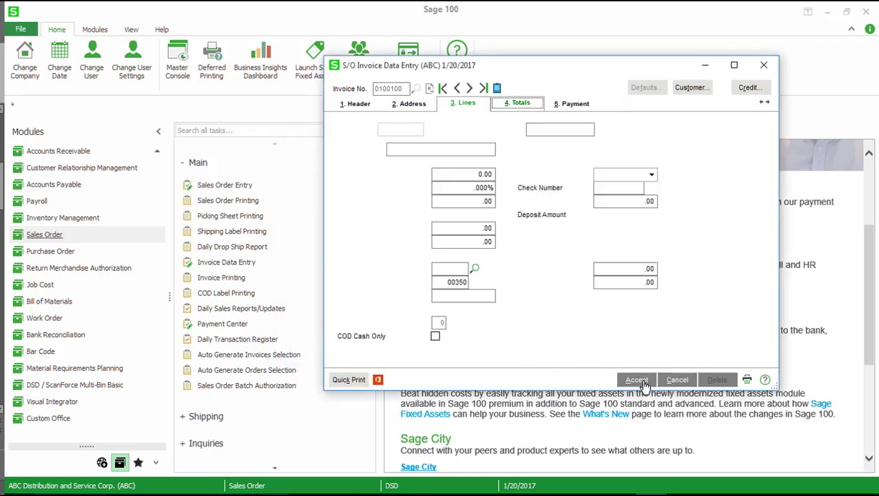
left_click(637, 381)
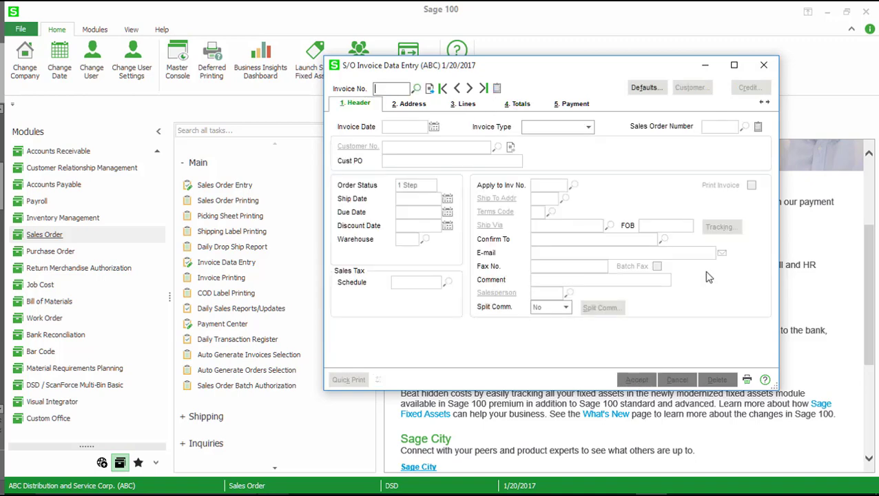
left_click(763, 65)
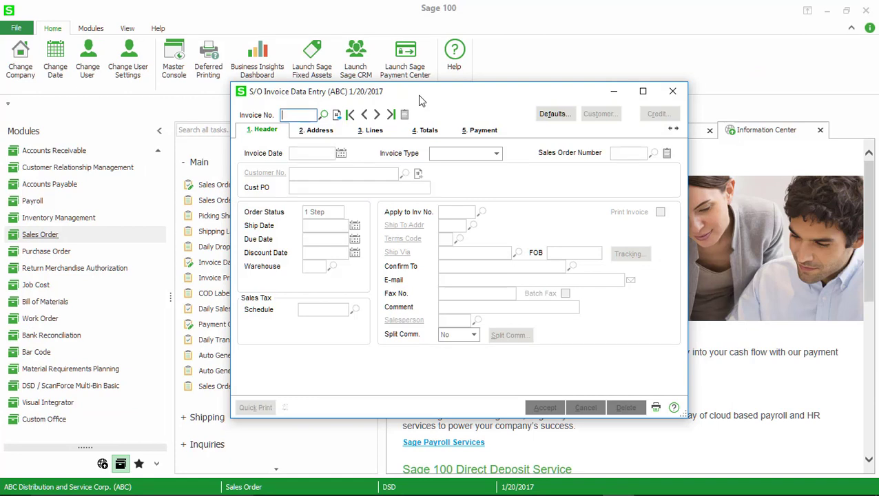
Step: Create a new invoice from the last listed American Business Futures sales order, choosing to ship the complete order
left_click(336, 114)
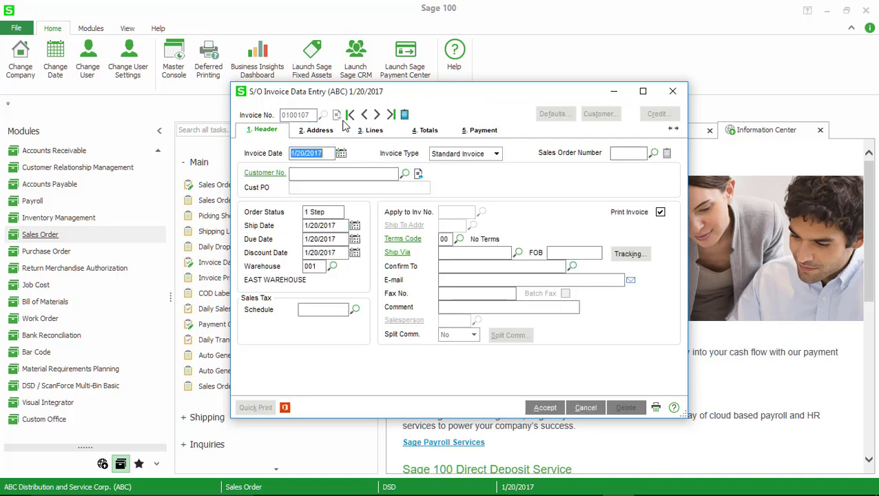
left_click(653, 153)
scroll(287, 238, "down", 2)
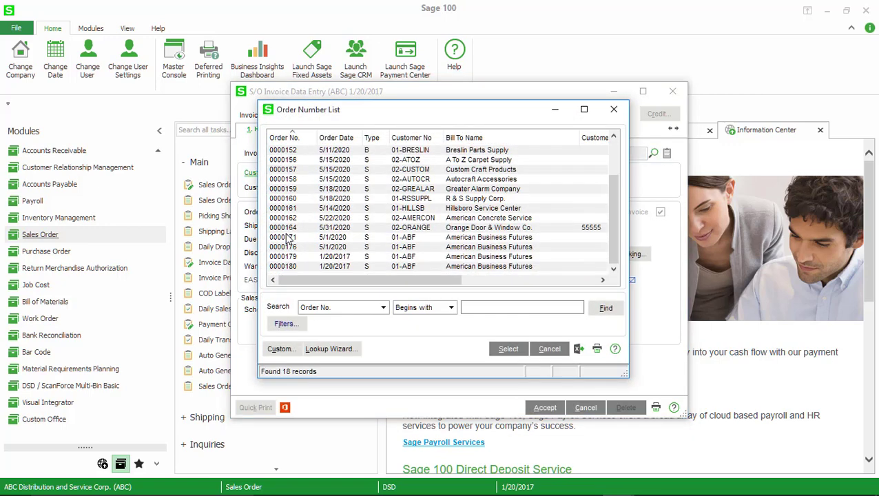
double_click(309, 266)
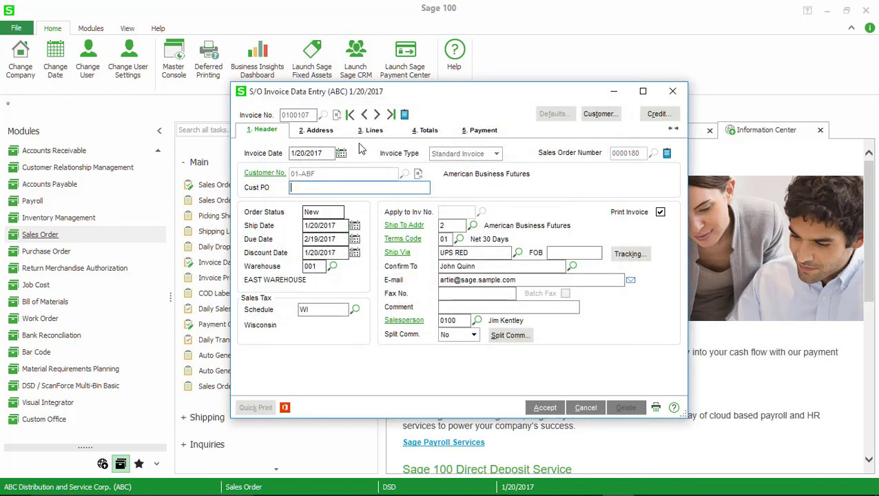
left_click(369, 131)
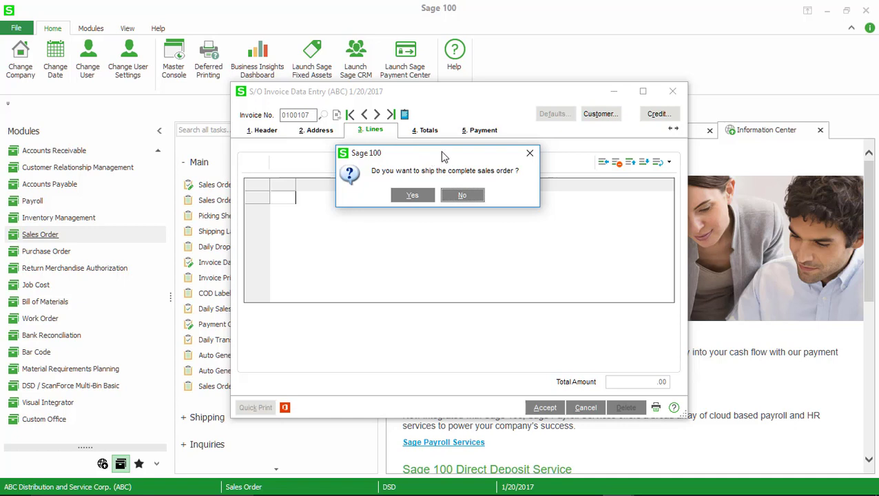
left_click(413, 197)
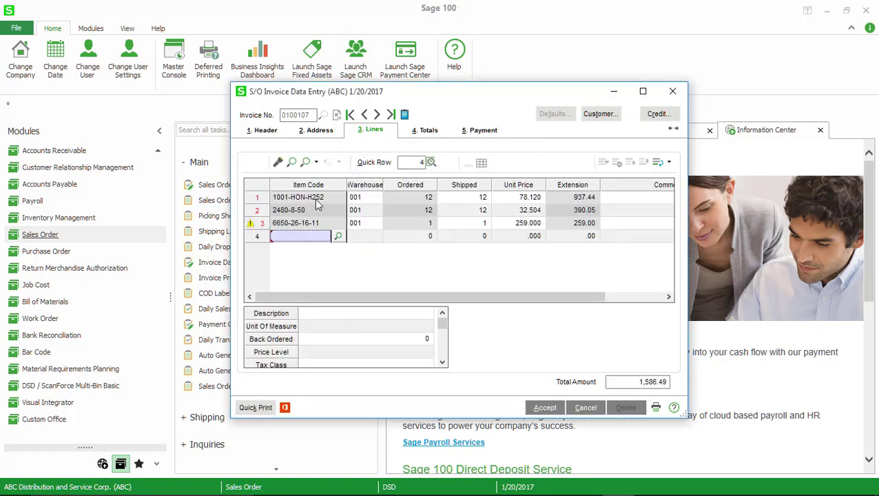
Step: View the bin distribution of the 1001-HON-H252 line, close it, and cancel the invoice entry
left_click(482, 200)
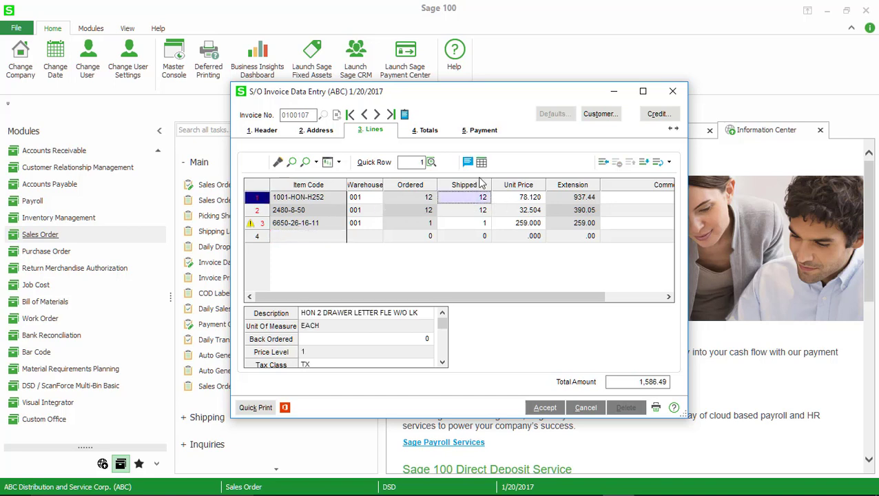
left_click(481, 165)
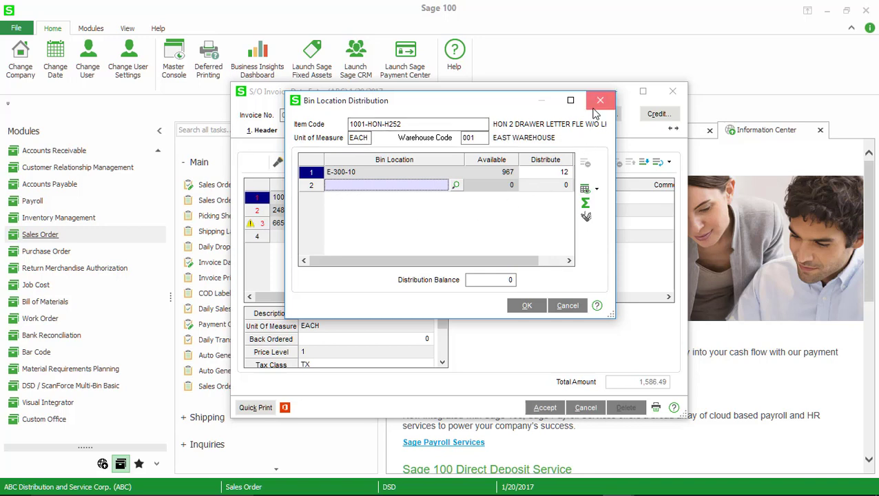
left_click(595, 105)
left_click(474, 227)
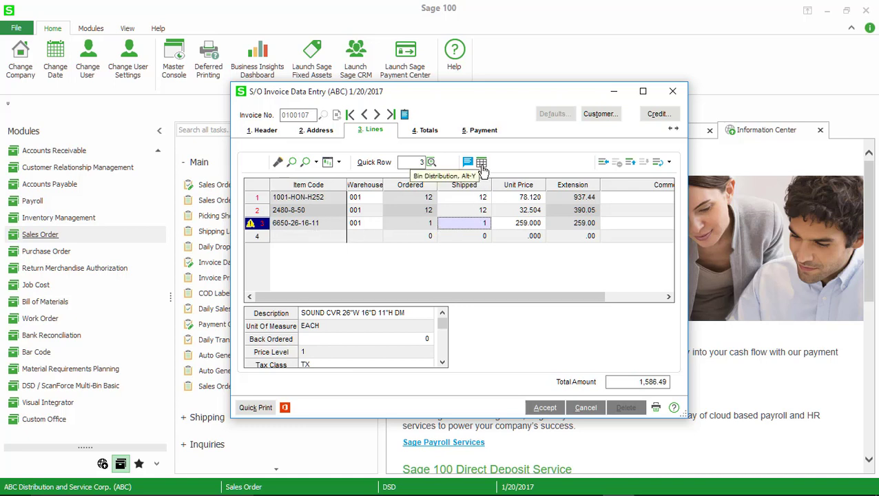
left_click(586, 407)
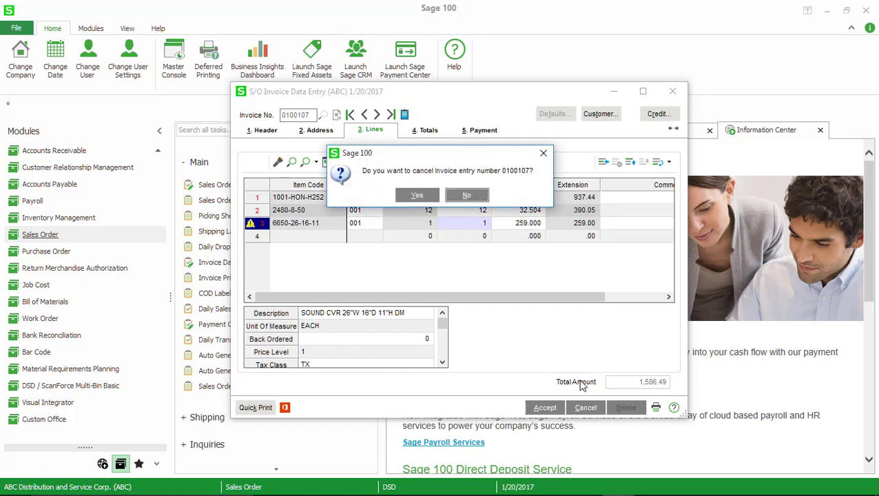
left_click(417, 196)
Step: Load the same American Business Futures sales order into another new invoice
left_click(621, 153)
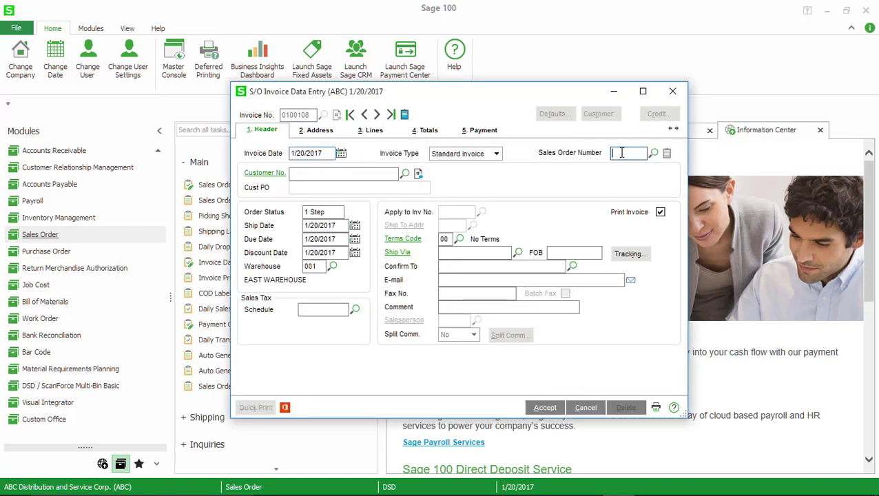
type("180")
key("Tab")
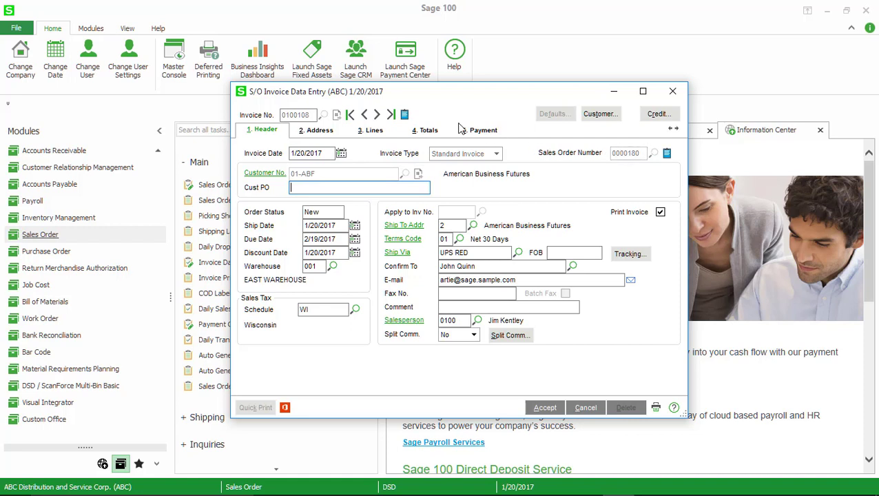
Step: Decline shipping the complete sales order and set the shipped quantity of the 1001-HON-H252 line to 12
left_click(375, 131)
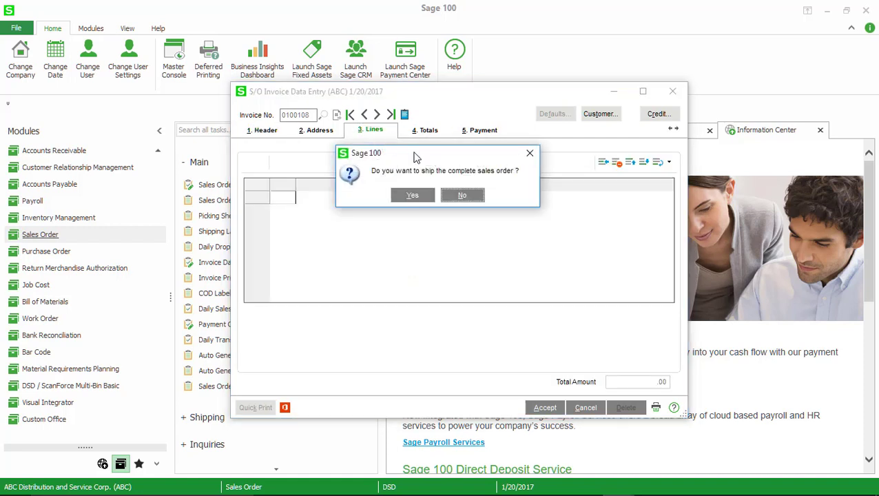
left_click(463, 196)
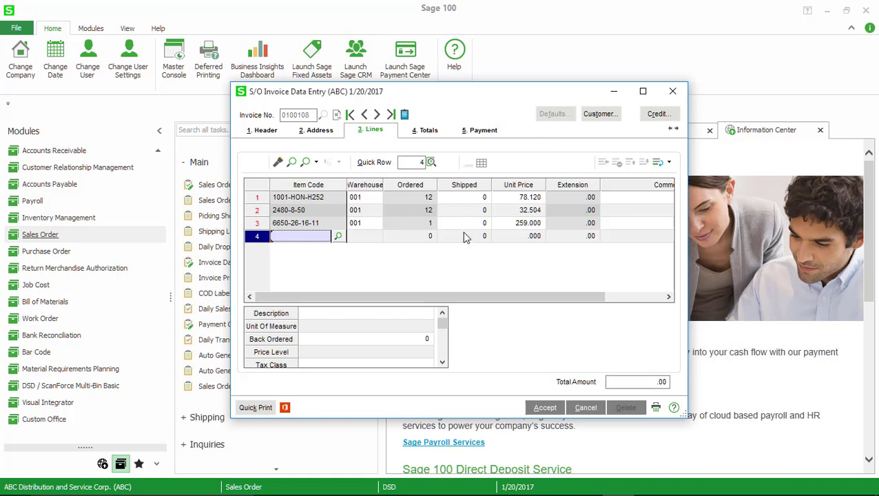
left_click(465, 198)
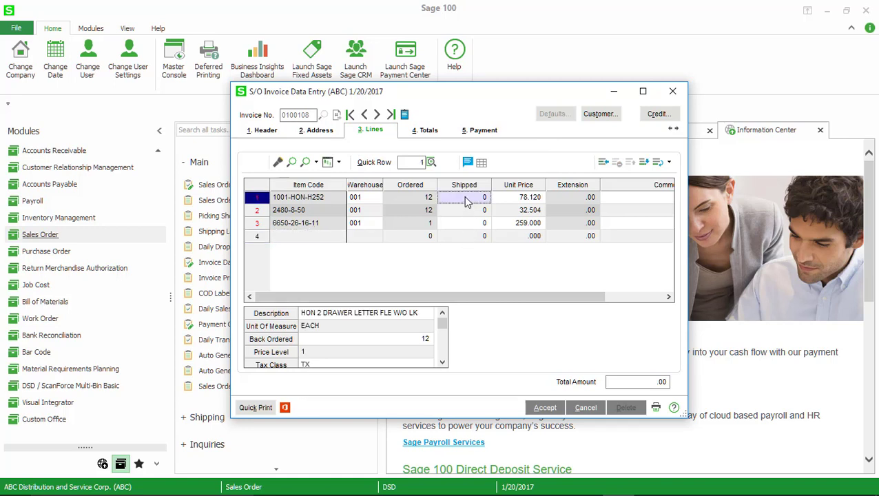
type("12")
key("Tab")
key("Tab")
key("Tab")
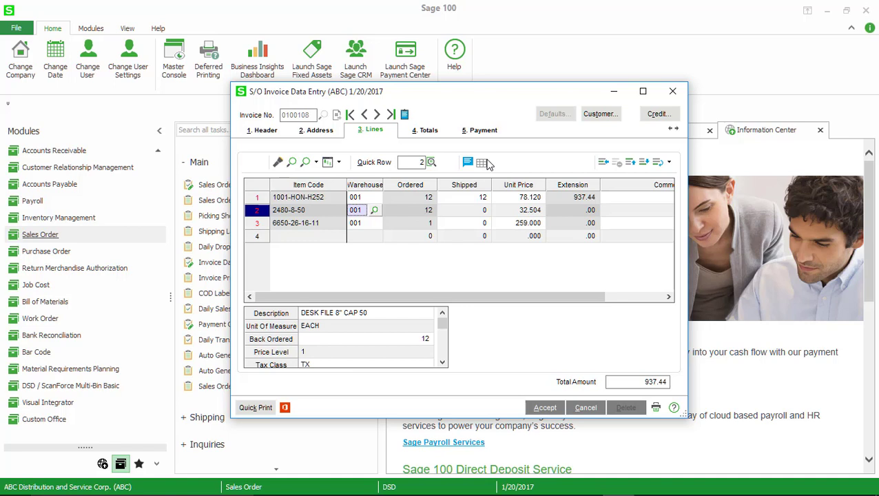
left_click(451, 213)
type("12")
key("Return")
type("1")
key("Return")
key("Return")
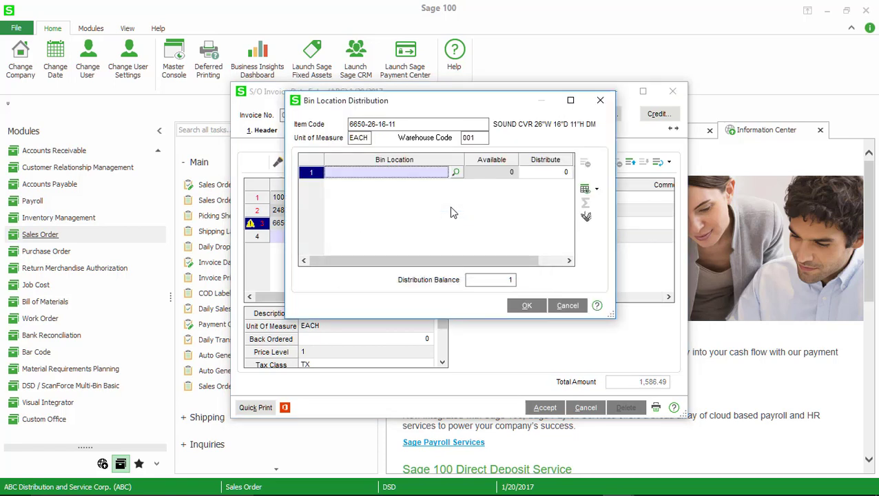
left_click(456, 172)
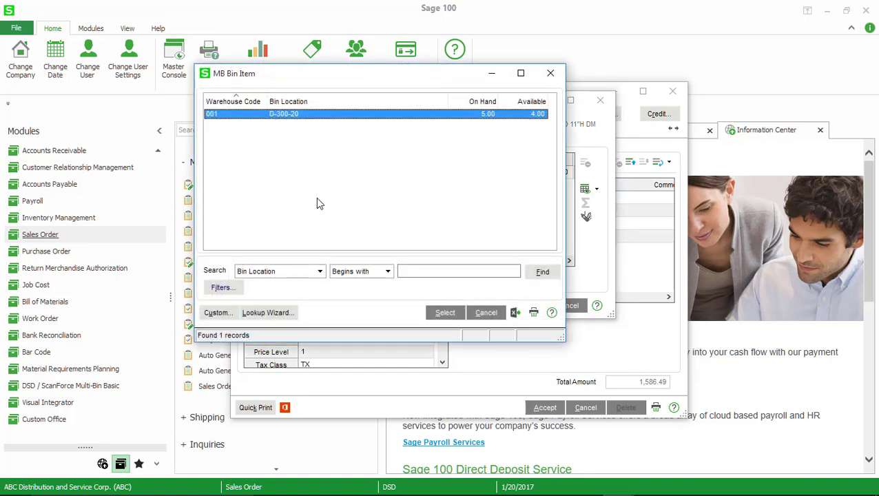
double_click(296, 115)
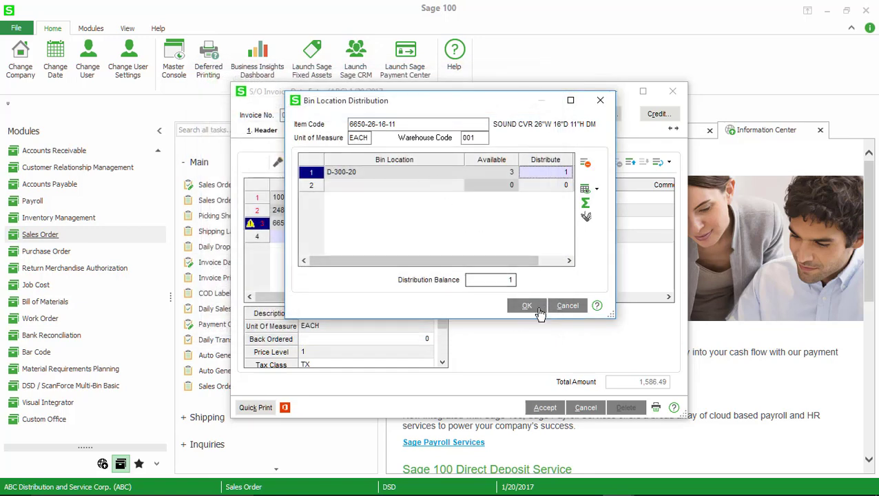
left_click(539, 309)
Step: Accept the invoice and close Invoice Data Entry
left_click(464, 225)
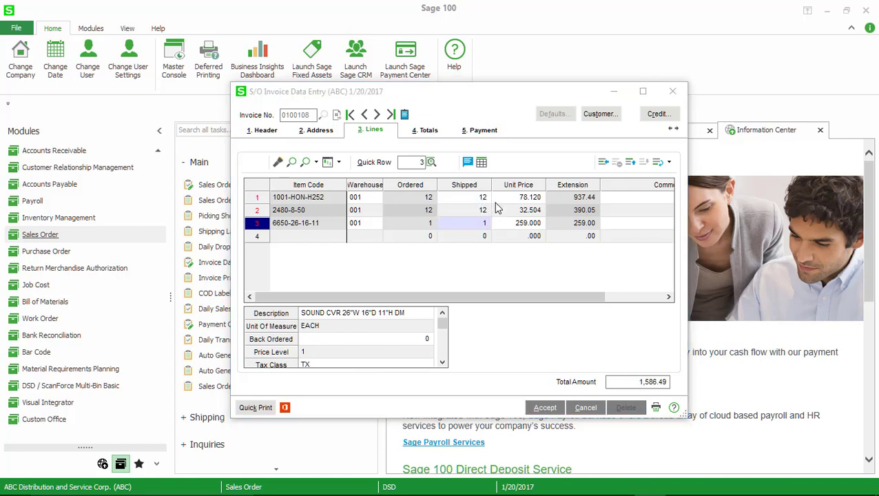
left_click(544, 407)
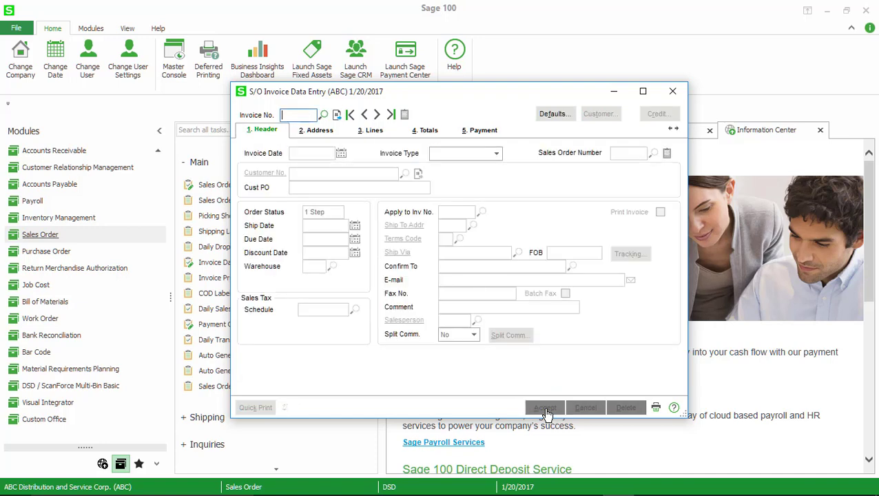
left_click(669, 92)
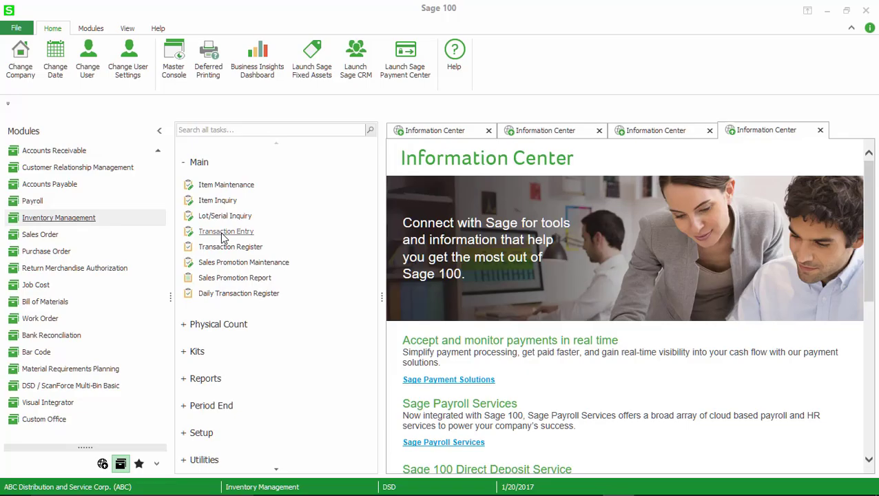
Step: Create a new inventory Transfers entry from central warehouse 000 to east warehouse 001
left_click(221, 233)
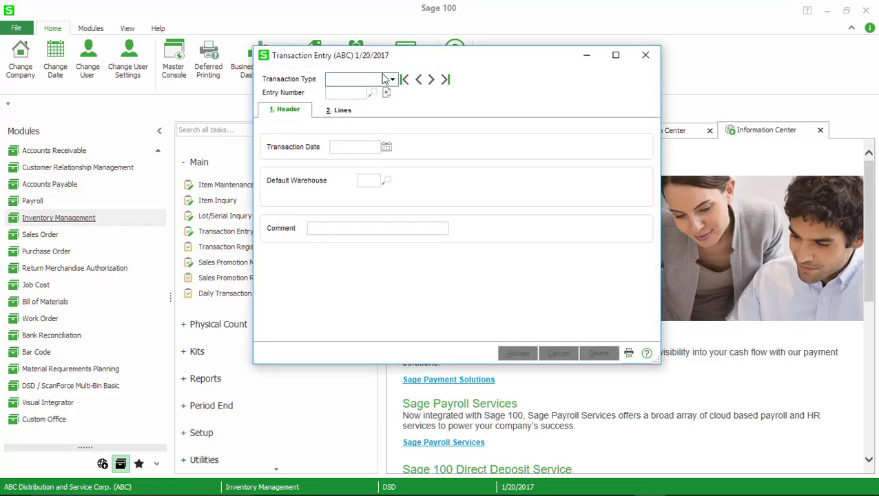
left_click(386, 80)
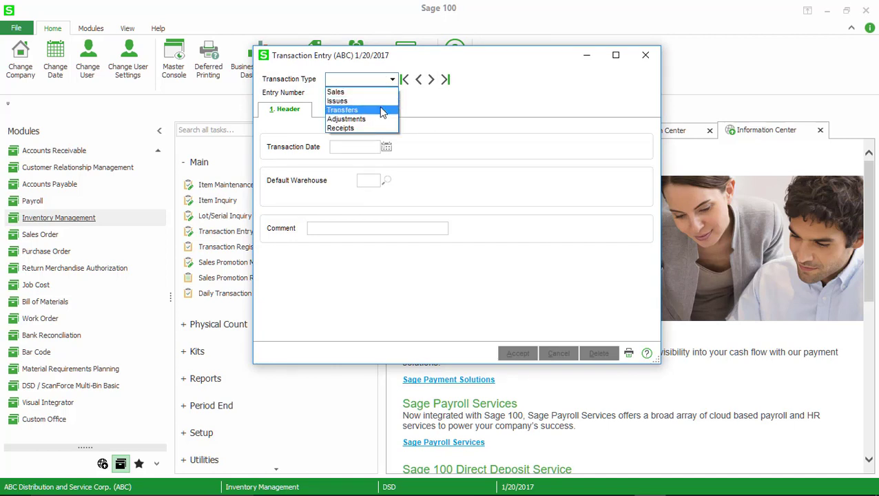
left_click(383, 111)
left_click(386, 93)
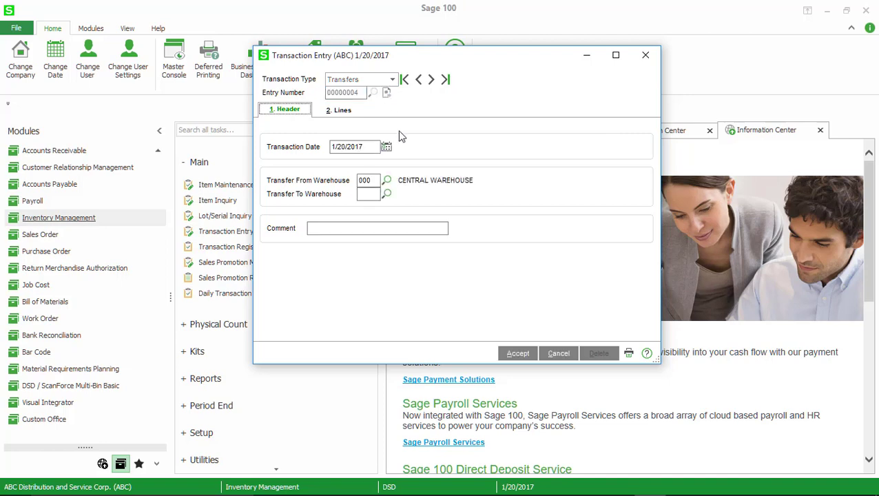
left_click(387, 193)
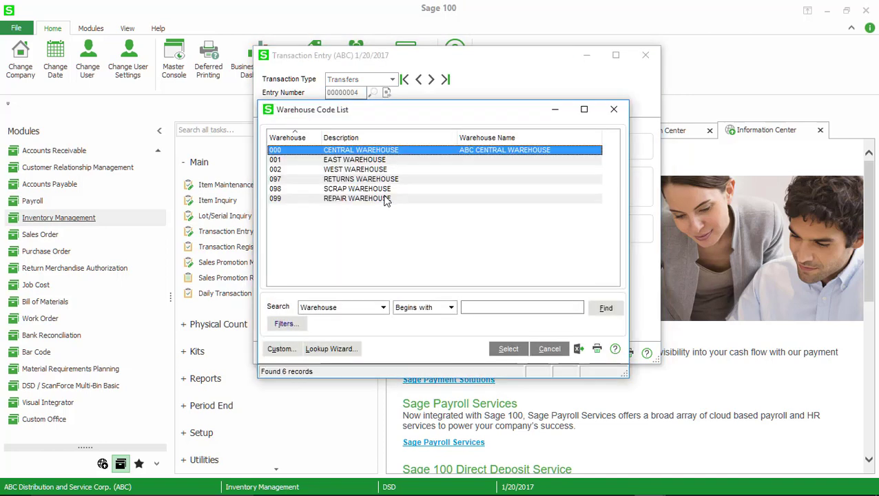
double_click(316, 160)
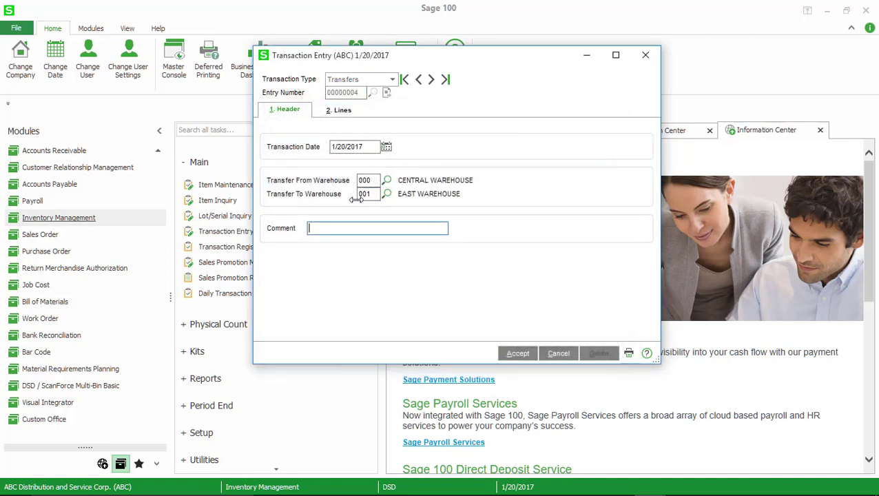
Step: Add item 1001-HON-H252 to the transfer lines with a quantity of 12
left_click(338, 115)
left_click(443, 180)
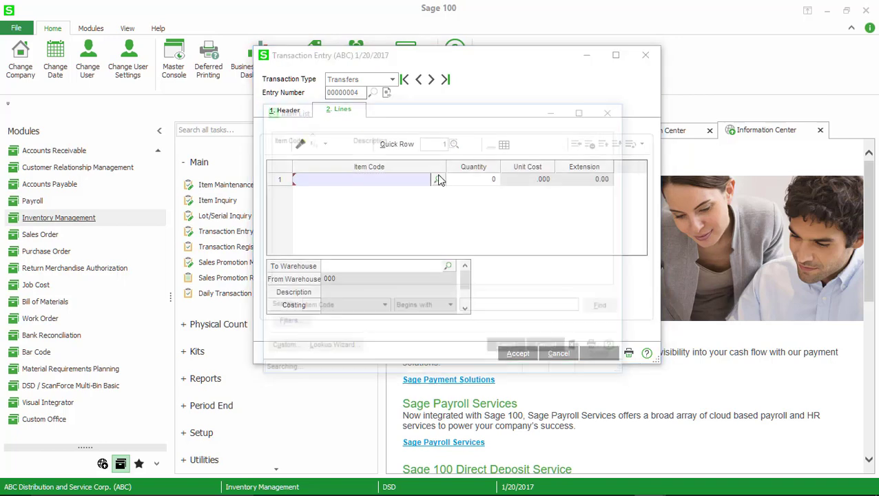
double_click(325, 150)
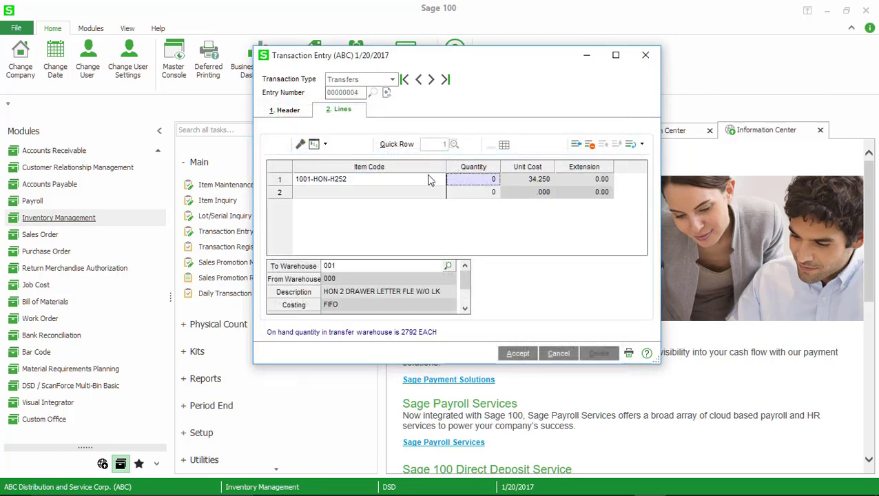
type("12")
key("Tab")
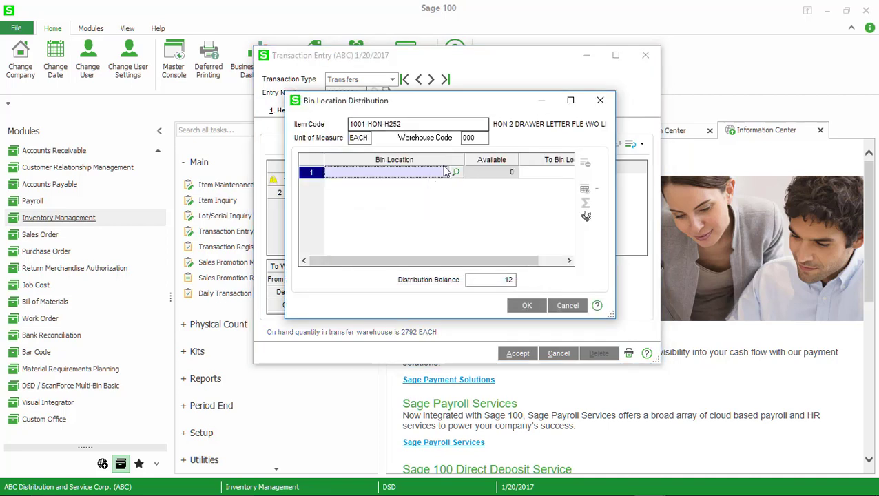
Step: Distribute 12 units from bin A-200-40 to bin A-100-00 and accept the transfer
left_click(455, 173)
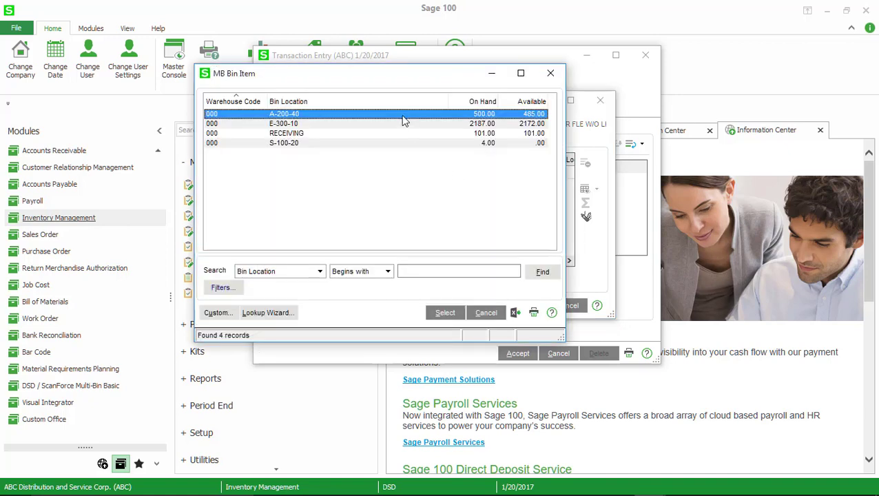
double_click(404, 121)
left_click(469, 172)
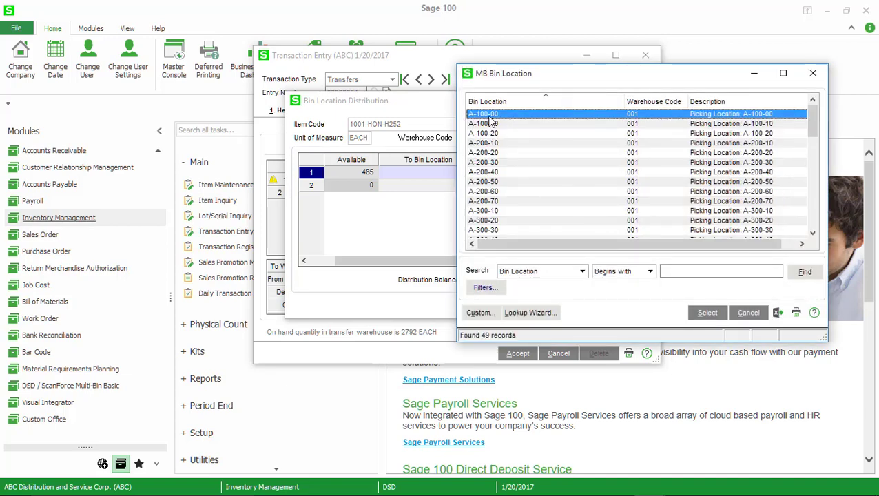
double_click(489, 116)
type("12")
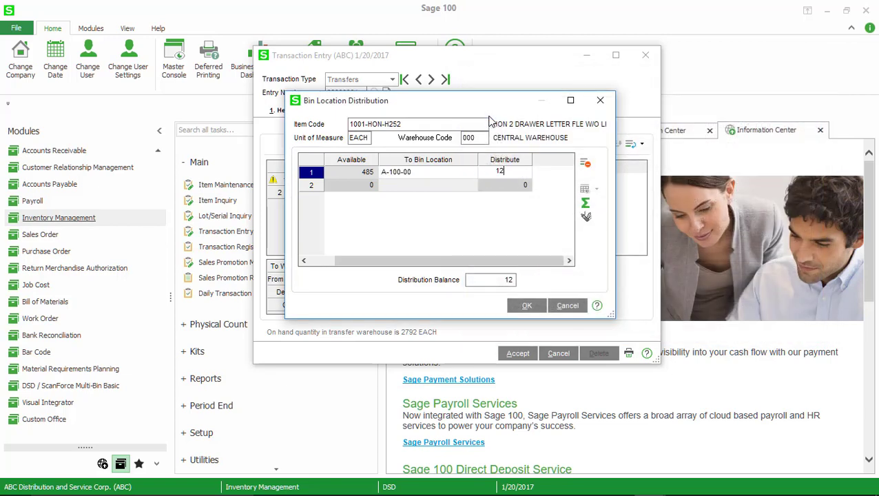
key("Return")
left_click(526, 305)
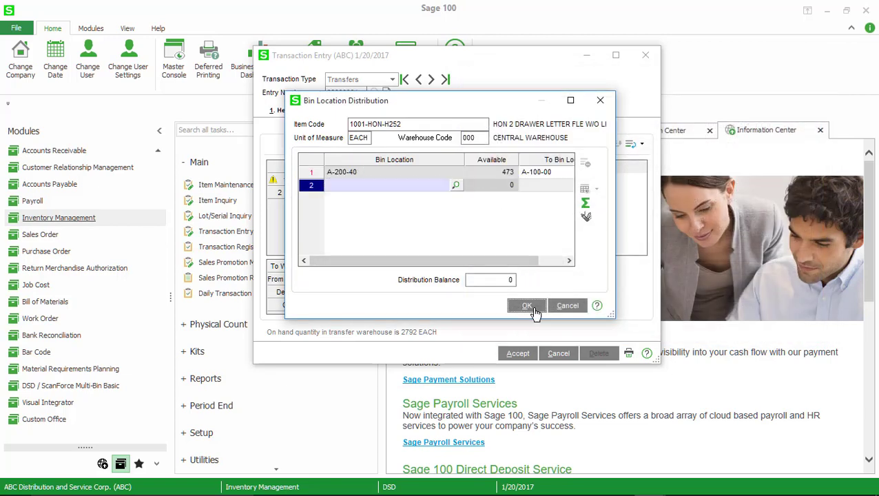
left_click(517, 353)
Step: Create another transfer entry from central warehouse 000 to repair warehouse 099
left_click(386, 94)
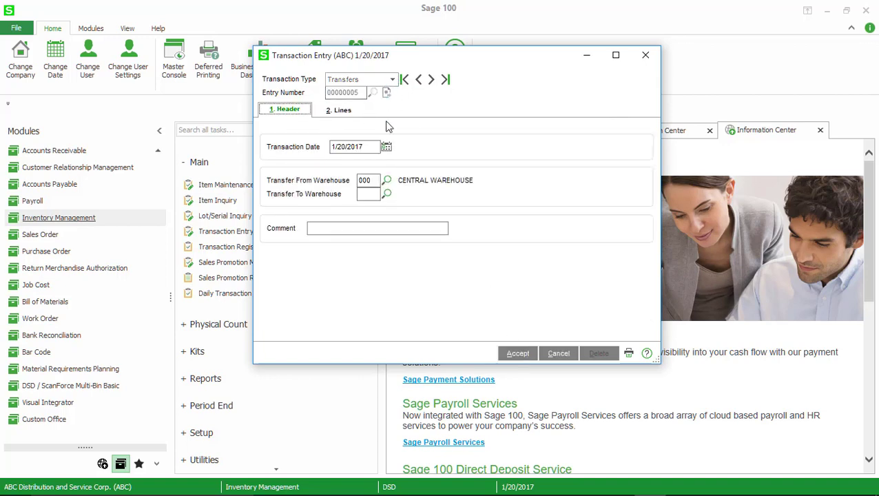
left_click(386, 194)
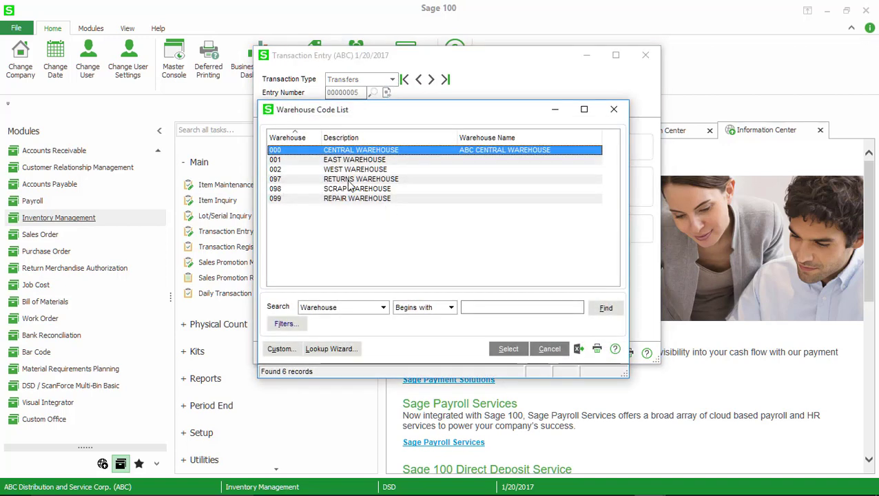
double_click(314, 199)
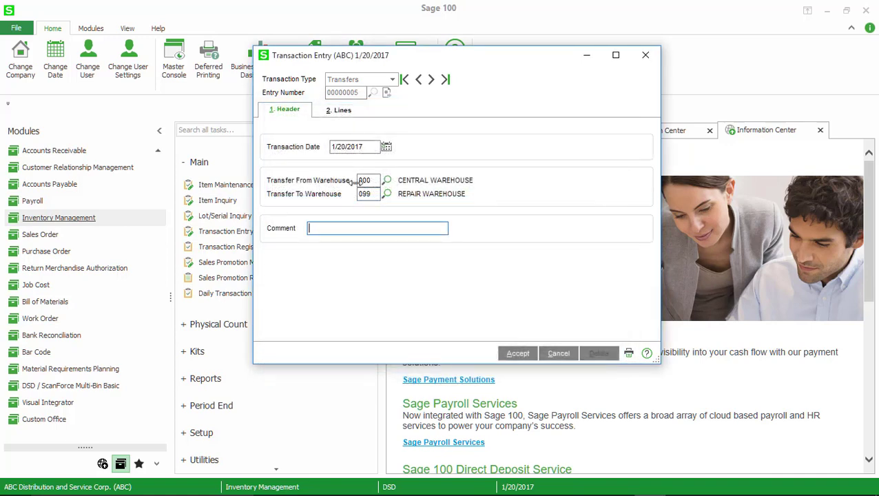
Step: Add item 1001-HON-H252 to the repair warehouse transfer with a quantity of 10
left_click(329, 110)
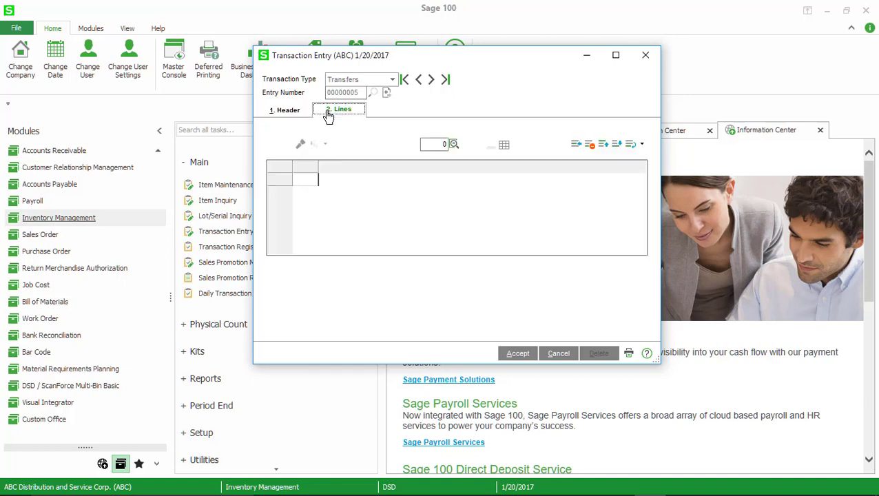
left_click(439, 181)
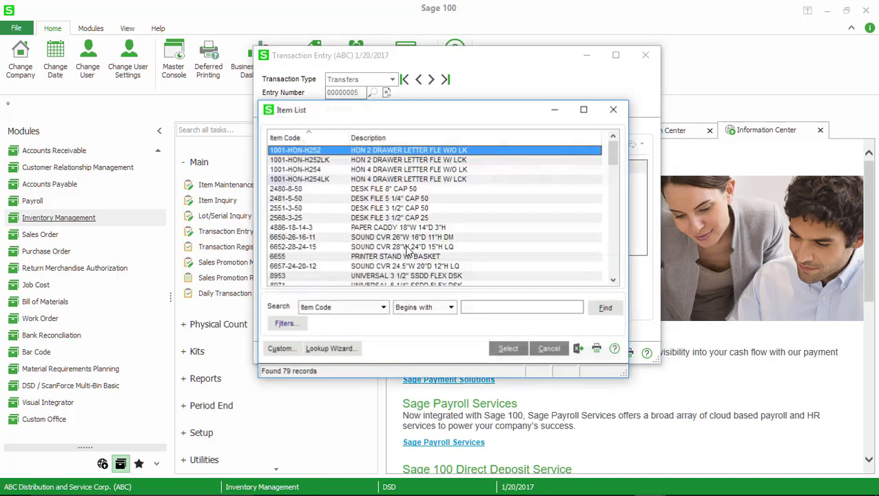
double_click(329, 150)
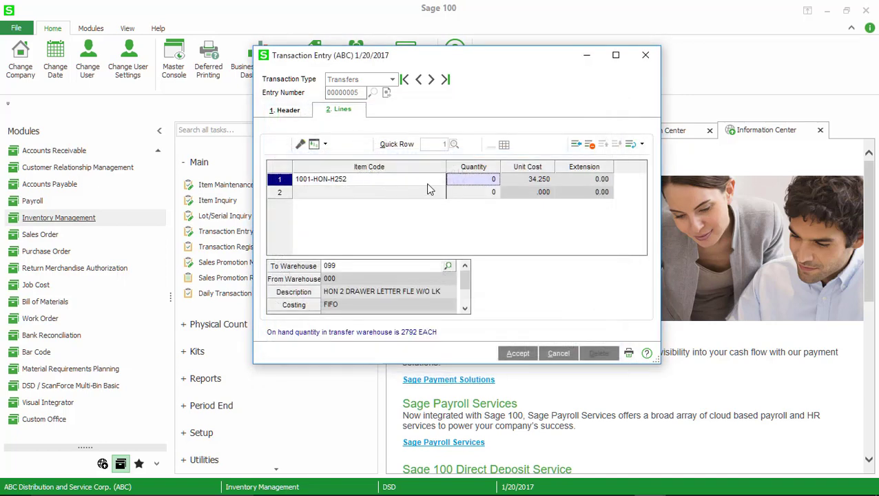
type("10")
key("Tab")
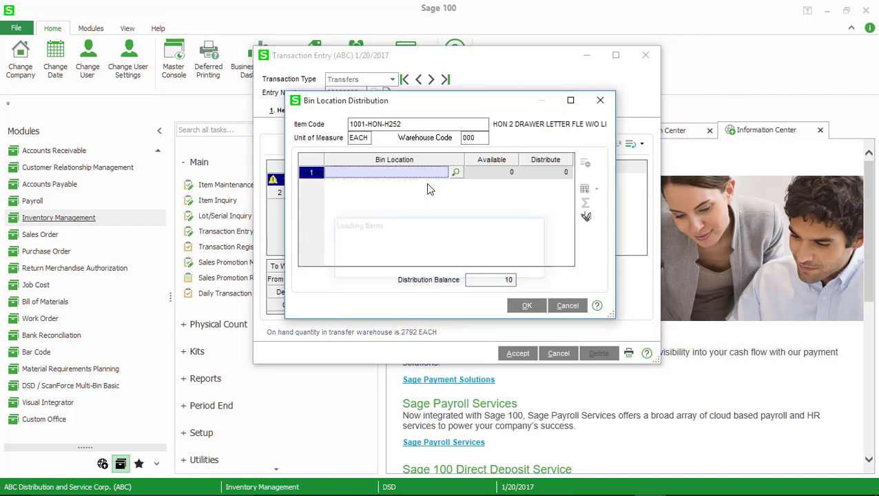
Step: Distribute the 10 units of 1001-HON-H252 from bin A-200-40
left_click(455, 173)
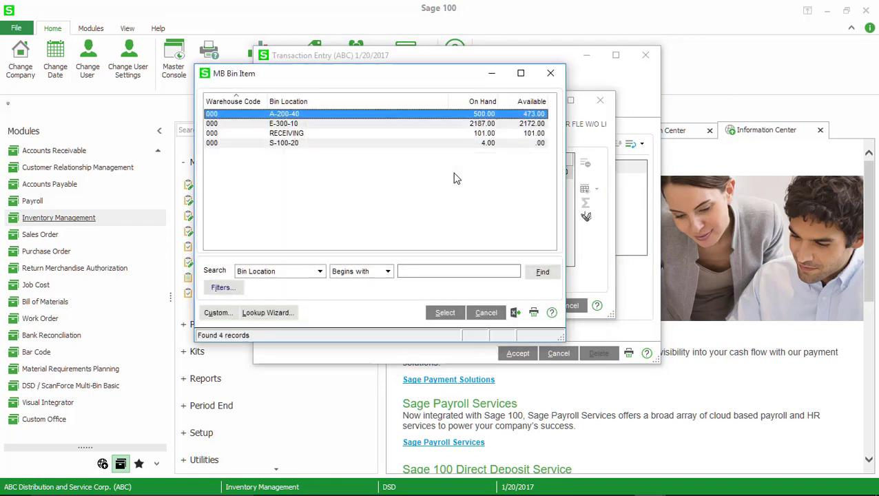
double_click(286, 115)
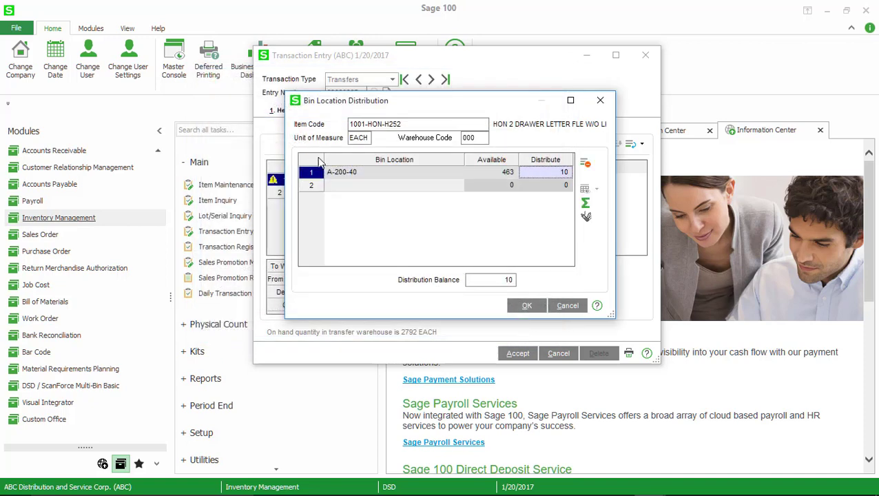
left_click(522, 307)
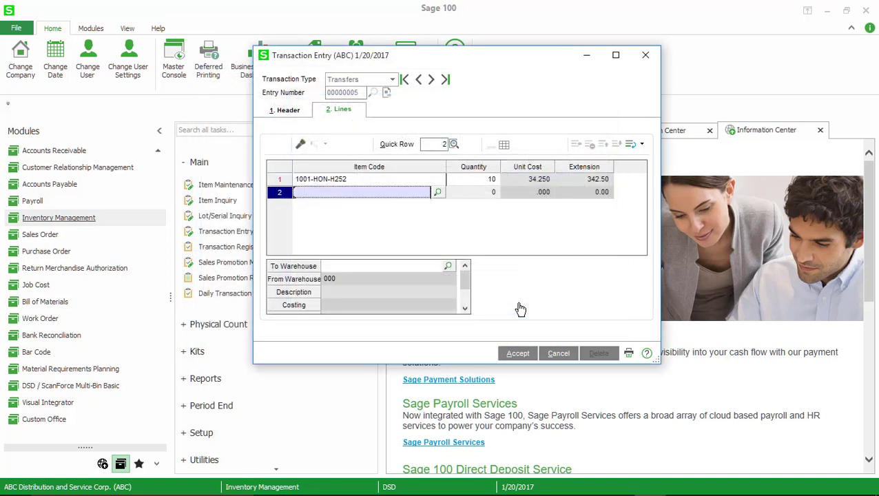
Step: Add item 2480-8-50 as the second transfer line with a quantity of 12
left_click(437, 193)
double_click(335, 196)
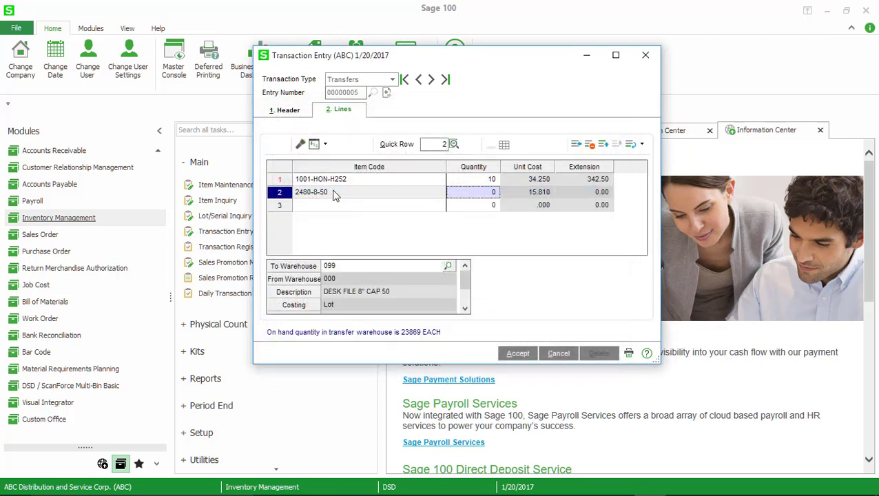
type("12")
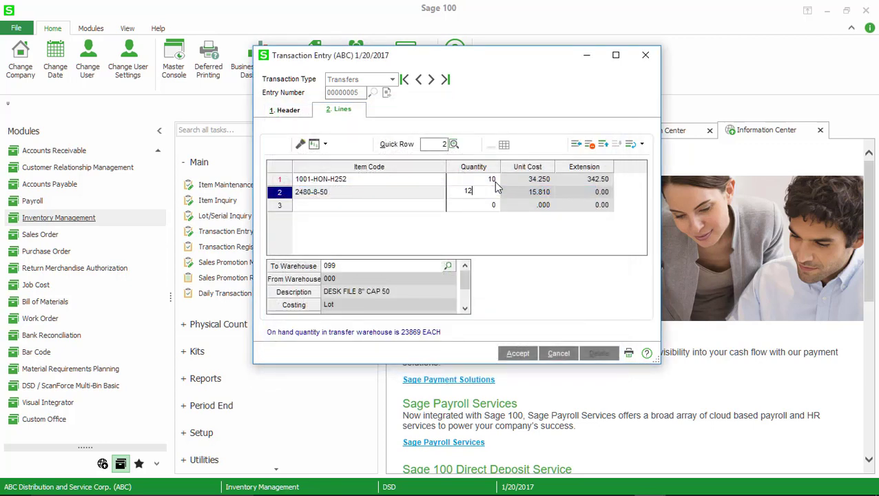
key("Tab")
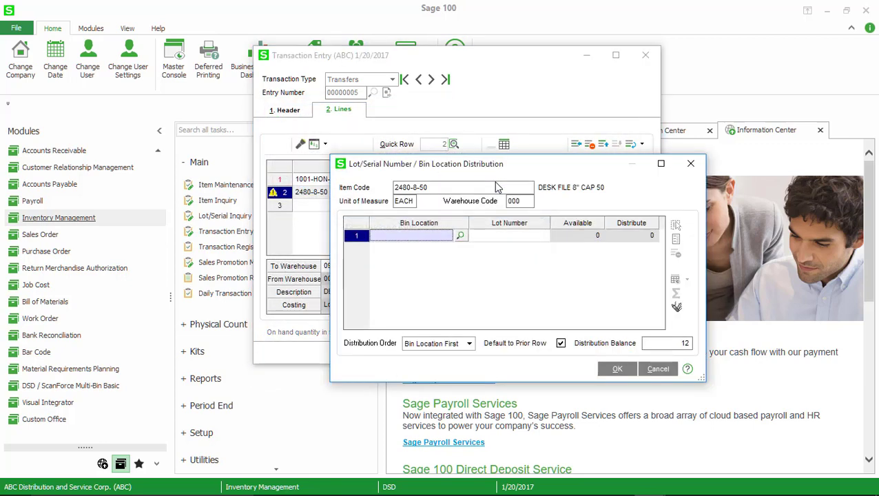
Step: Distribute the 12 units of 2480-8-50 from bin C-100-10, lot 101, and accept the transfer entry
left_click(460, 235)
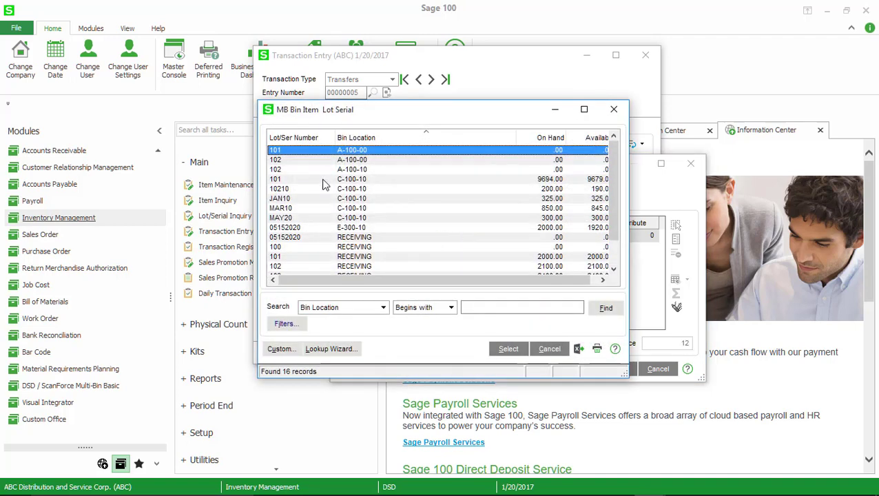
double_click(327, 179)
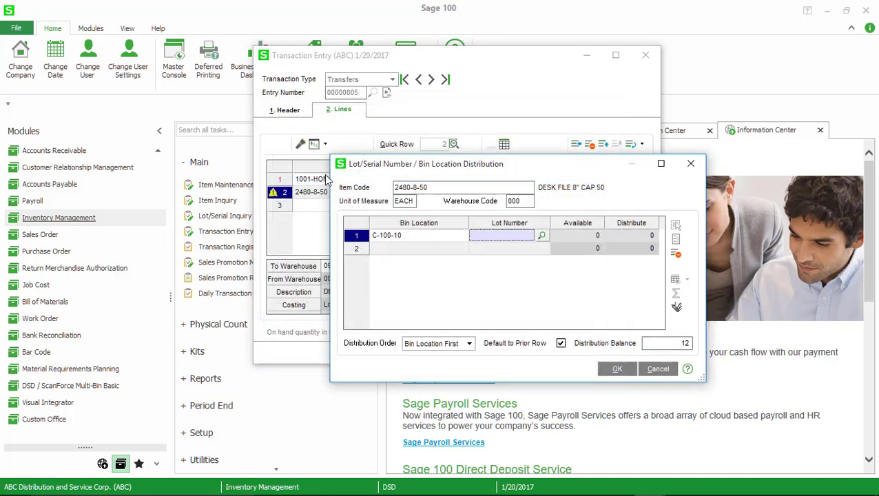
left_click(541, 236)
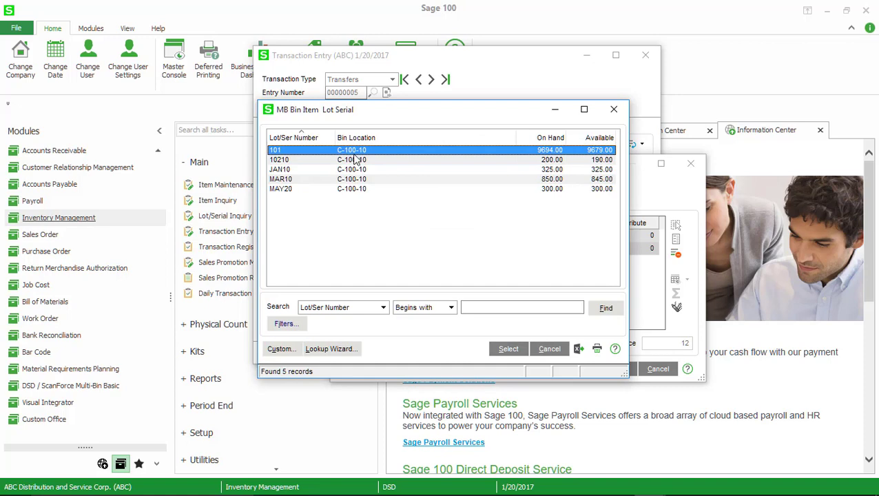
double_click(354, 157)
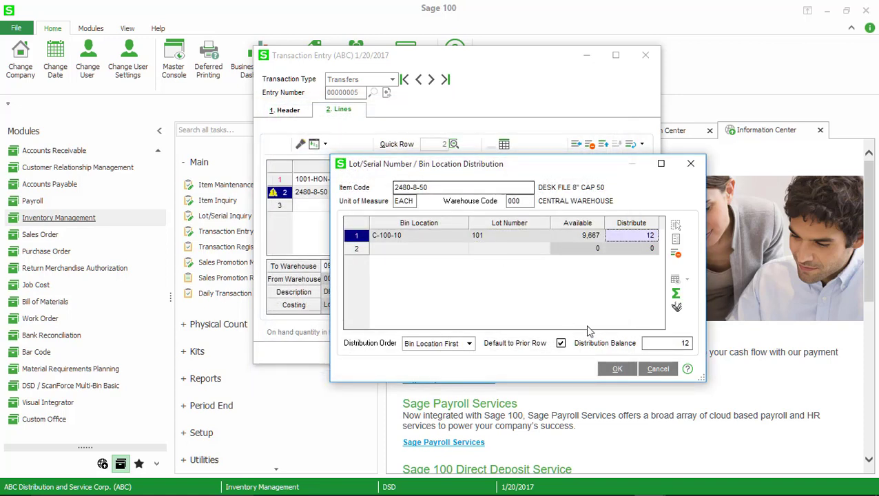
left_click(614, 368)
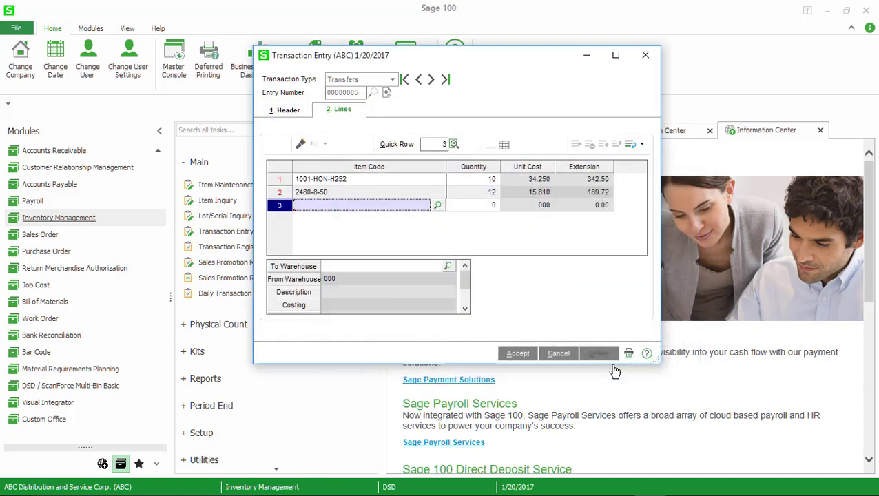
left_click(515, 354)
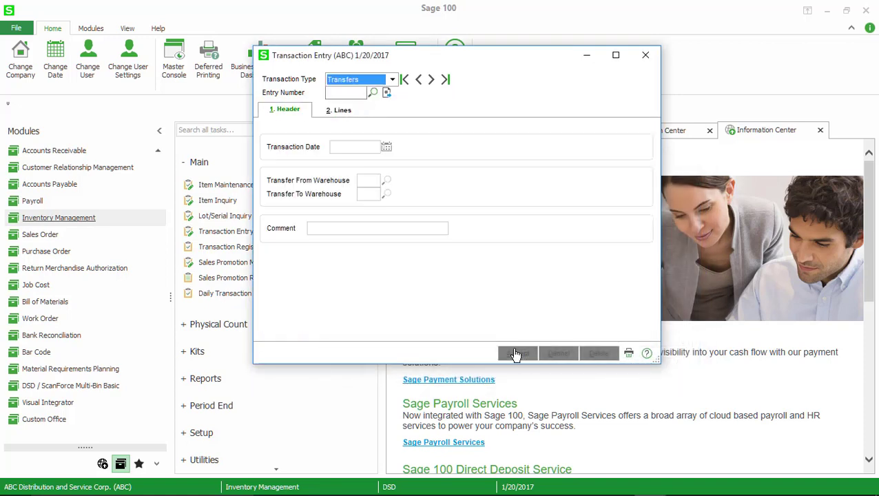
Step: Create a new Receipts transaction with the next entry number and go to its line entry
left_click(347, 80)
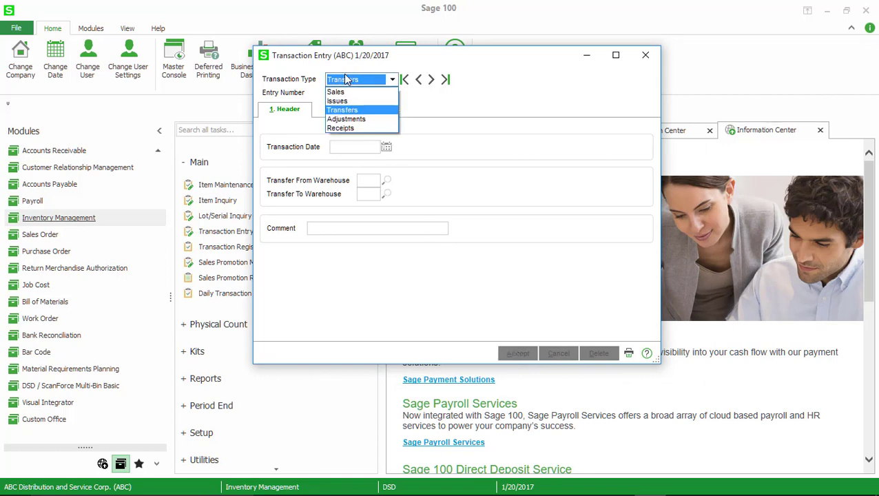
left_click(351, 128)
left_click(386, 93)
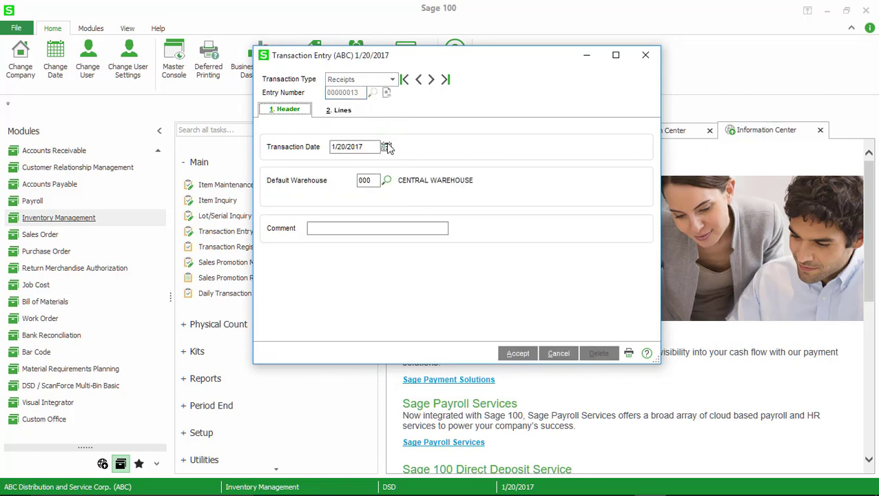
left_click(337, 112)
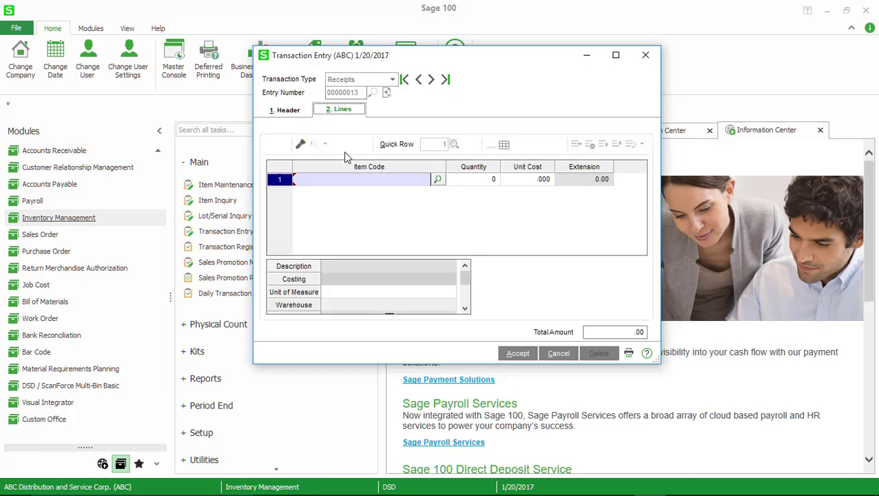
Step: Add item 1001-HON-H252 to the receipt with a quantity of 12
left_click(438, 180)
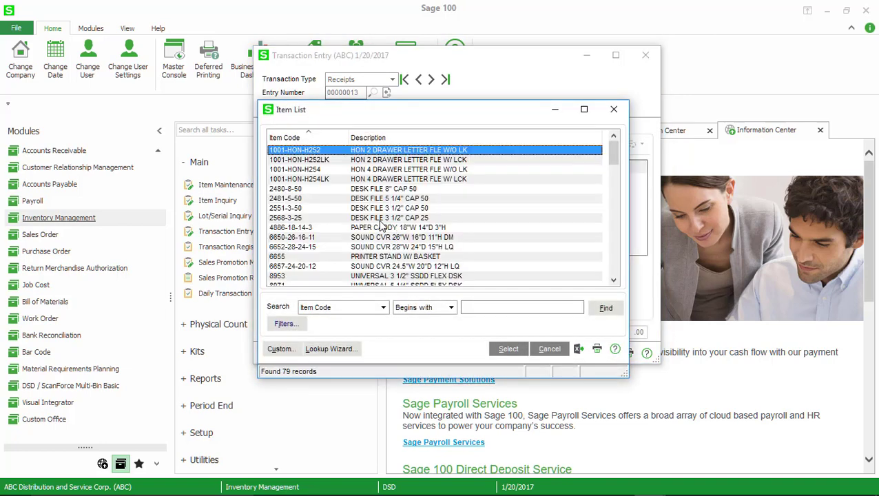
double_click(327, 152)
type("12")
key("Tab")
key("Tab")
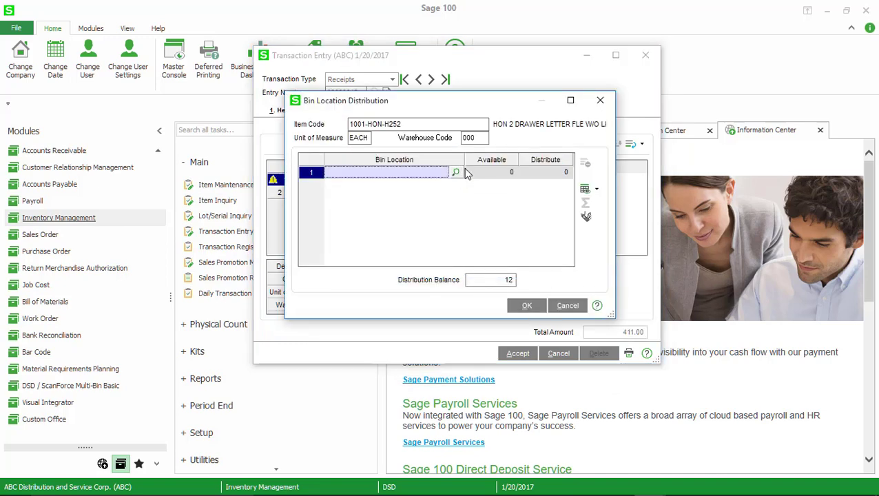
Step: Try to distribute the received 1001-HON-H252 units to picking bin A-100-20
left_click(455, 172)
double_click(510, 135)
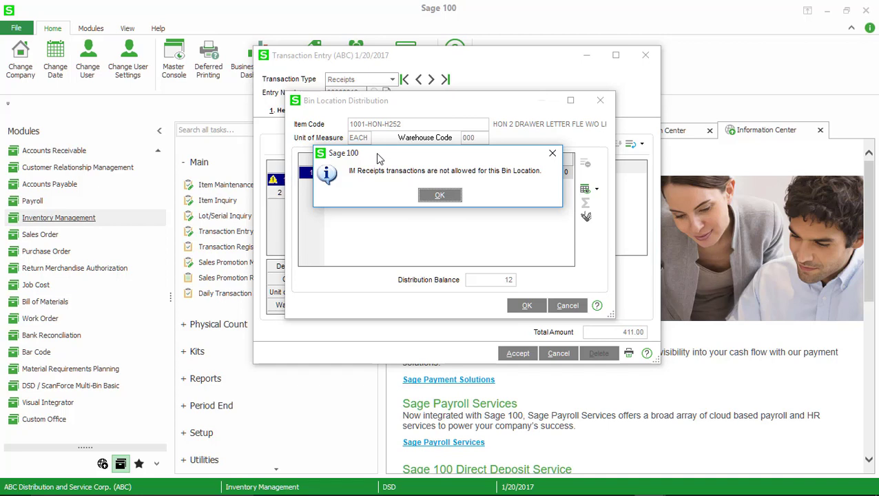
left_click(438, 196)
Step: Distribute the 12 units of 1001-HON-H252 to the RECEIVING bin, and accept and close the receipt entry
left_click(455, 172)
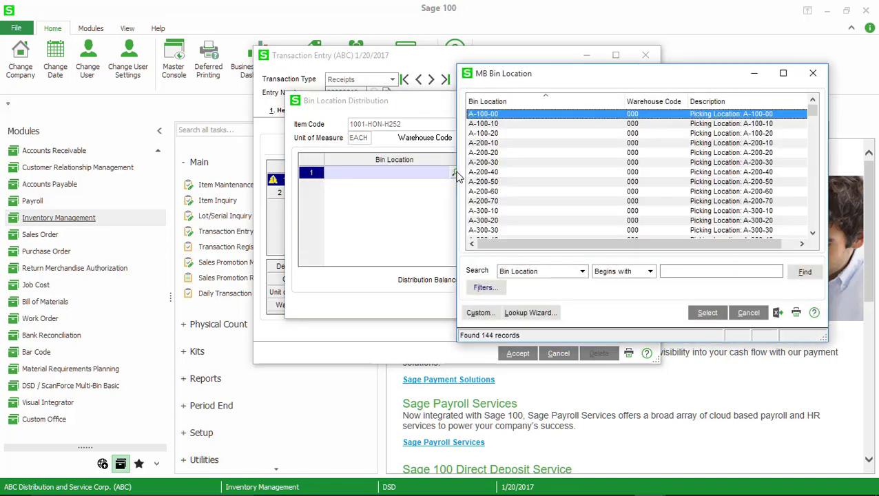
scroll(541, 182, "down", 2)
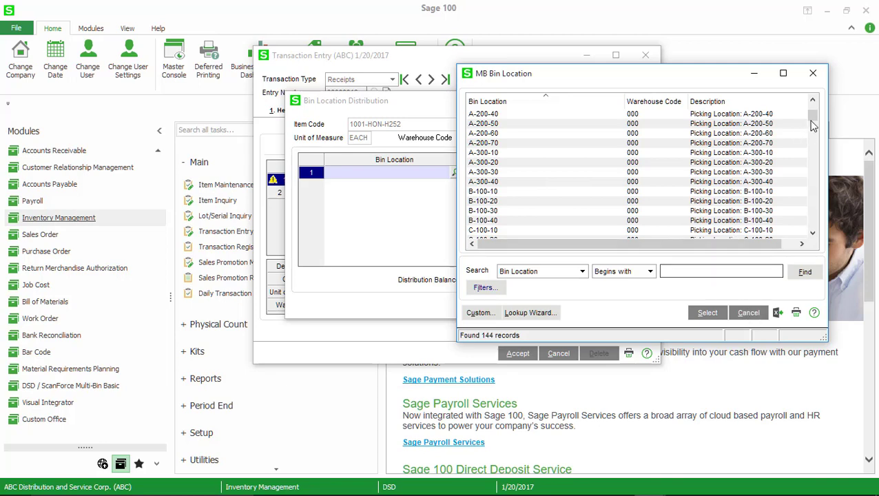
left_click_drag(812, 128, 818, 193)
left_click(705, 271)
type("rec")
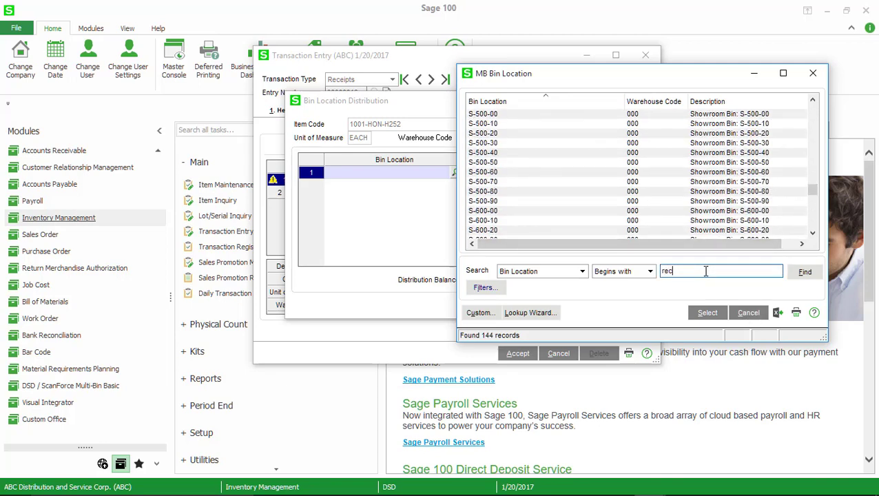
left_click(706, 312)
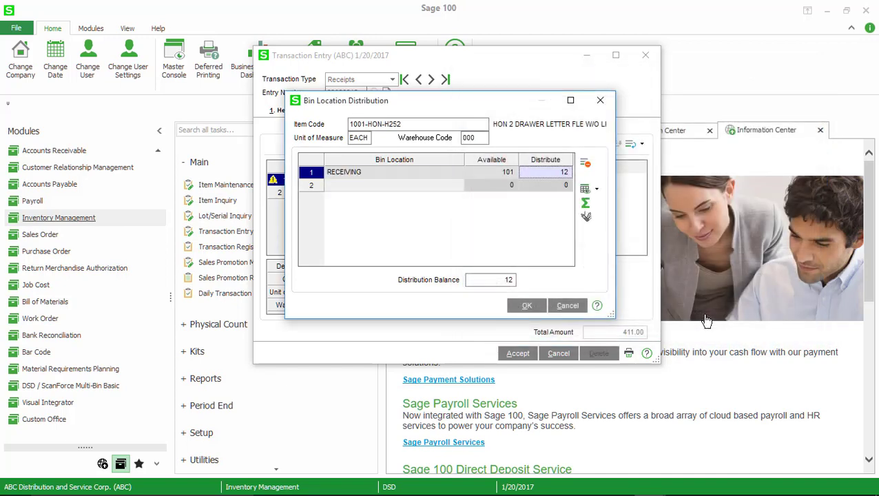
left_click(513, 305)
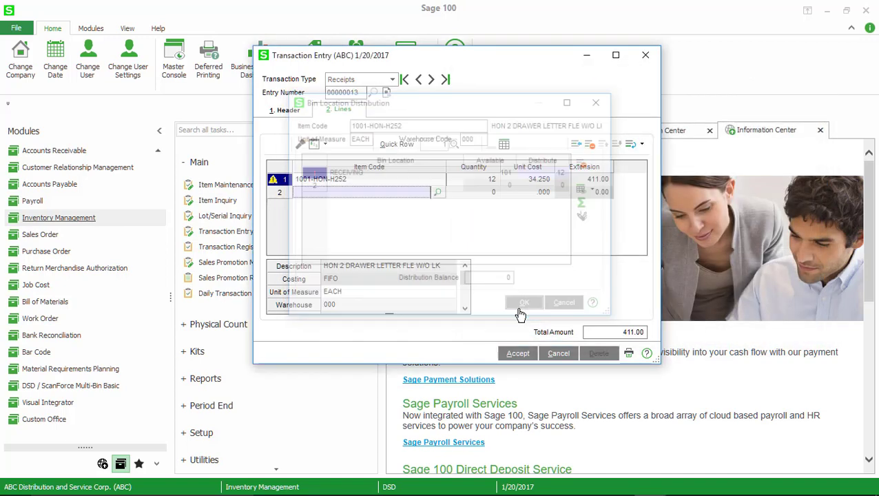
left_click(510, 353)
left_click(644, 56)
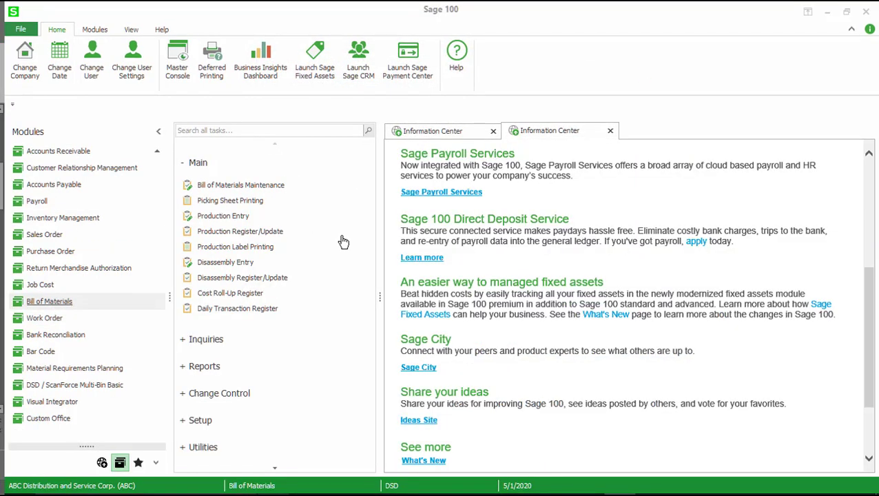
Step: Create a new Bill of Materials production entry with the next production number
left_click(234, 221)
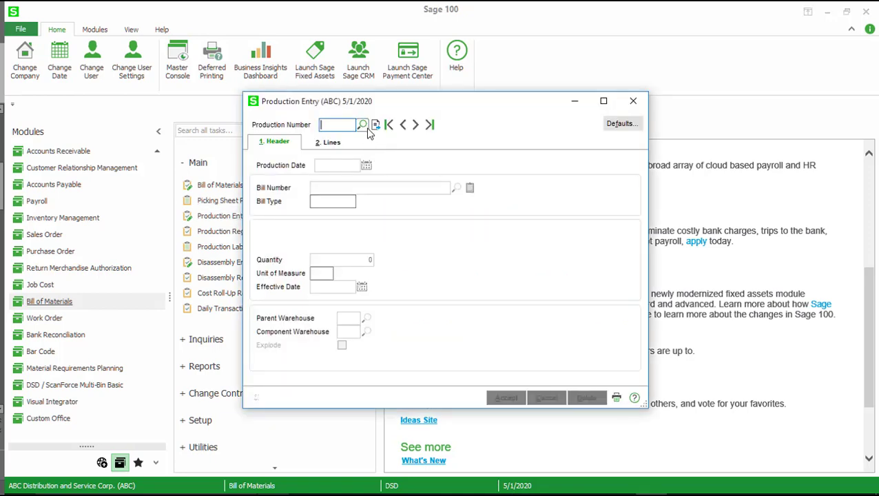
left_click(365, 127)
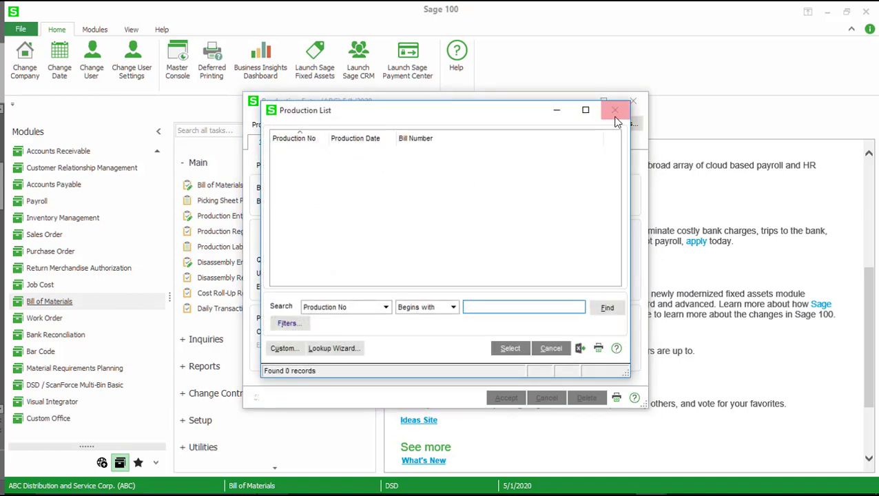
left_click(614, 110)
left_click(375, 126)
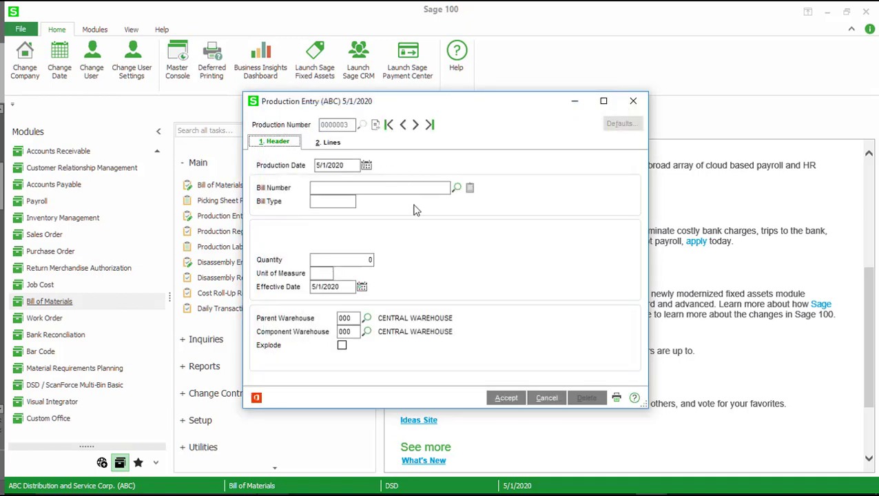
Step: Choose bill 2480-8-50 with a production quantity of 100 and open its lot and bin distribution
left_click(456, 188)
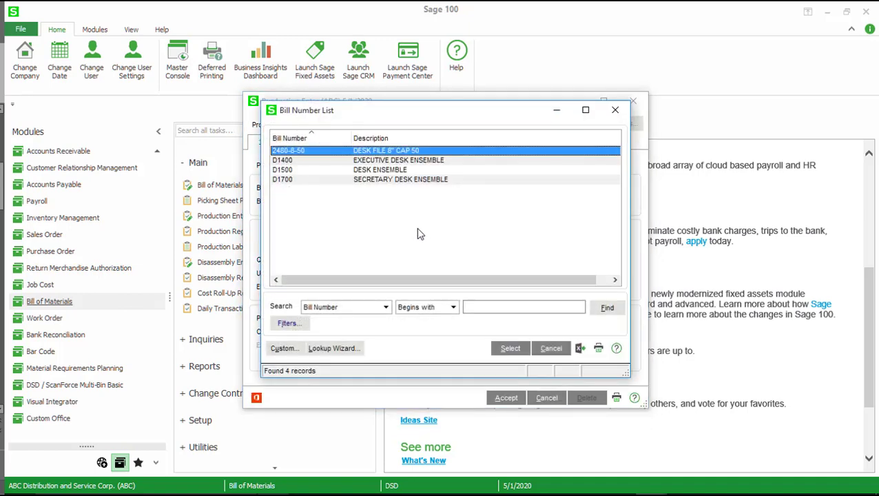
double_click(327, 150)
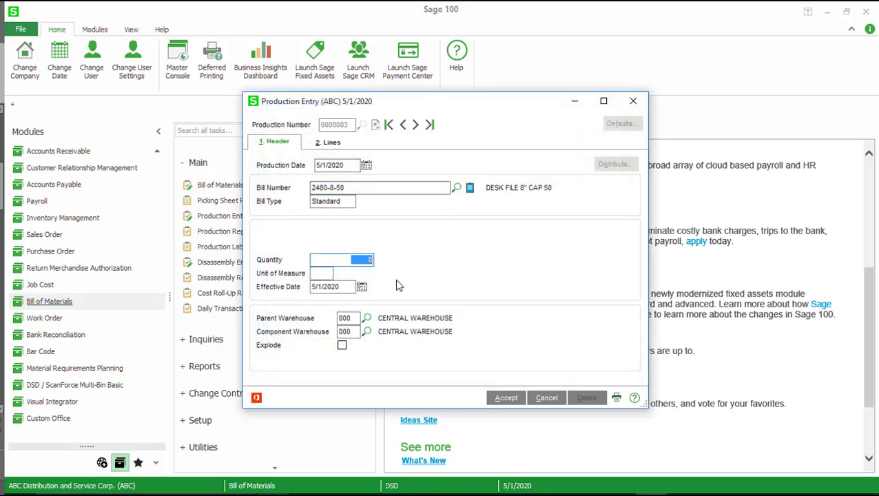
type("100")
key("Tab")
key("Tab")
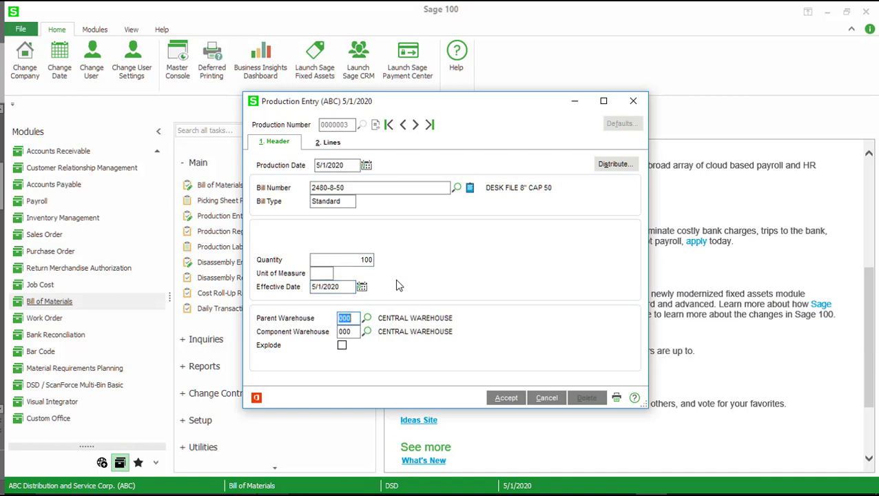
left_click(626, 170)
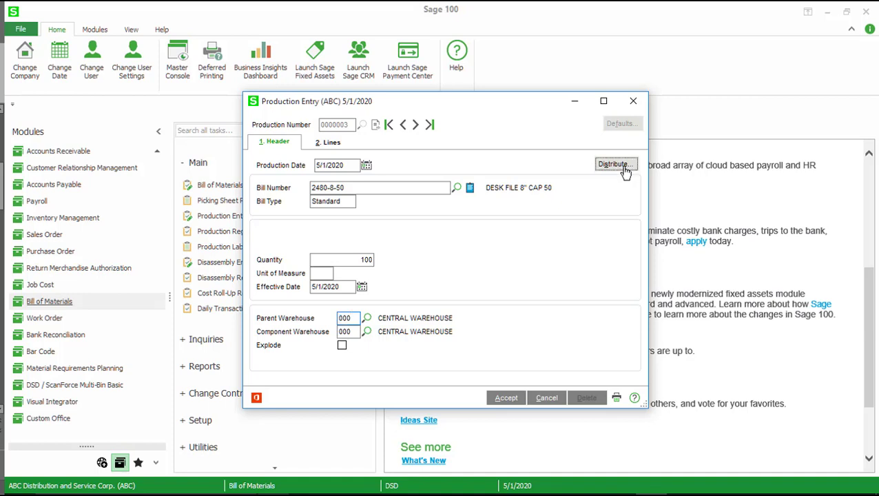
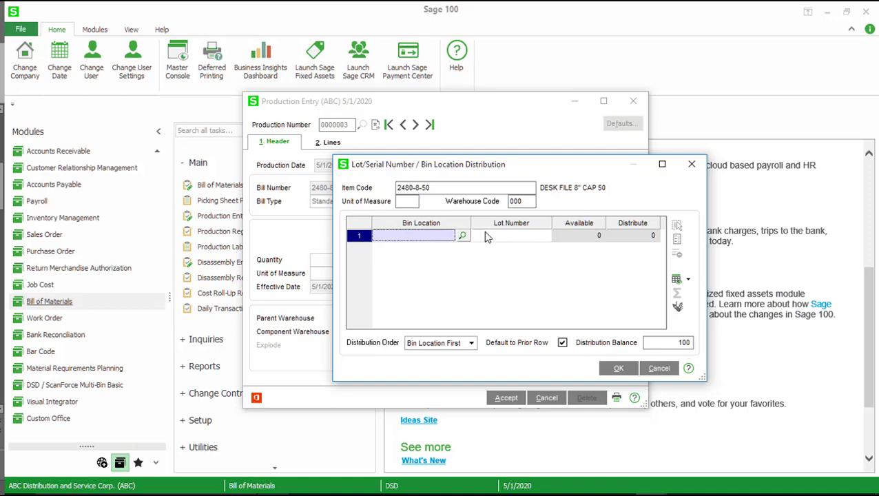
Step: Enter bin S-100-00 and lot number 101 on the first distribution line
left_click(462, 235)
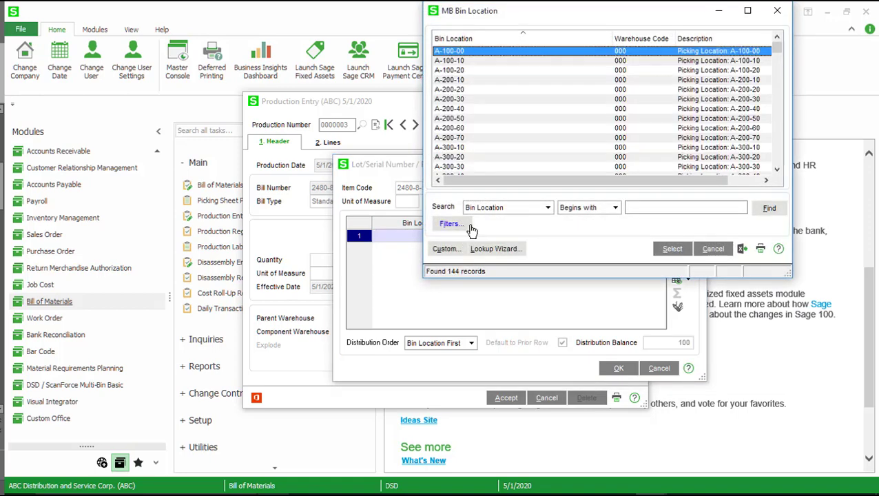
scroll(568, 102, "down", 10)
left_click(635, 208)
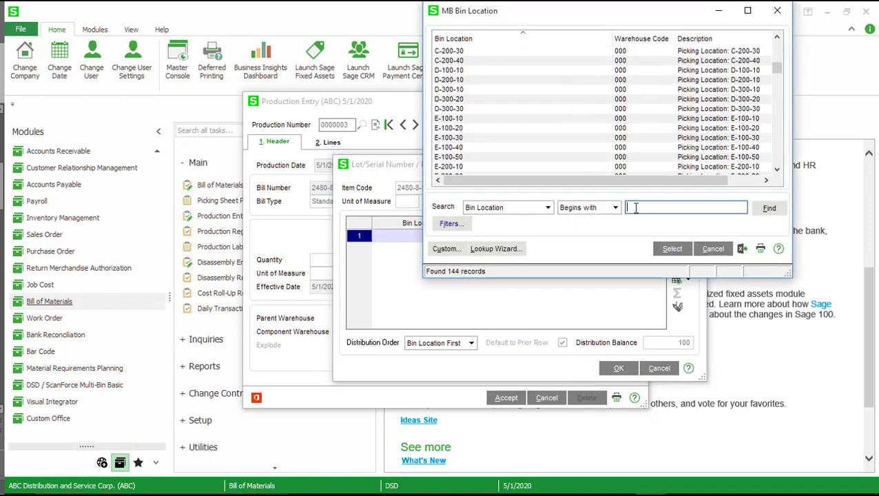
type("S")
left_click(473, 53)
double_click(473, 52)
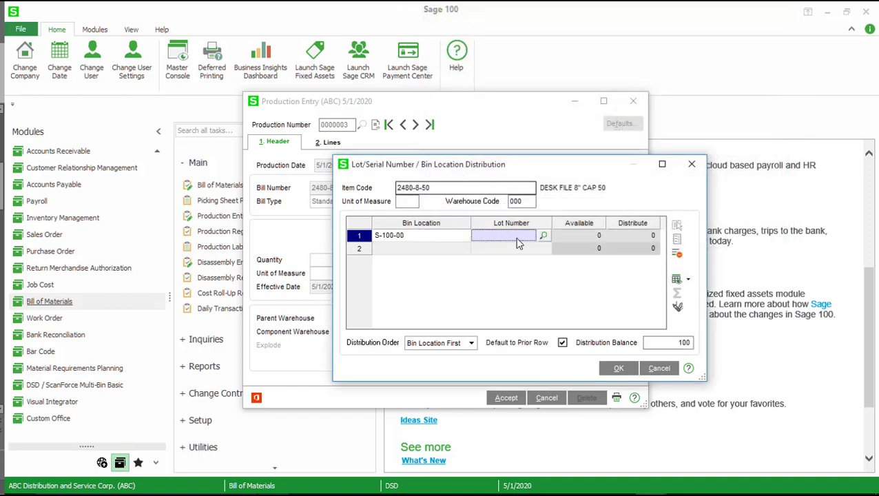
left_click(543, 237)
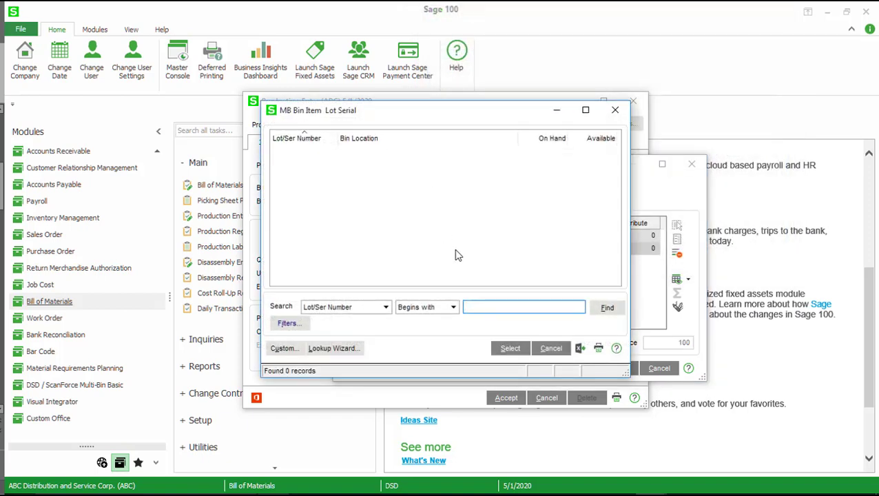
left_click(548, 351)
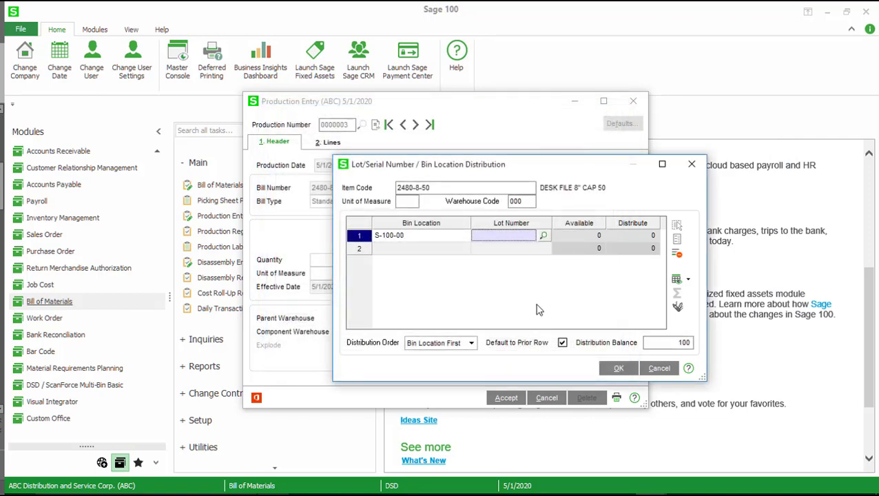
type("101")
key("Tab")
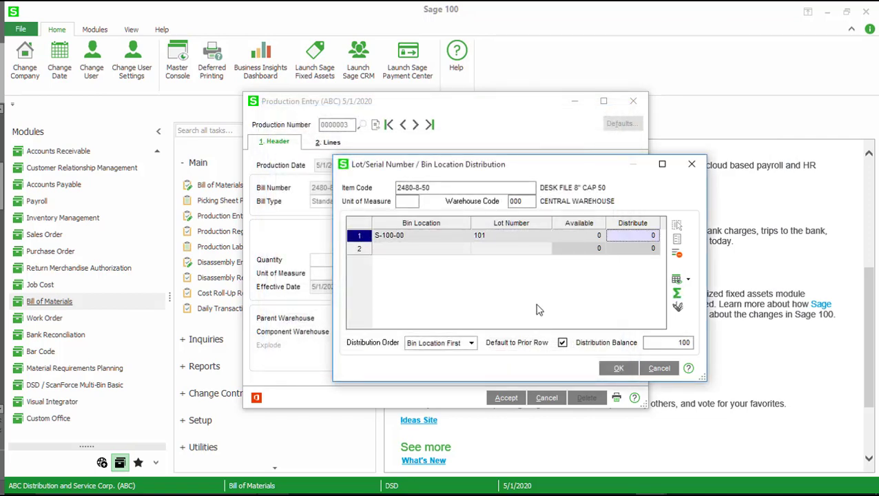
Step: Try to distribute 100 units to bin S-100-00, and delete that distribution line
type("100")
key("Tab")
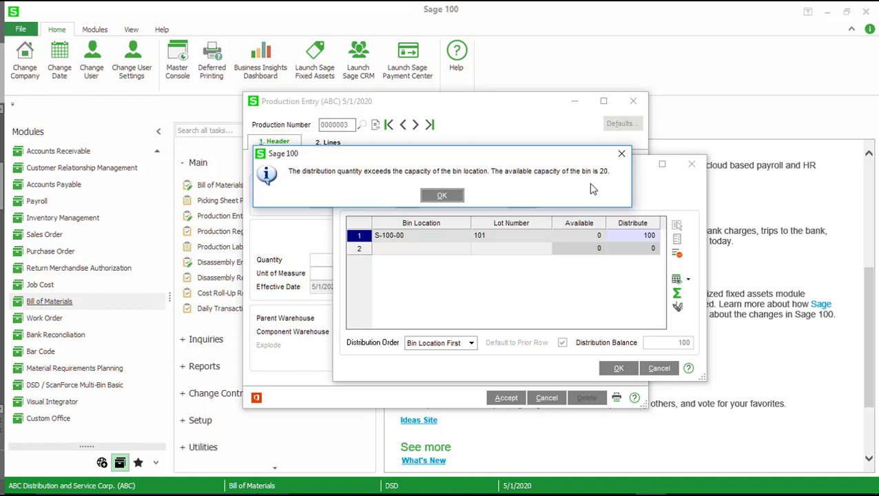
left_click(444, 197)
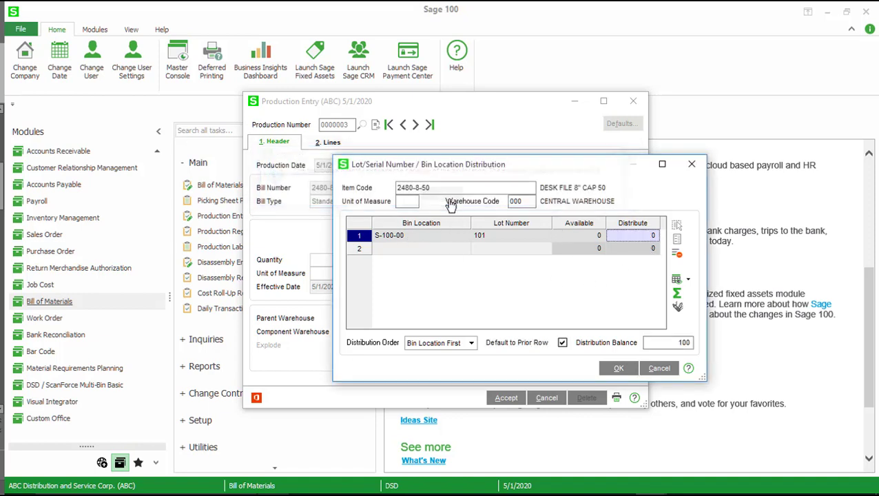
left_click(677, 254)
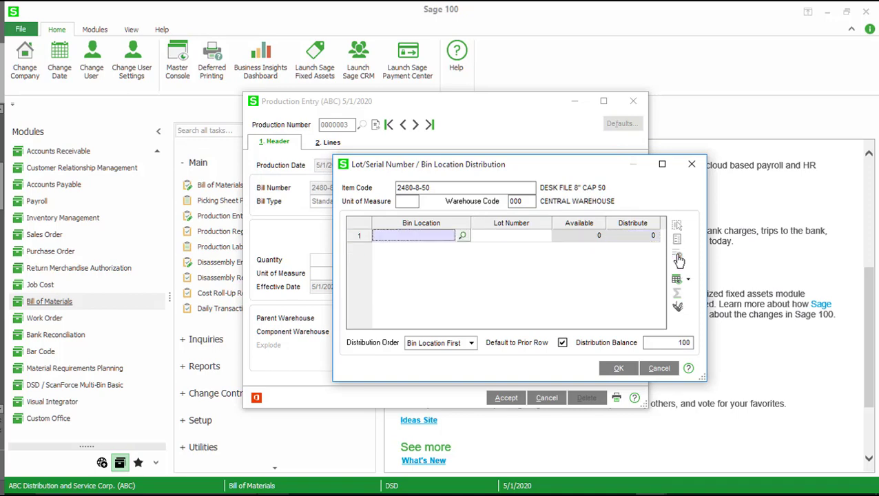
Step: Distribute 50 units of the finished item to bin A-100-00 under lot number 101
left_click(463, 236)
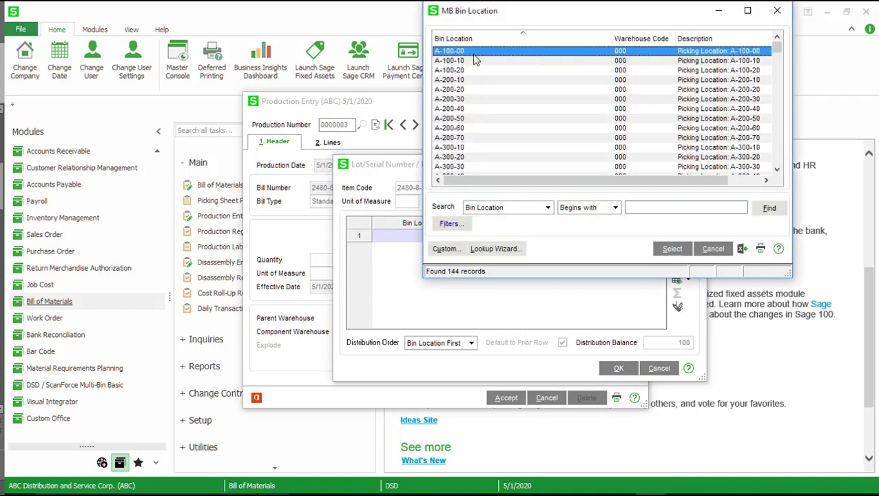
double_click(473, 54)
type("101")
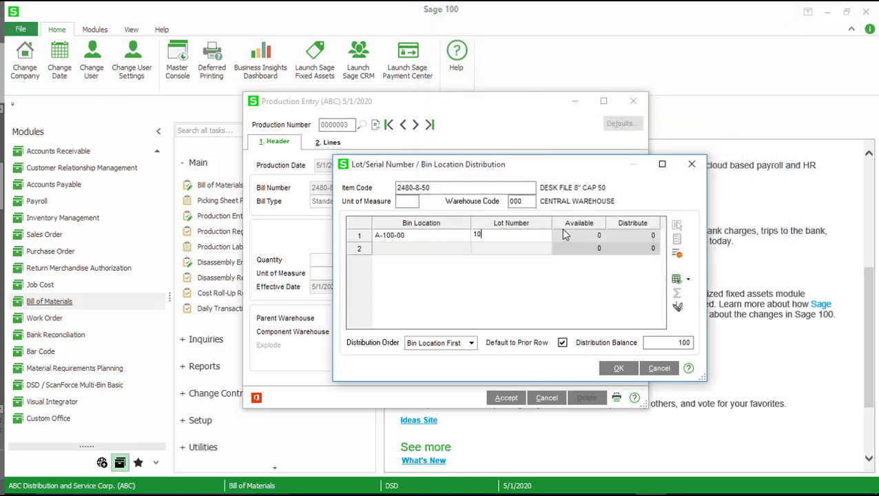
key("Tab")
type("50")
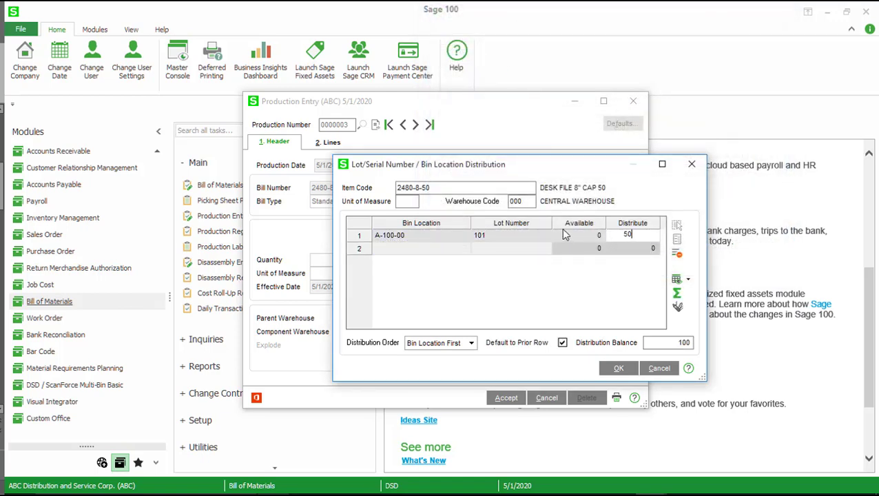
key("Tab")
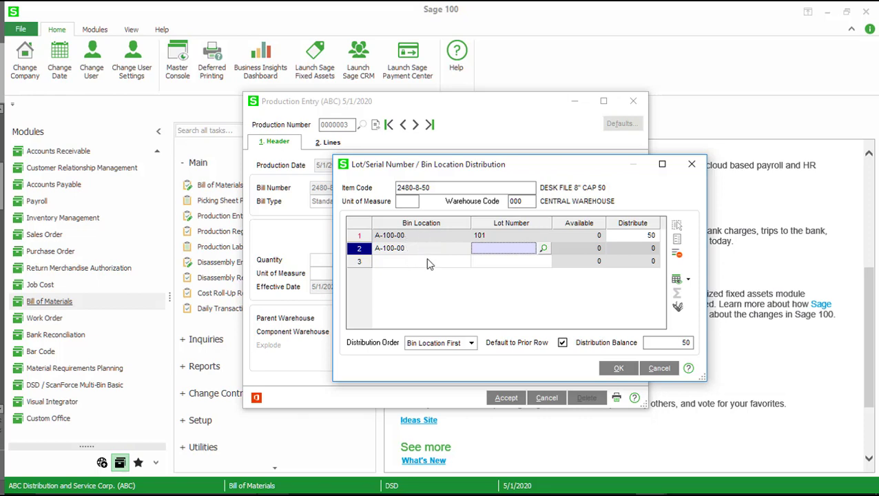
Step: Distribute 10 units to bin A-100-00 under lot 102, and try to add lot 101 for the same bin on a third line
left_click(507, 250)
type("102")
key("Tab")
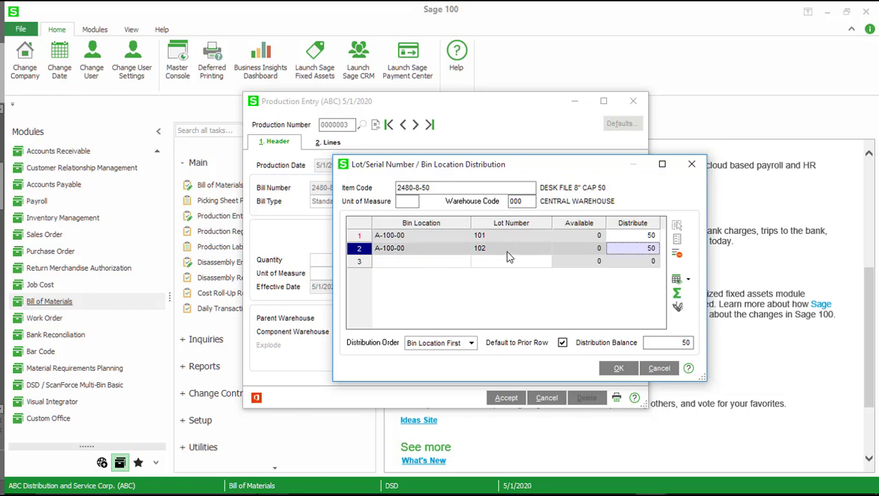
key("Tab")
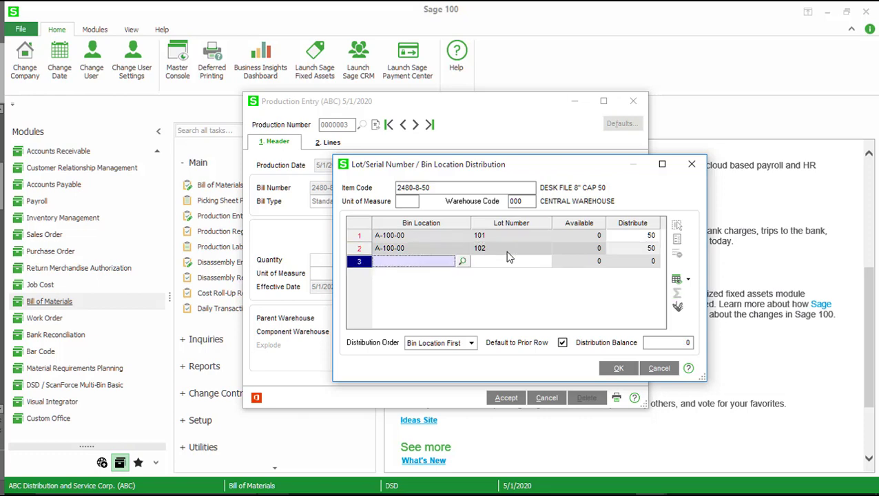
left_click(615, 249)
type("10")
key("Tab")
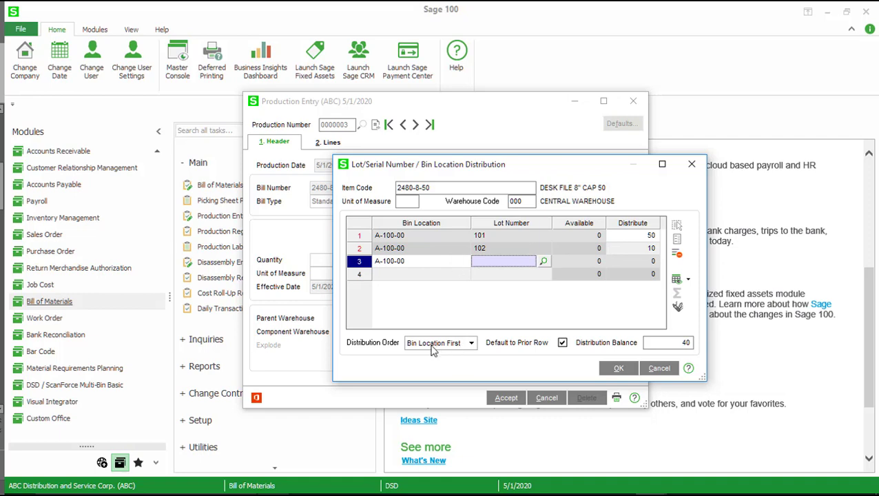
type("101")
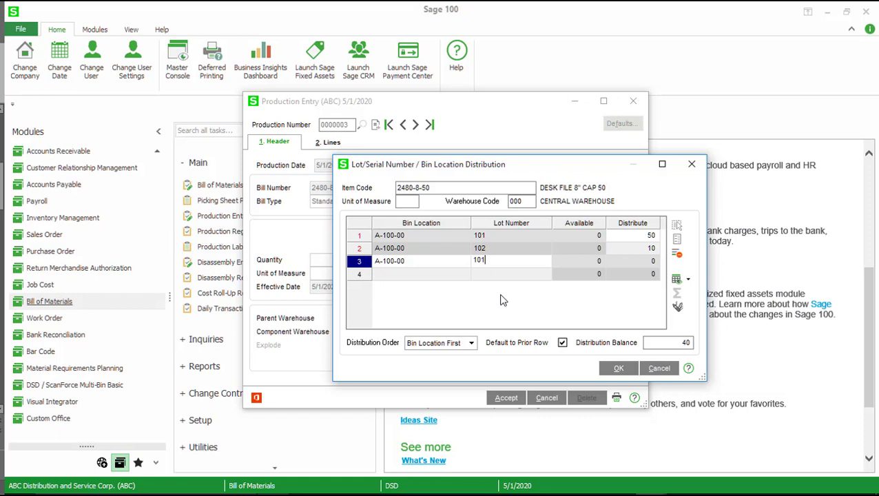
key("Tab")
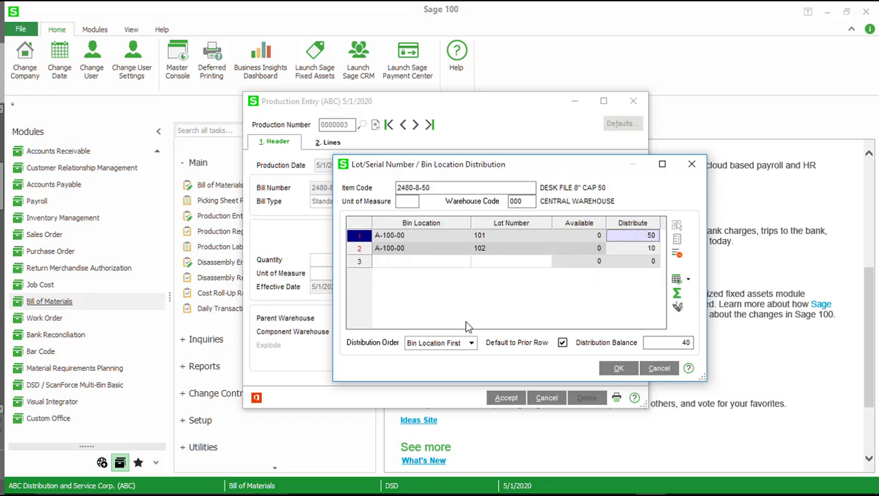
Step: Switch the distribution order to Lot/Serial First and distribute the remaining 40 units of lot 102 to bin A-100-10
left_click(451, 343)
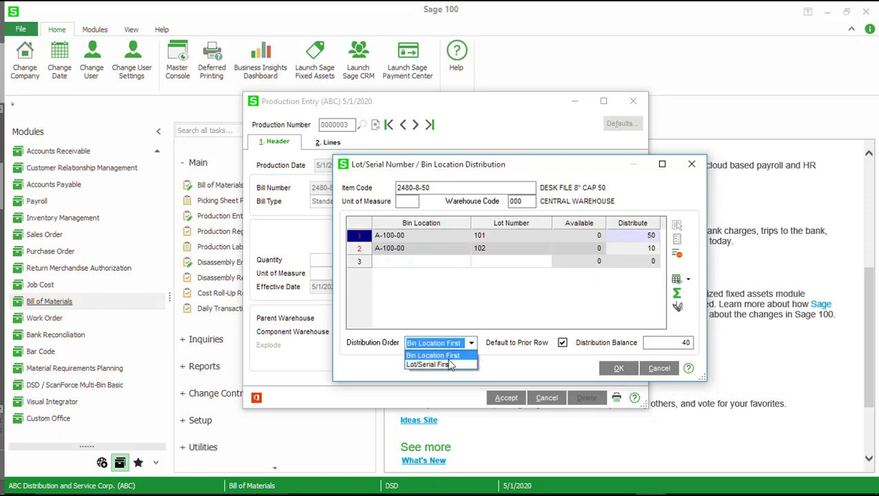
left_click(447, 367)
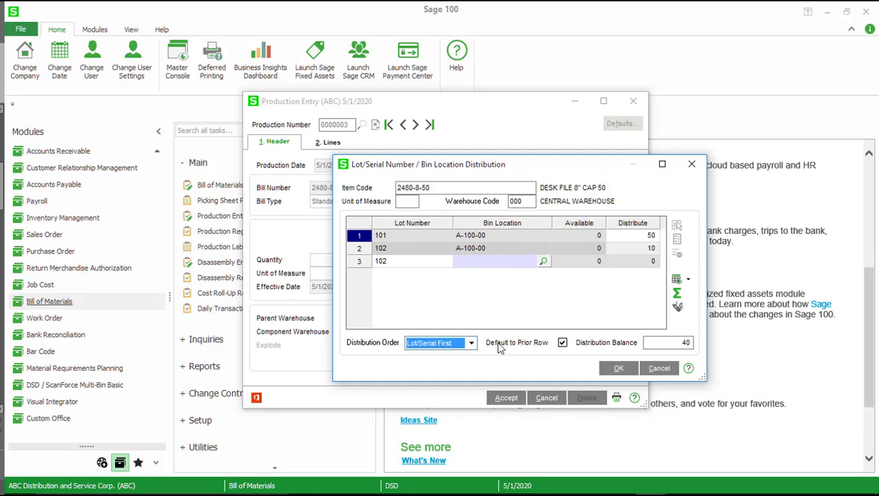
left_click(544, 261)
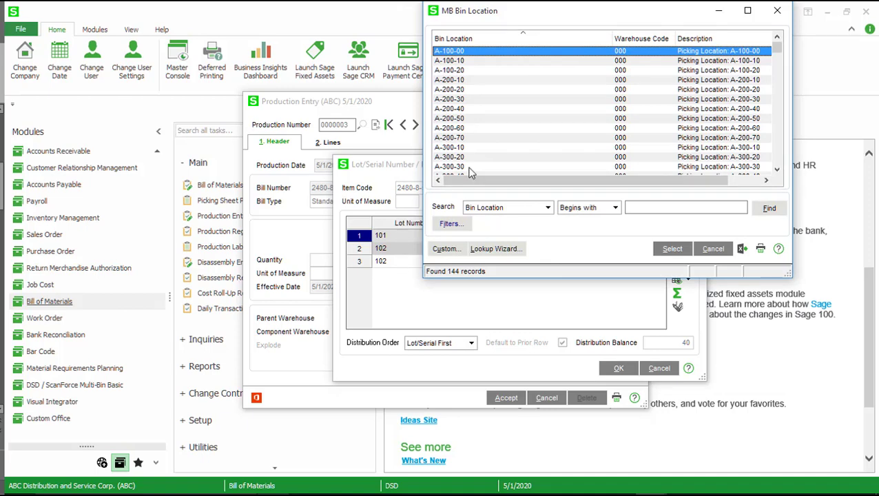
double_click(492, 62)
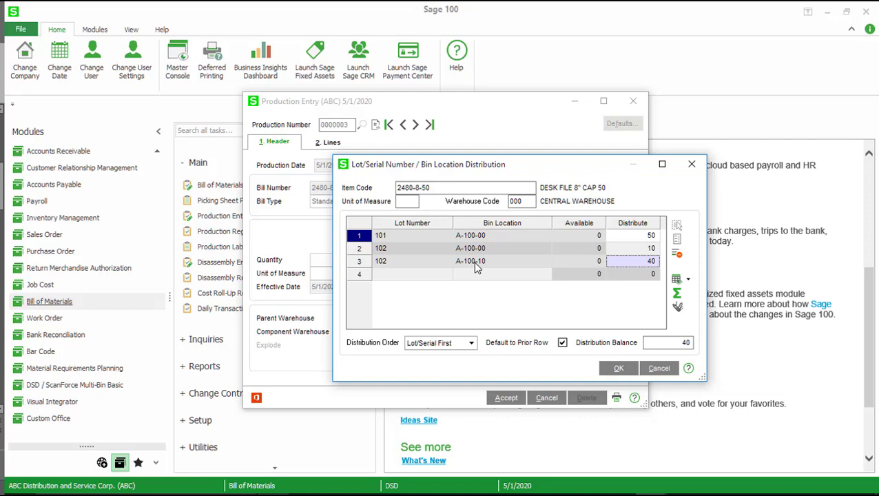
left_click(616, 370)
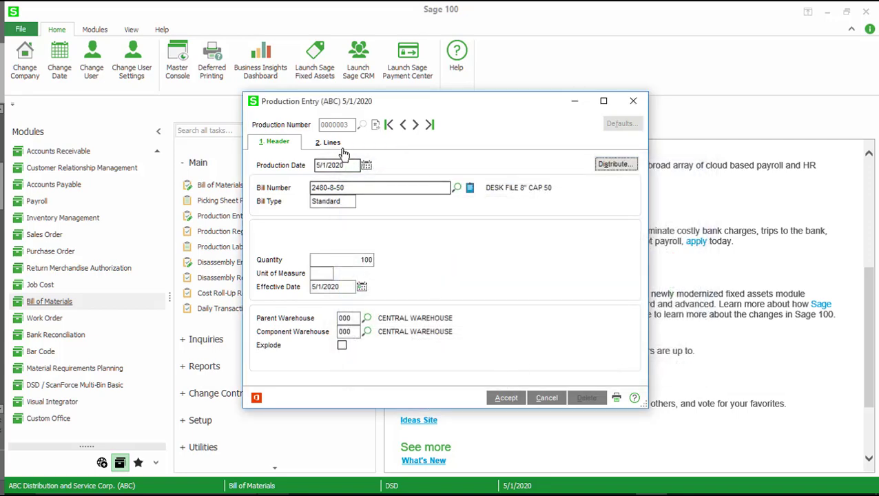
Step: Distribute 100 units of component 2481-5-50 from bin C-100-40, lot MAR10
left_click(332, 144)
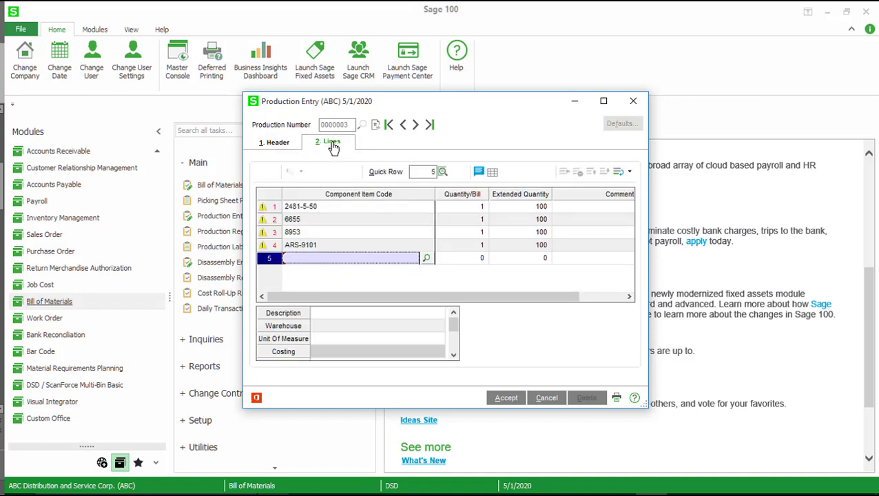
left_click(467, 209)
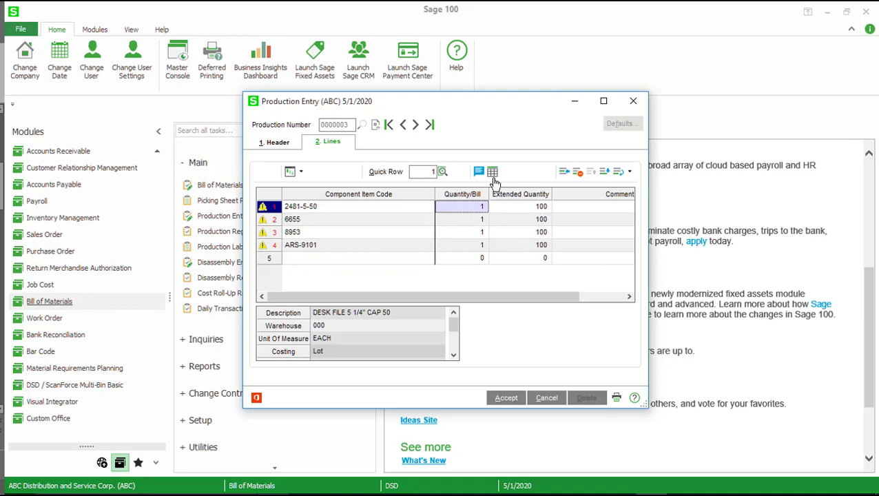
left_click(492, 172)
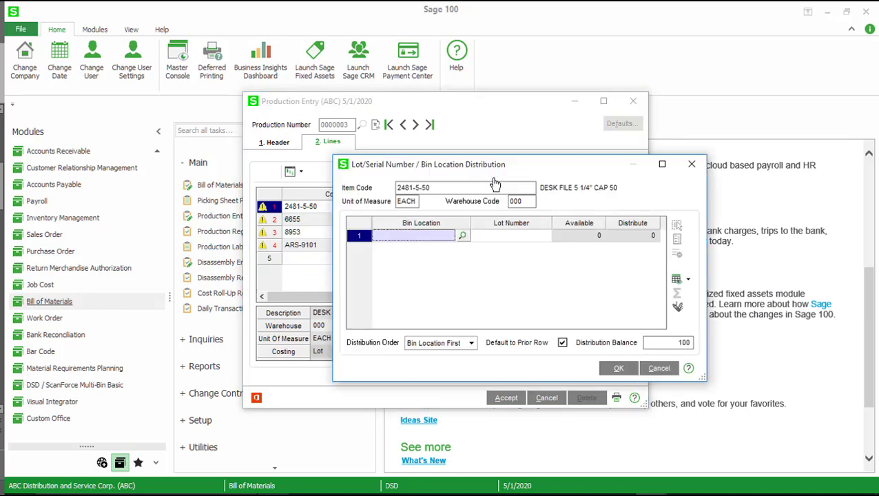
left_click(462, 236)
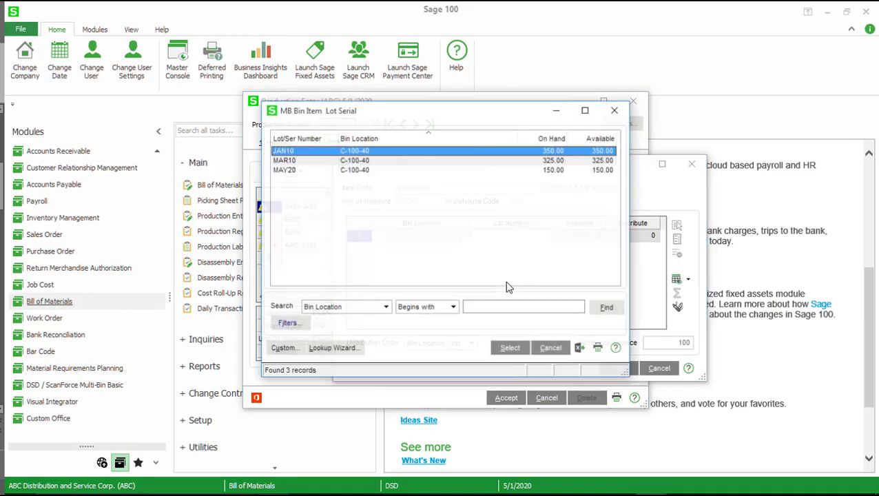
double_click(366, 160)
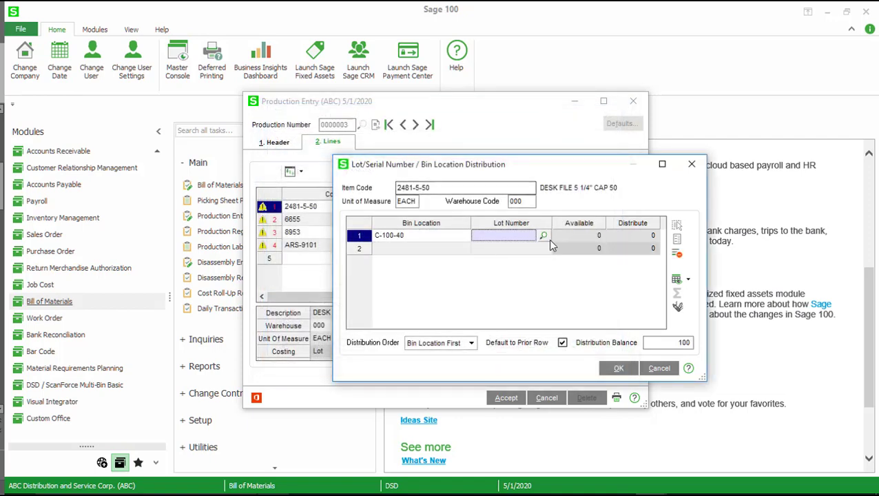
left_click(518, 233)
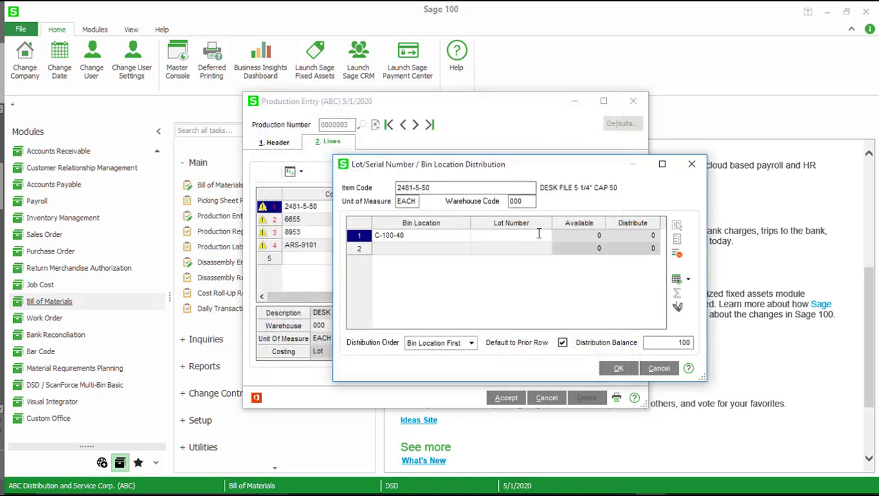
left_click(538, 233)
double_click(341, 161)
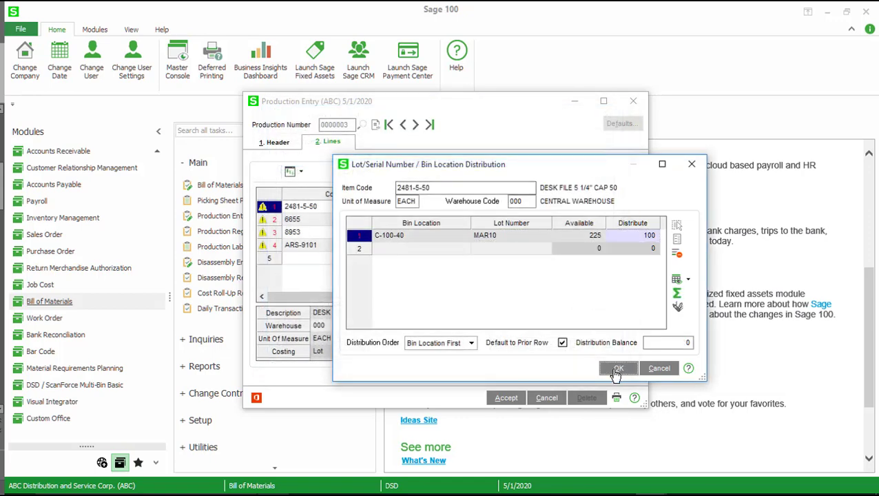
left_click(618, 367)
Step: Try to distribute 23 units of component 6655 from bin D-100-10, keeping the out-of-balance component line
left_click(447, 221)
left_click(493, 172)
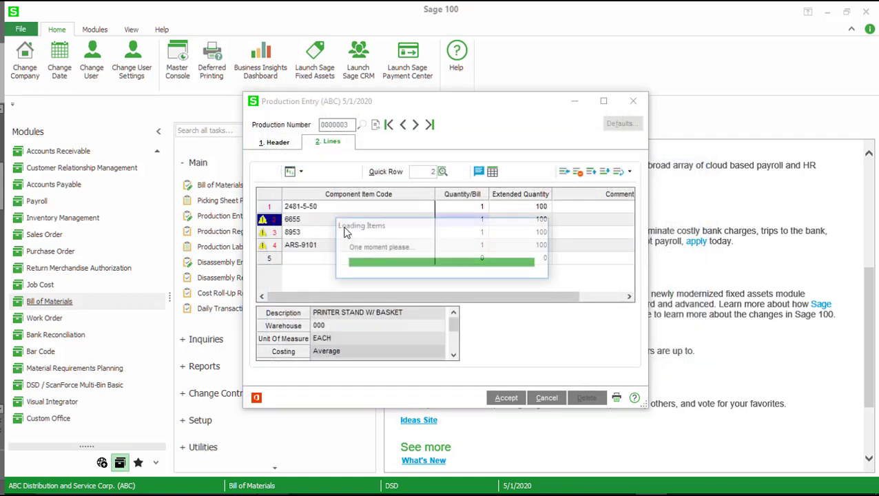
left_click(449, 227)
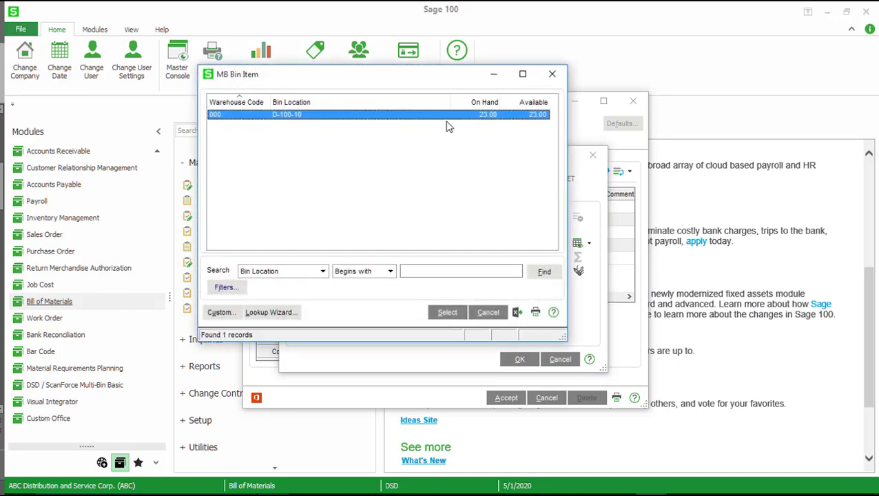
double_click(449, 117)
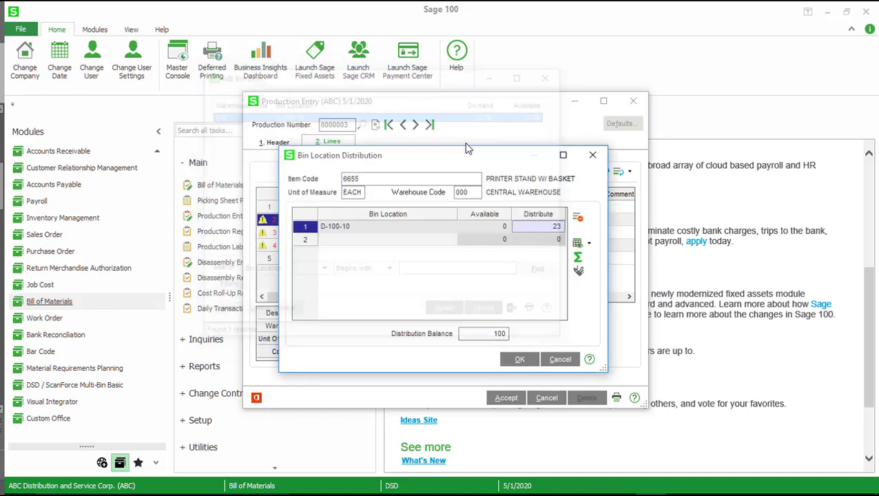
left_click(517, 359)
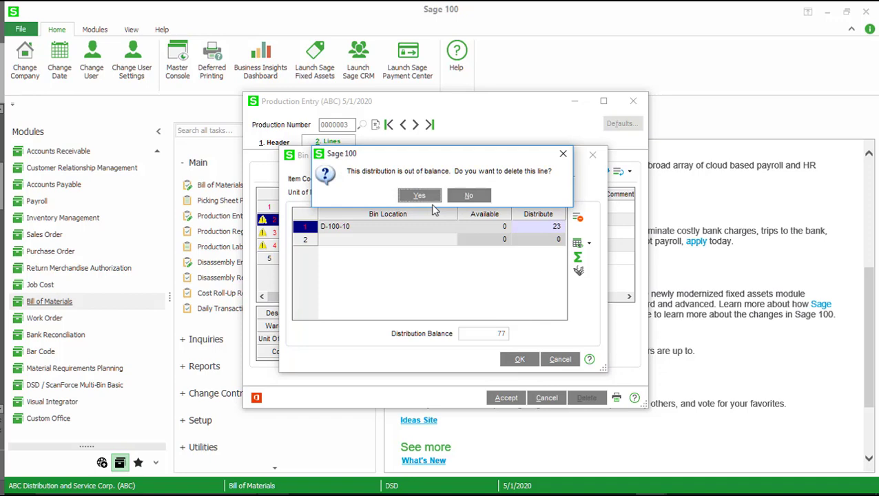
left_click(462, 199)
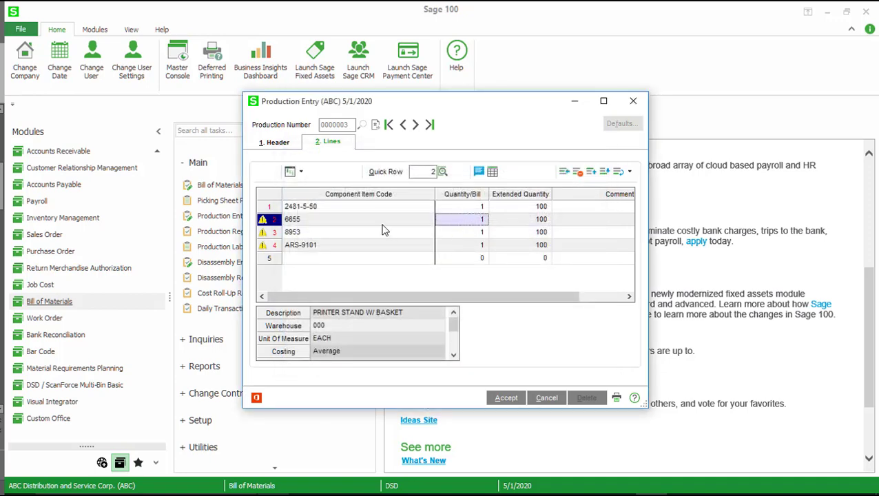
Step: Set the distributed quantity of component 6655 in bin D-100-10 to 0 and delete the component line
left_click(492, 172)
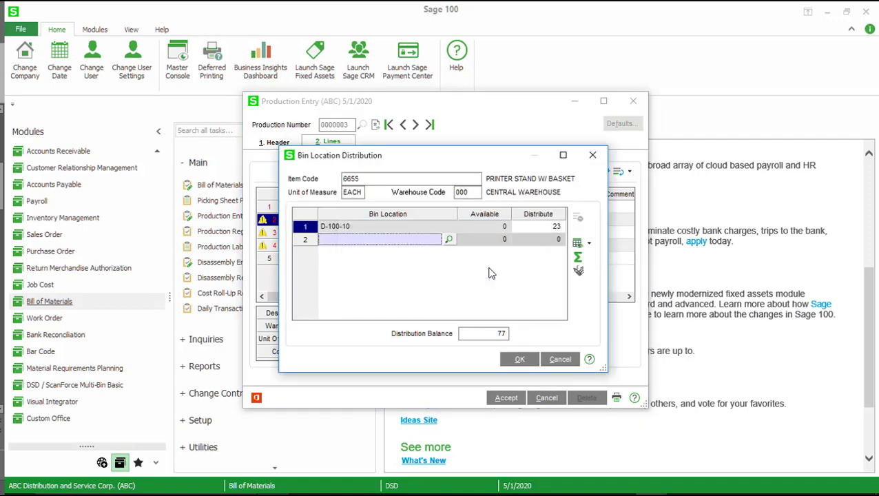
left_click(449, 239)
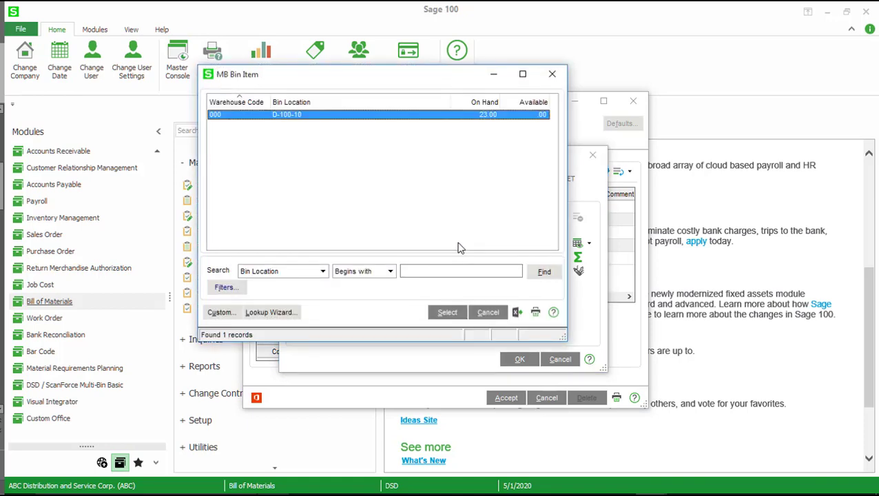
left_click(456, 311)
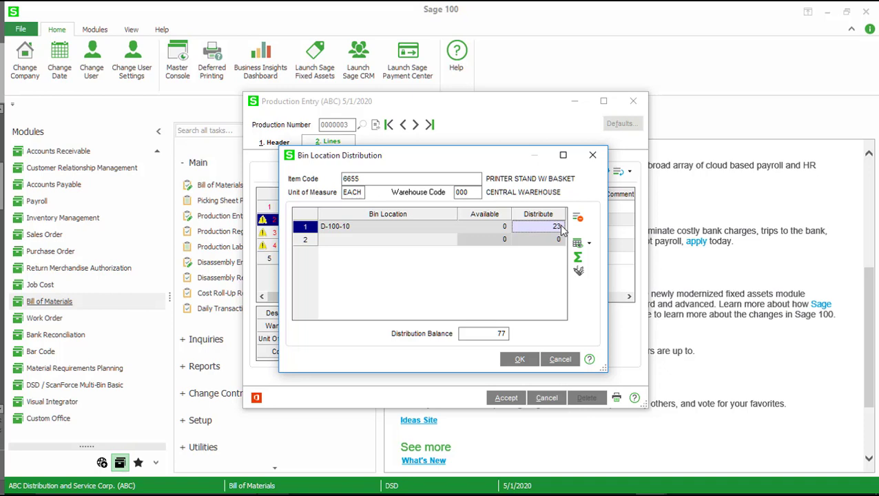
type("0")
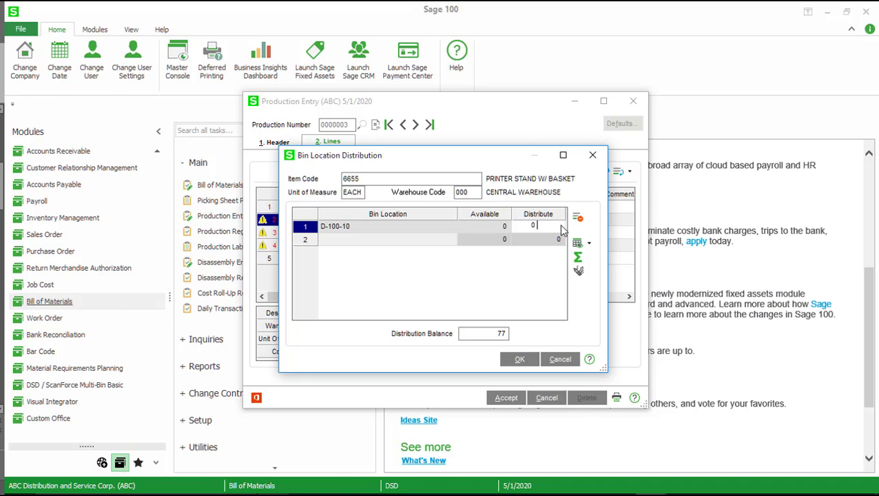
left_click(519, 359)
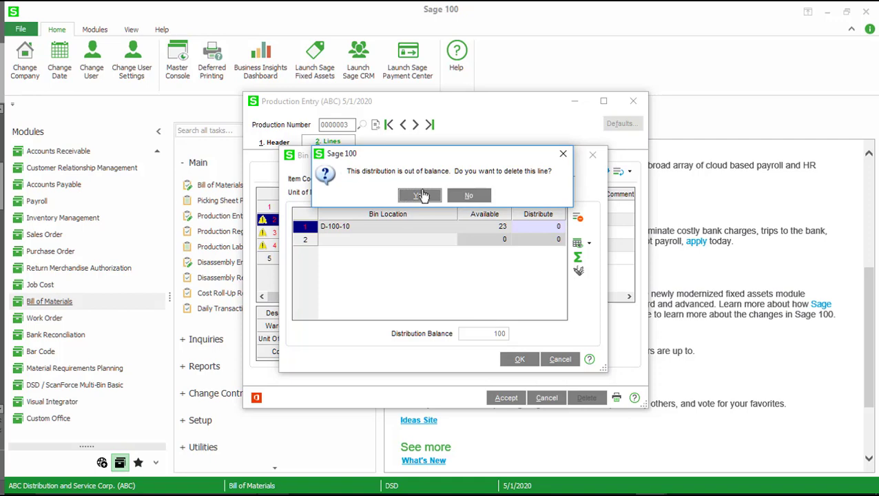
left_click(419, 195)
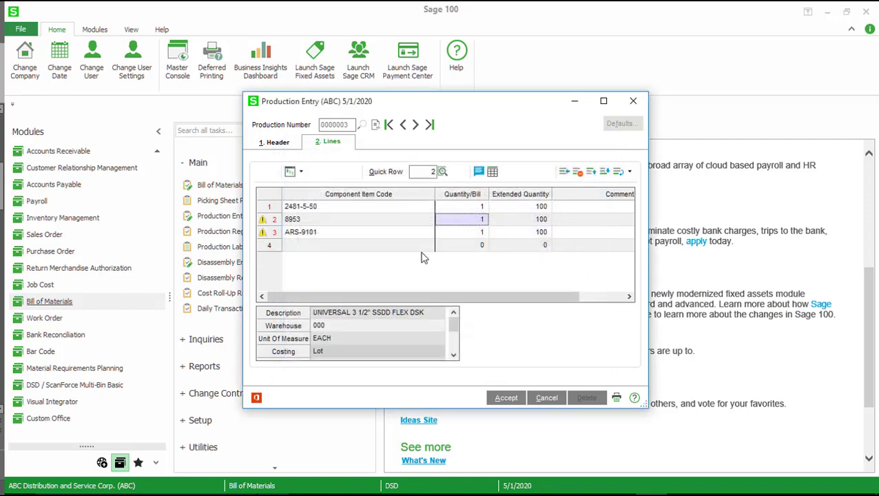
Step: Distribute 100 units of component 8953 from bin C-200-30, lot MAR10
left_click(491, 172)
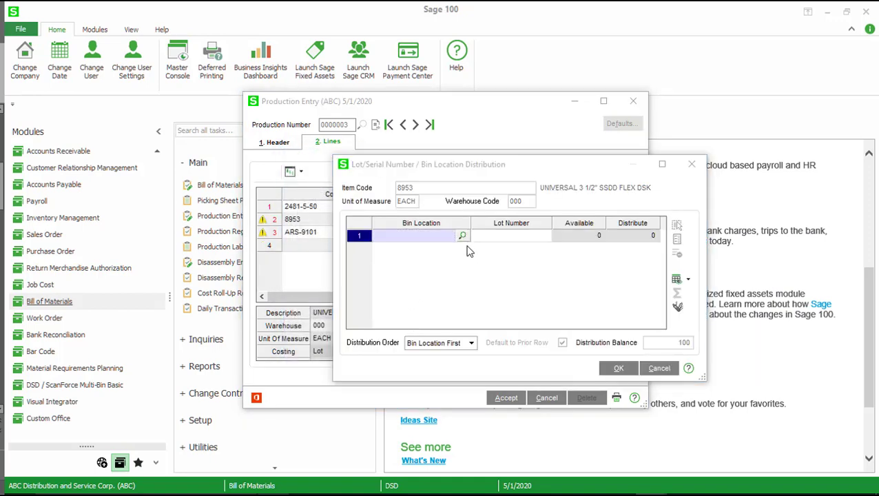
left_click(462, 236)
left_click(351, 158)
double_click(351, 158)
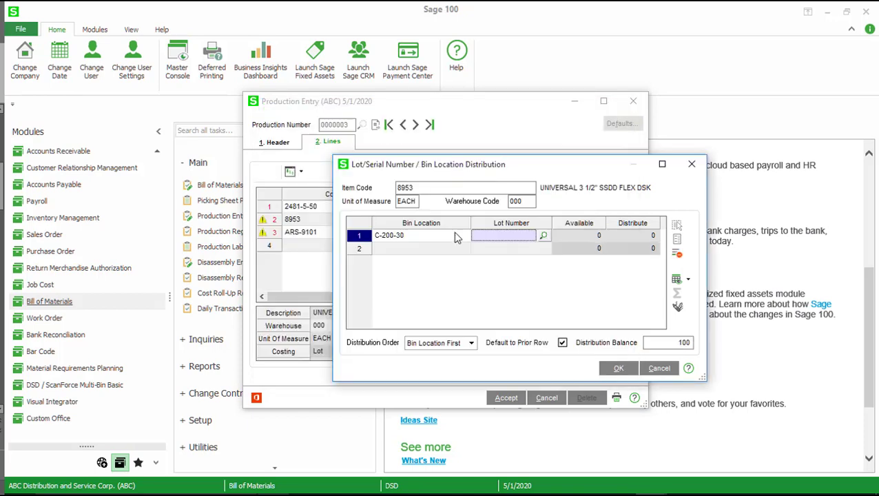
left_click(543, 237)
double_click(367, 159)
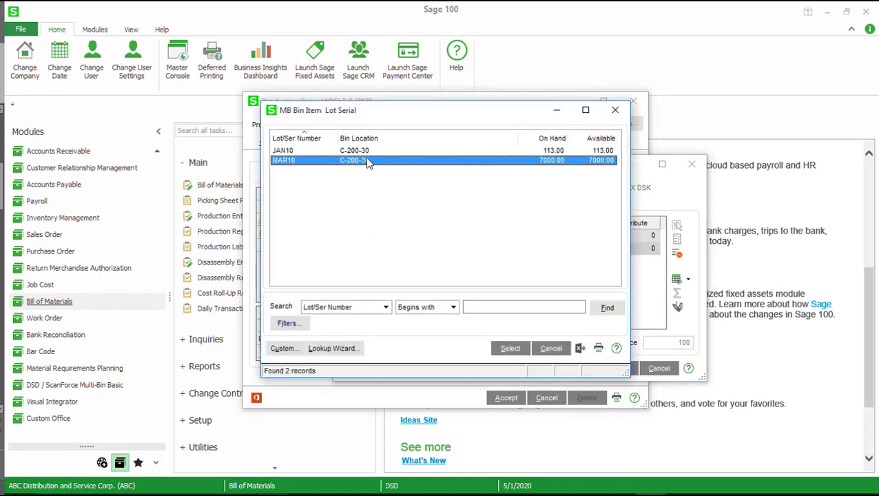
left_click(613, 368)
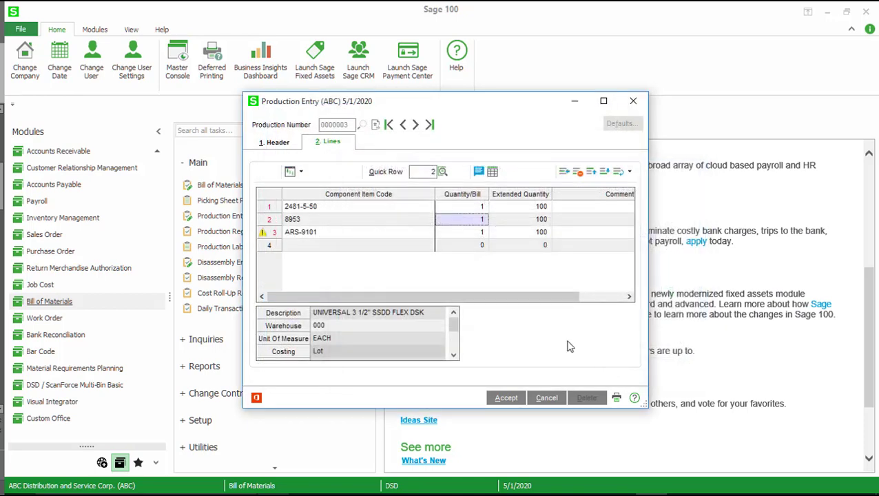
Step: Try to distribute 24 units of component ARS-9101 from bin E-200-20, and remove its out-of-balance component line
left_click(459, 234)
left_click(493, 173)
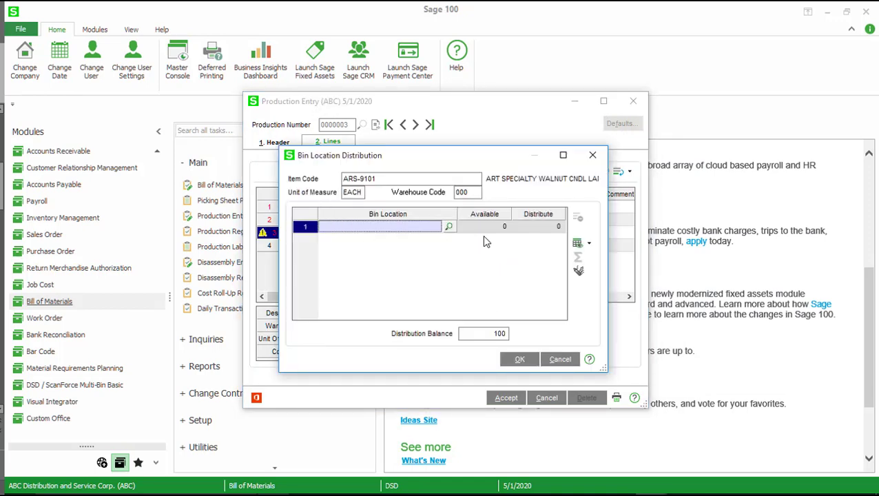
left_click(448, 227)
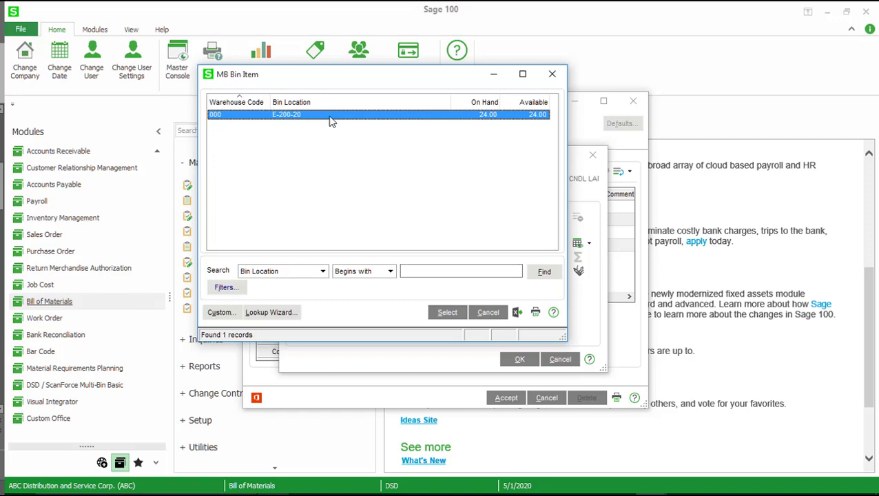
double_click(331, 116)
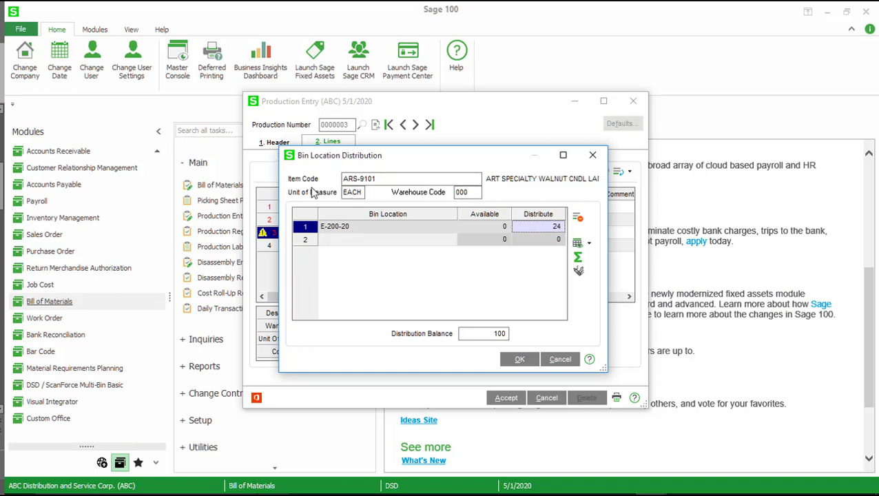
left_click(519, 359)
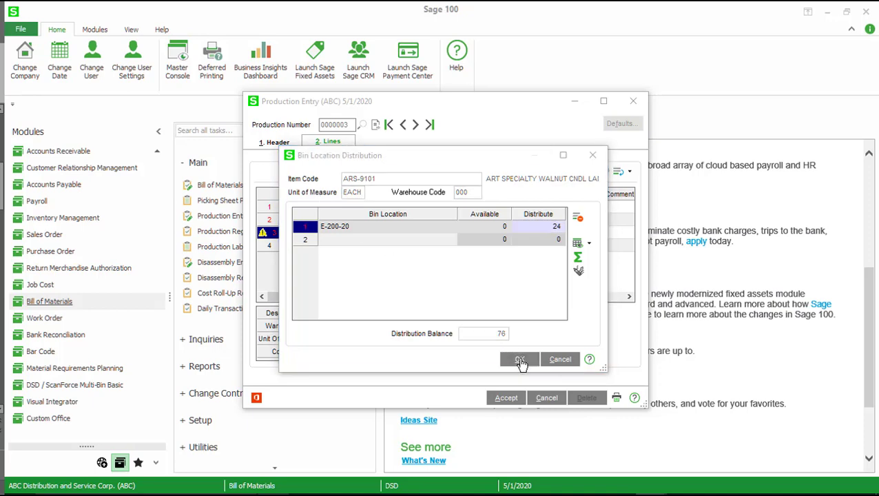
left_click(420, 196)
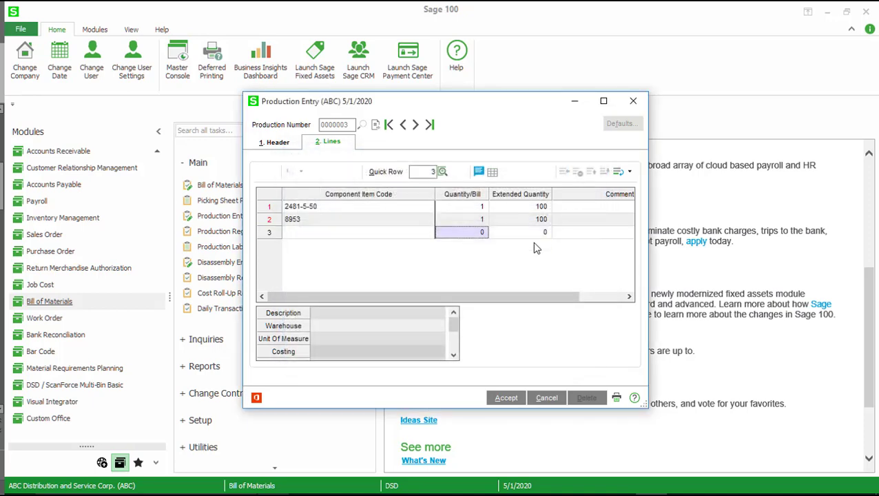
Step: Accept the production entry and close Production Entry
left_click(506, 399)
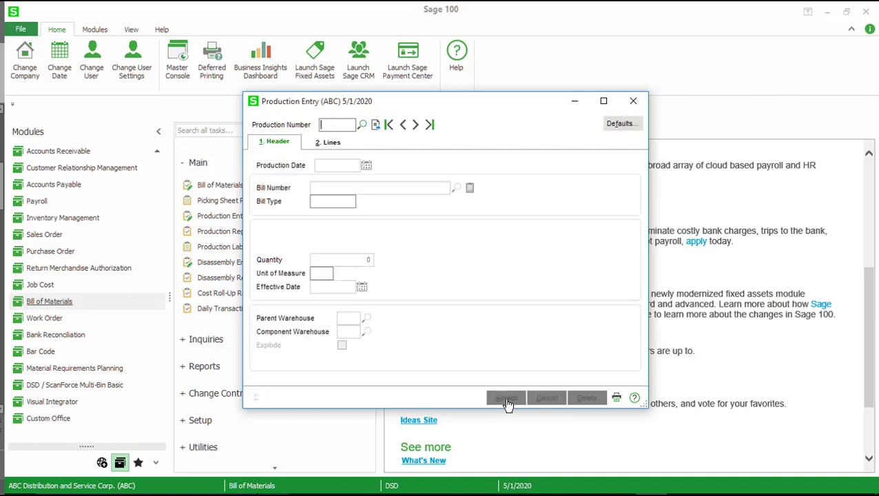
left_click(633, 102)
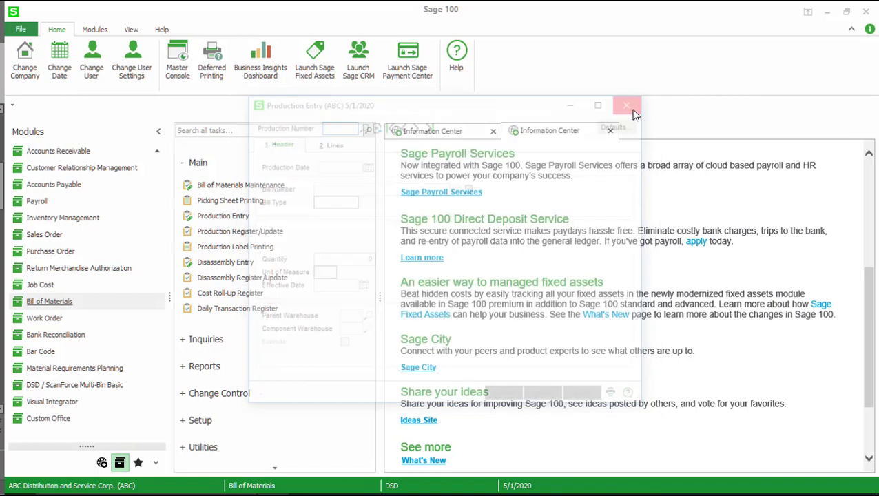
Step: Open the multi-bin Bin Location Stock Status Report and set it to exclude zero balances and sort by Item Code
left_click(74, 385)
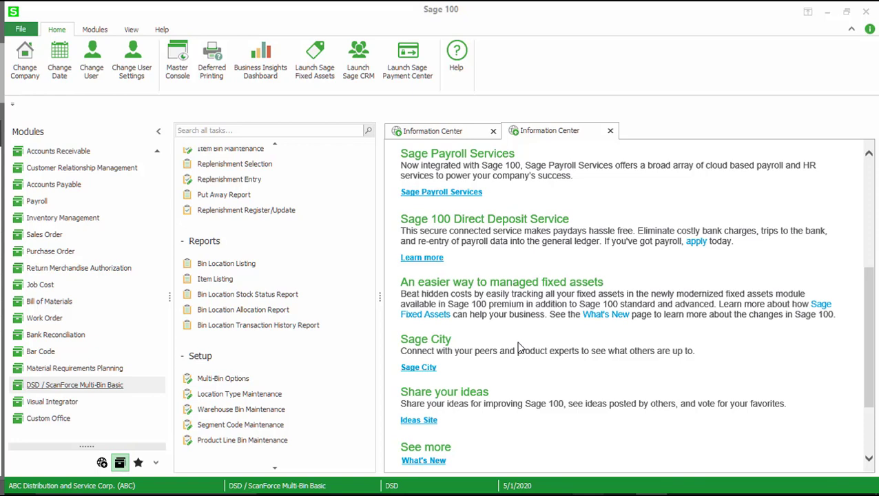
left_click(246, 301)
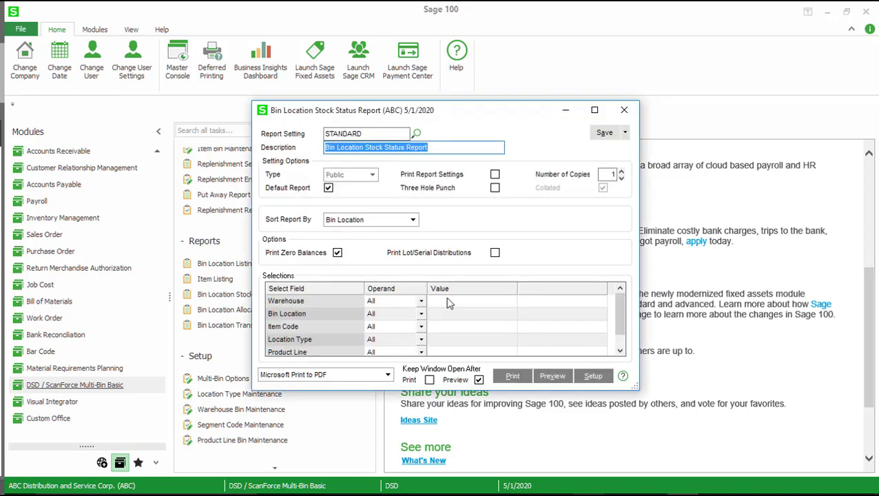
left_click(302, 252)
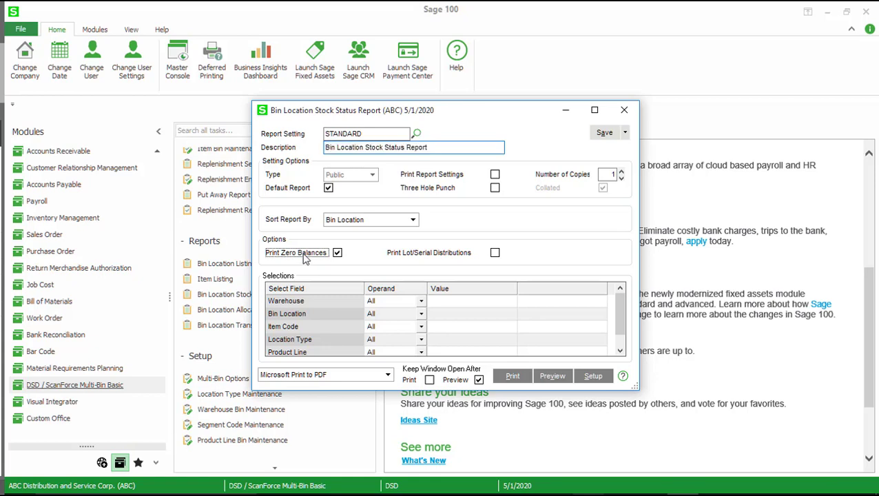
left_click(373, 219)
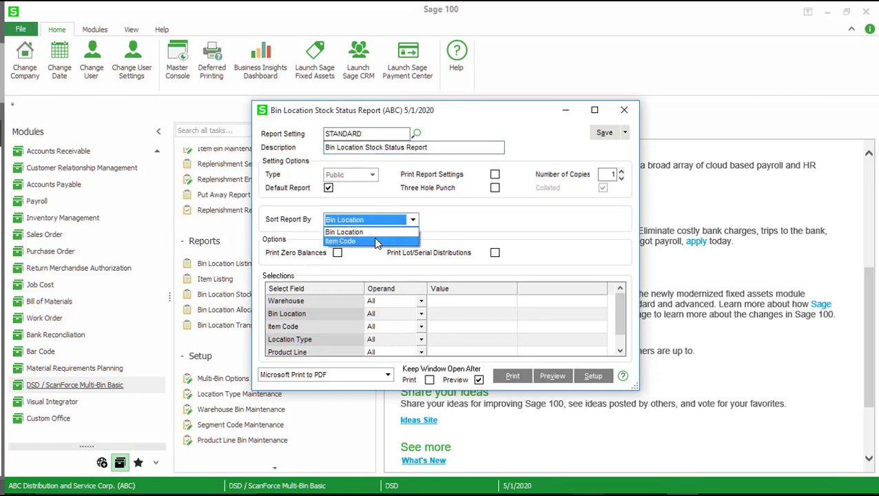
left_click(375, 241)
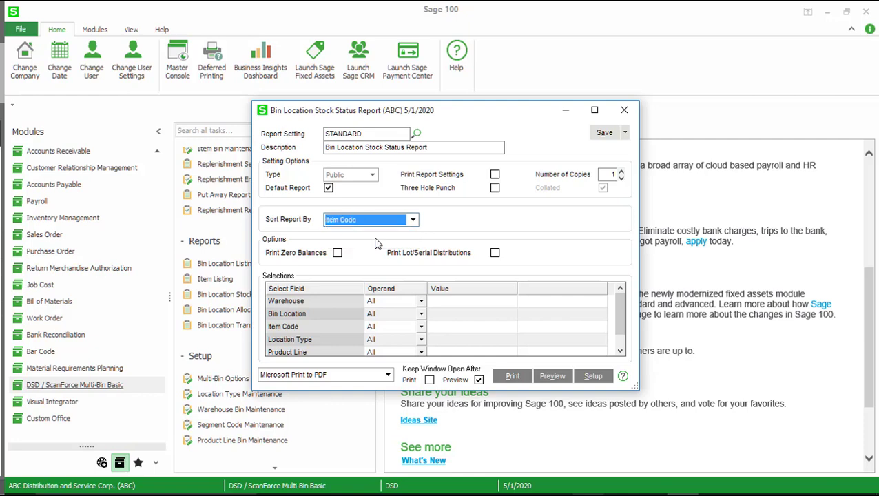
Step: Preview the Bin Location Stock Status Report to review quantities per bin for each item, and close the report
left_click(553, 376)
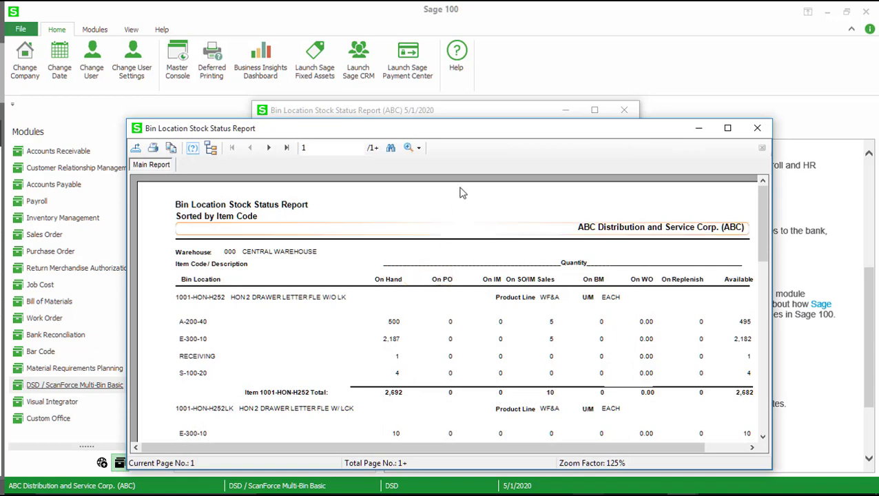
left_click_drag(480, 133, 421, 44)
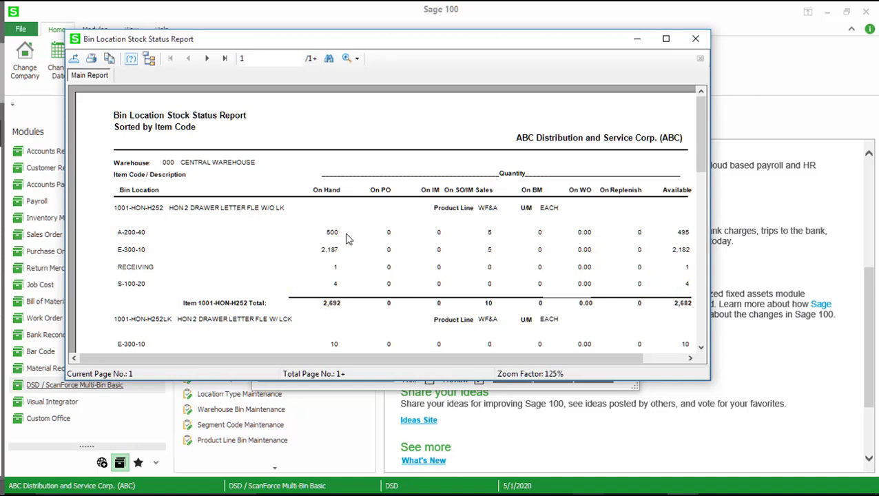
left_click(695, 39)
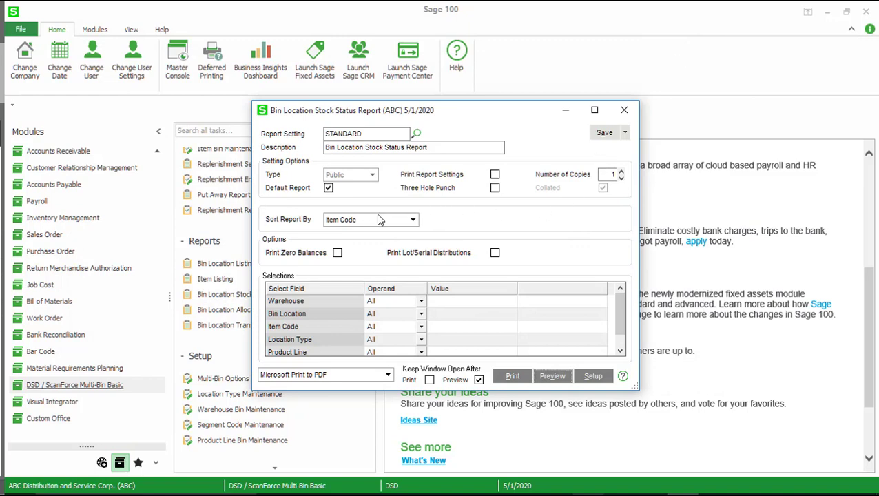
left_click(624, 110)
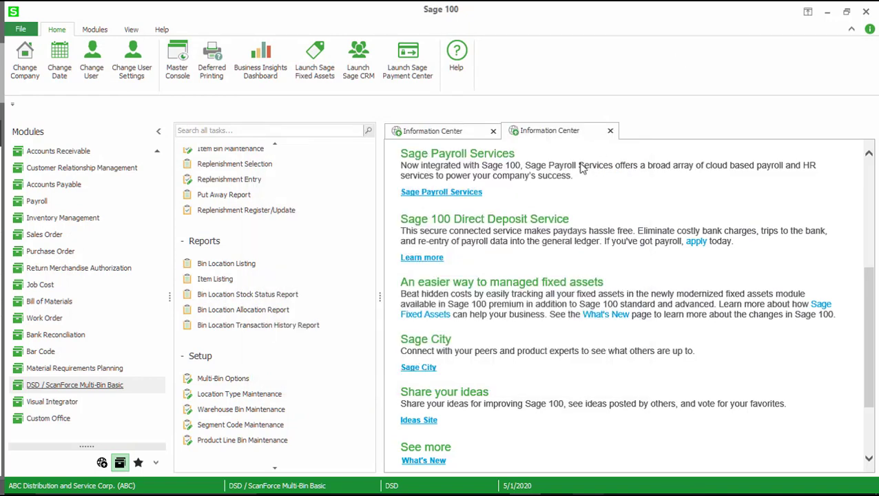
Step: Preview the Bin Location Allocation Report with its window set to stay open after previewing
left_click(265, 324)
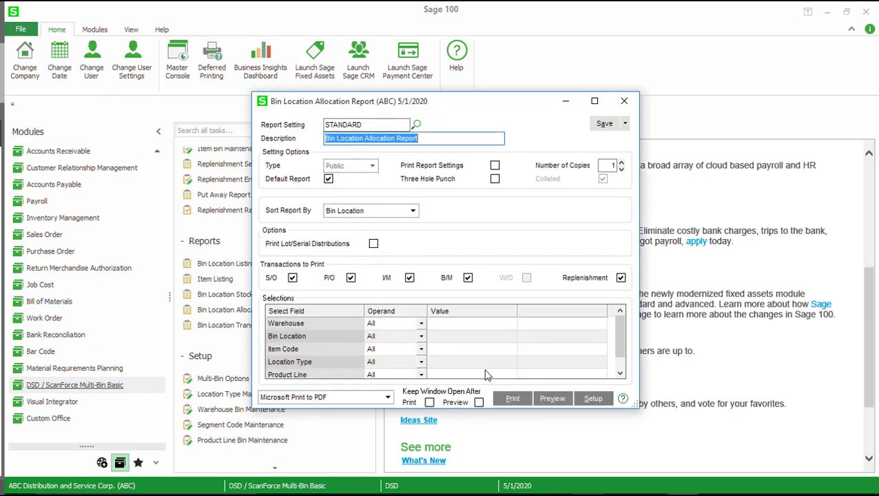
left_click(455, 402)
left_click(552, 399)
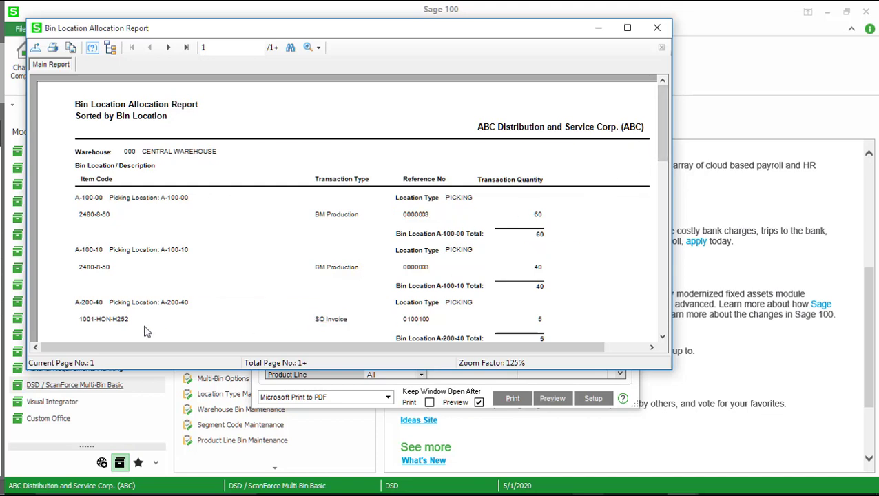
Step: Examine the allocation of item 1001-HON-H252 in bin A-200-40 and its transaction quantity, and close the allocation report
left_click(119, 327)
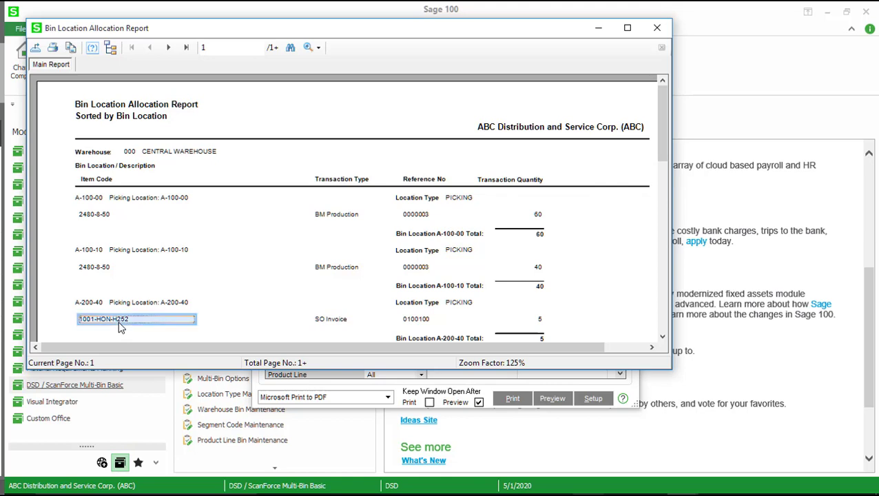
left_click(510, 325)
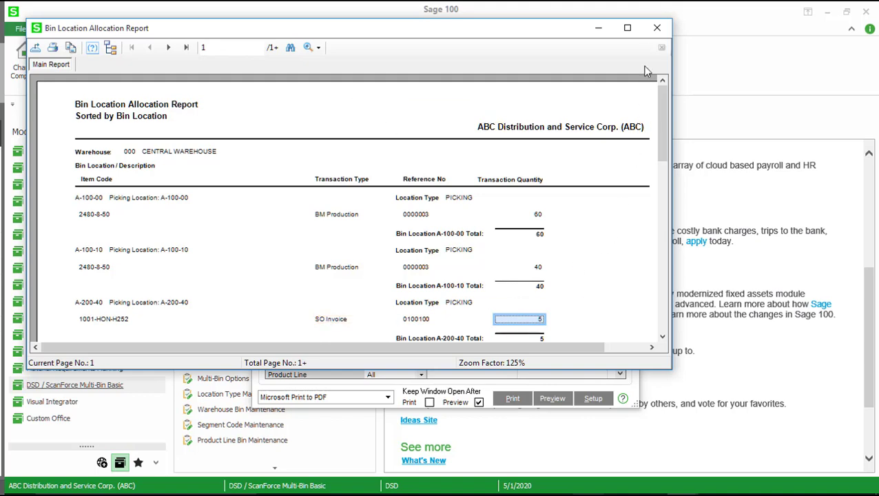
left_click(657, 29)
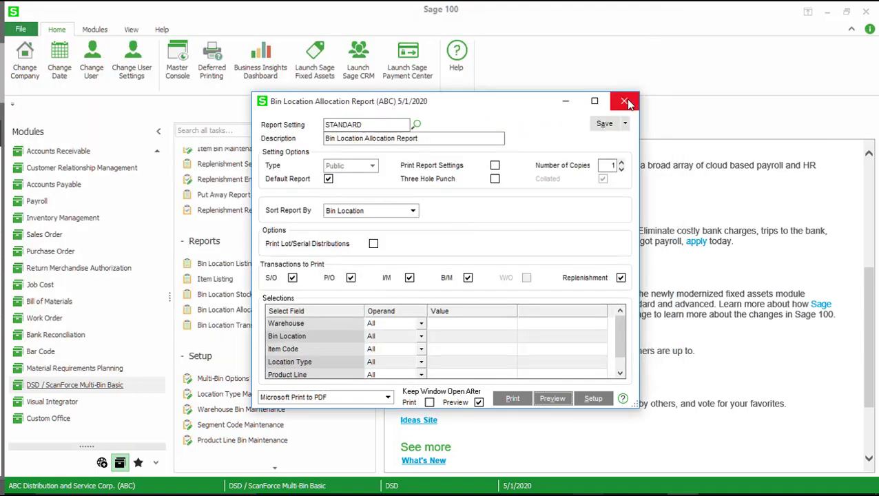
left_click(625, 102)
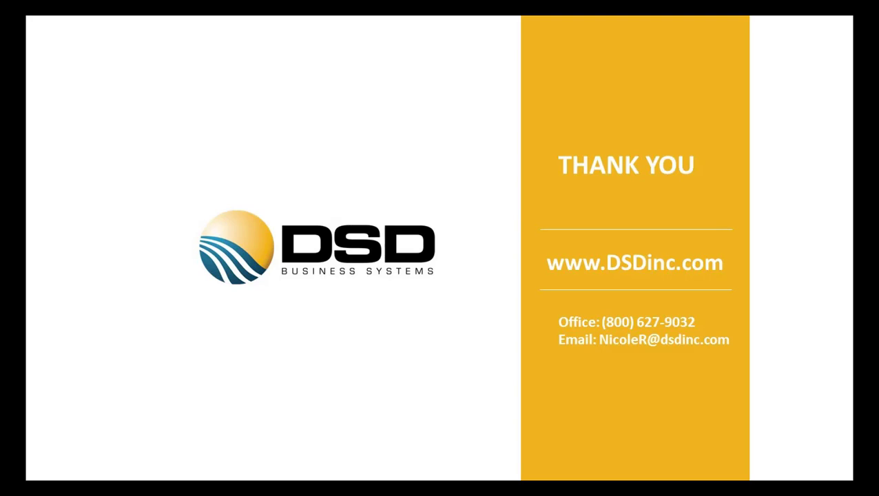